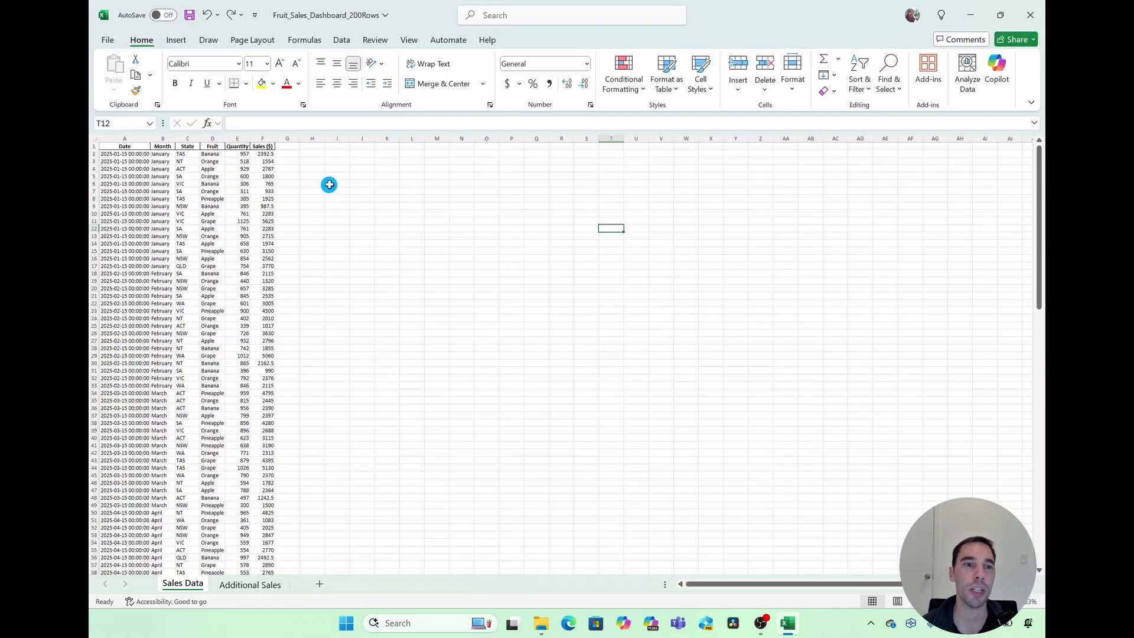
Step: Format the sales data A1:F145 as a table with headers, using the first Light style
click(136, 146)
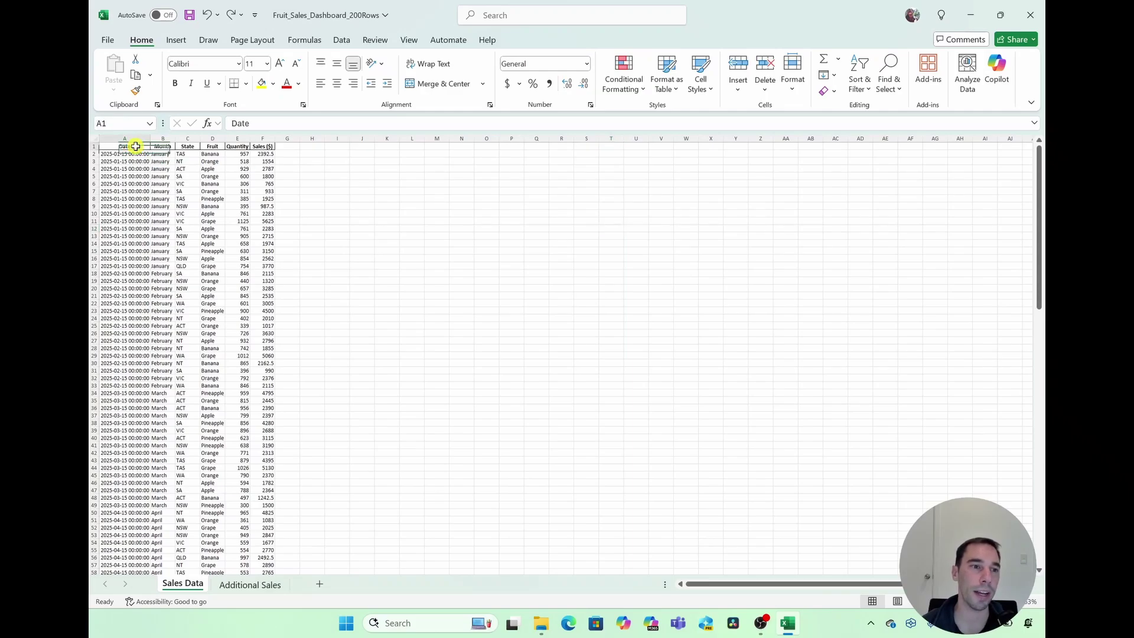
key(ctrl+shift+End)
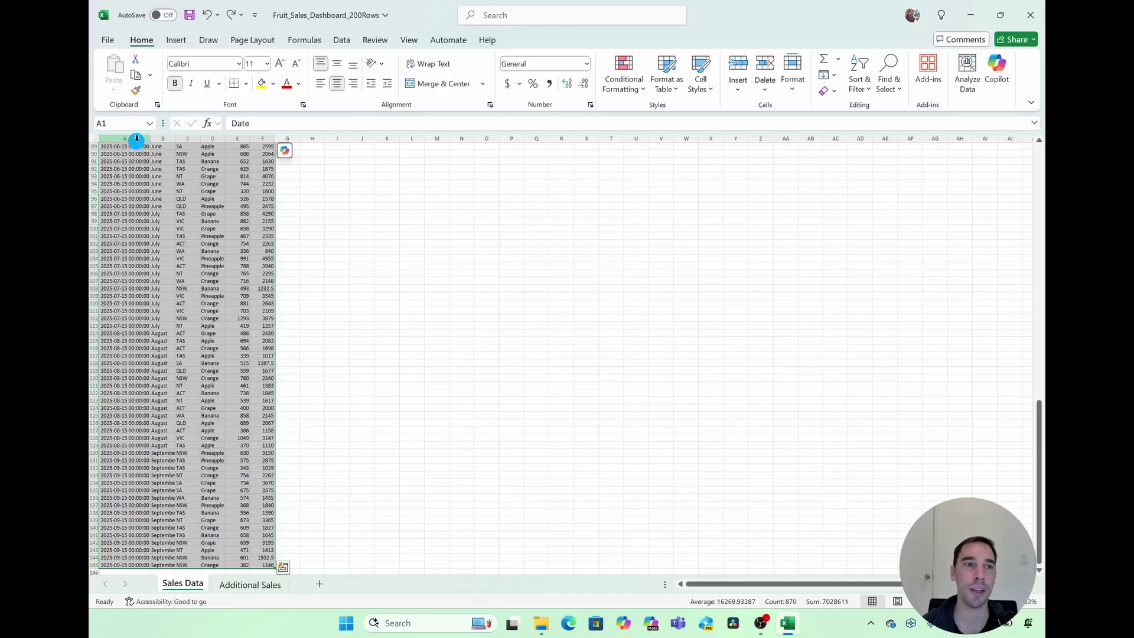
click(674, 88)
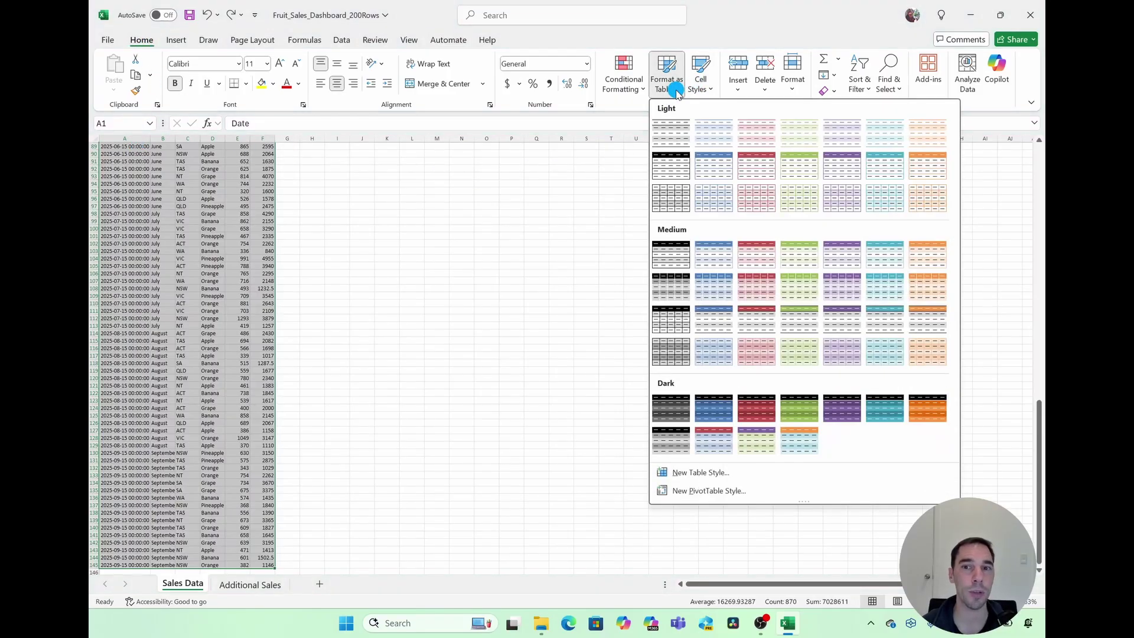
click(679, 141)
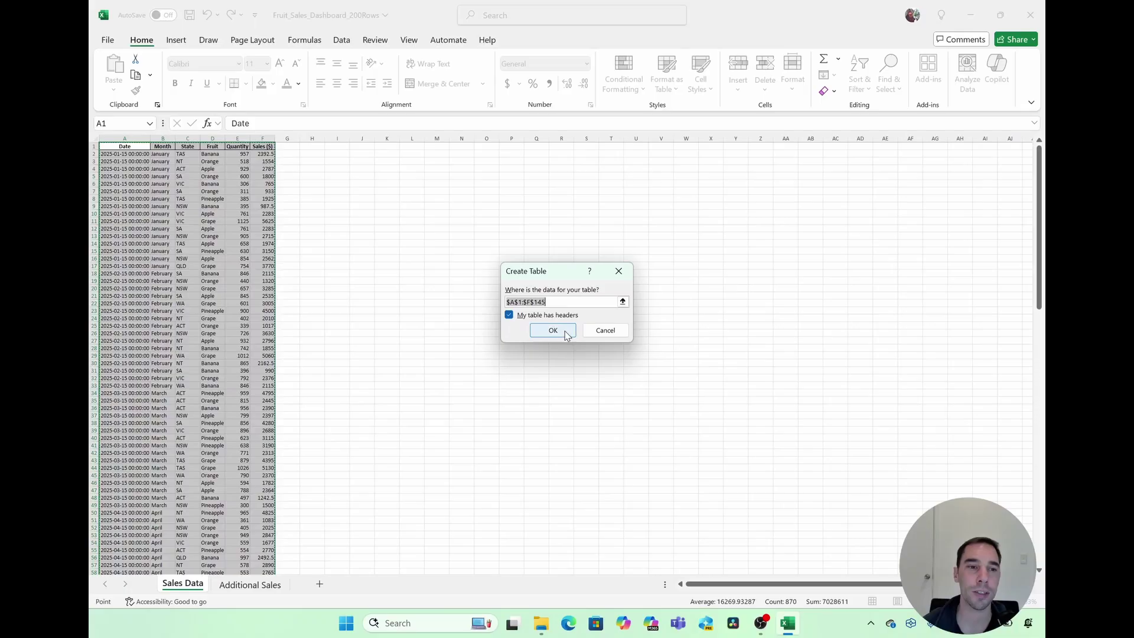
click(565, 332)
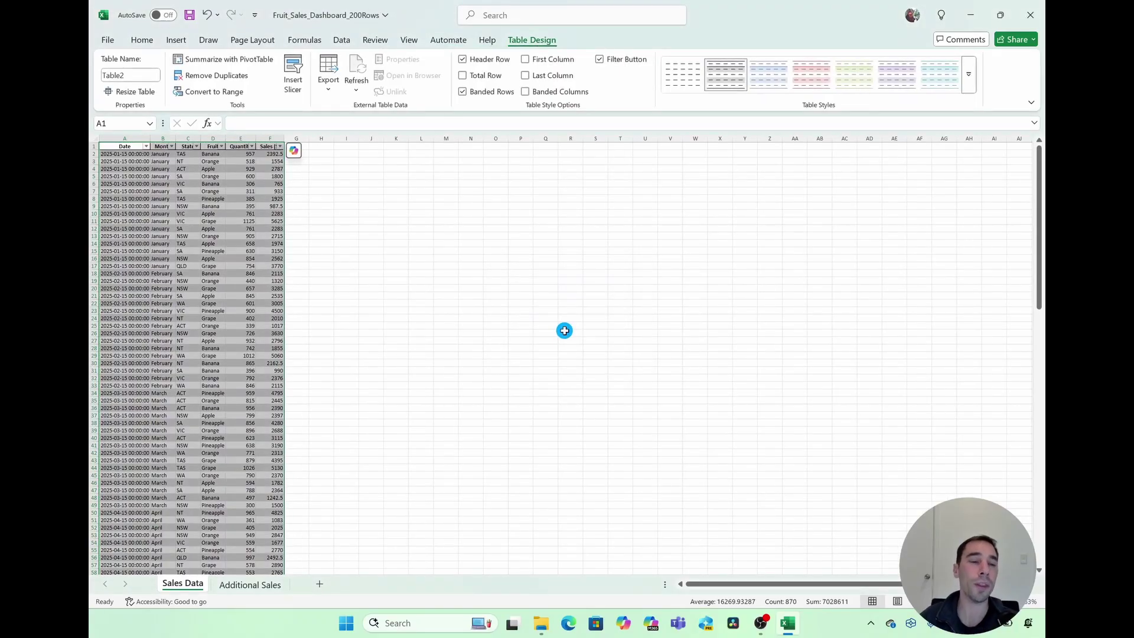
Step: Apply Accounting format to the Sales ($) values from F2 down and widen column F
click(325, 168)
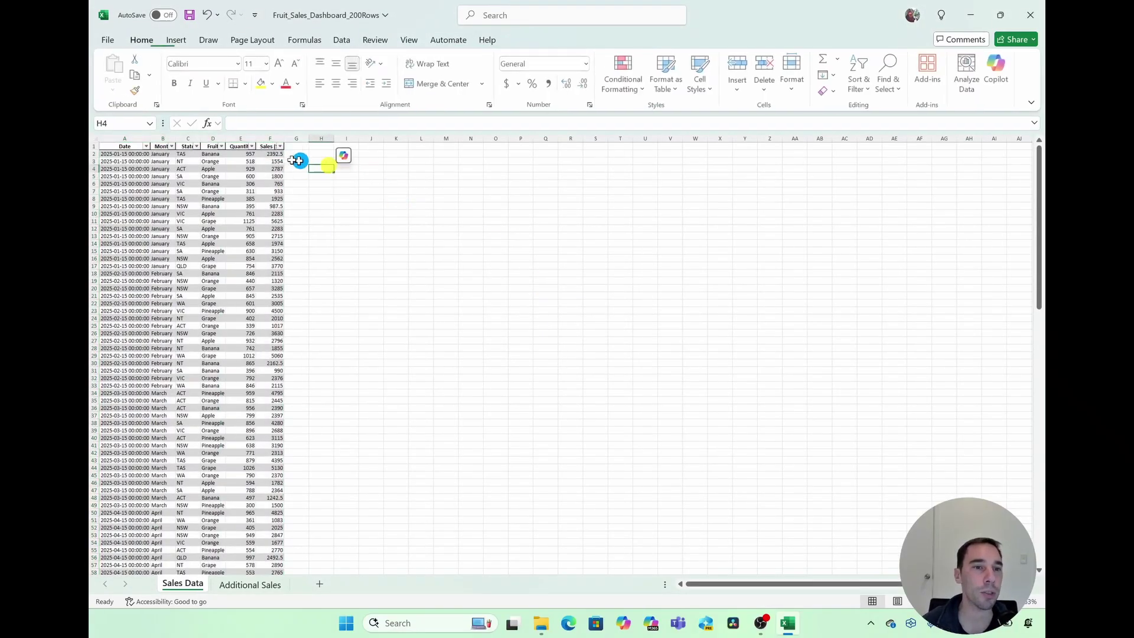
click(264, 147)
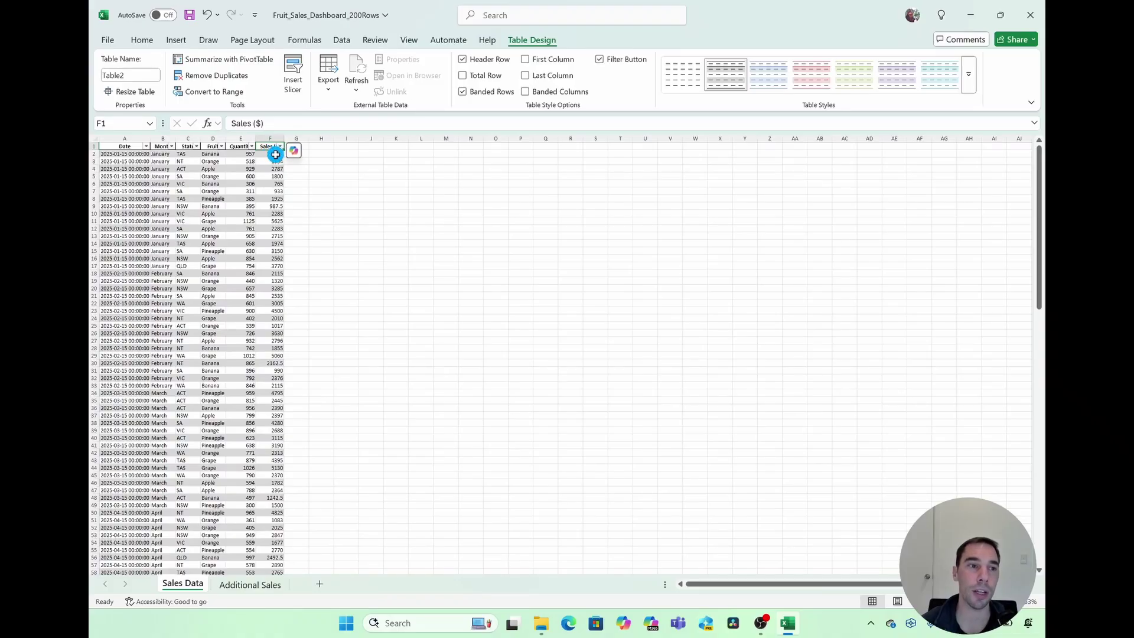
click(275, 155)
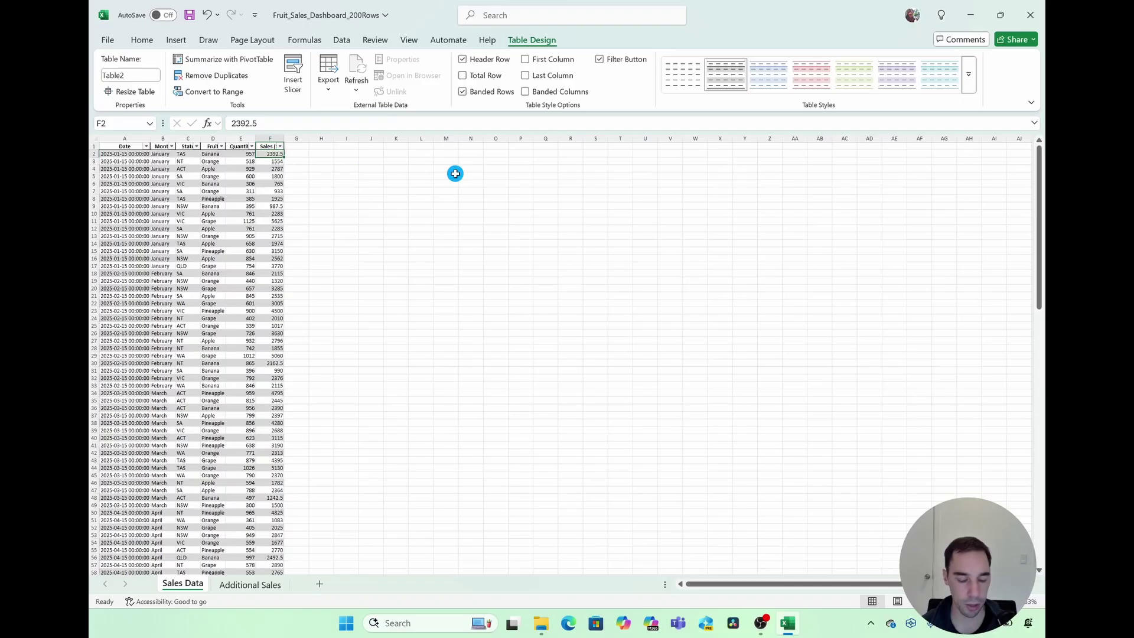
key(ctrl+shift+Down)
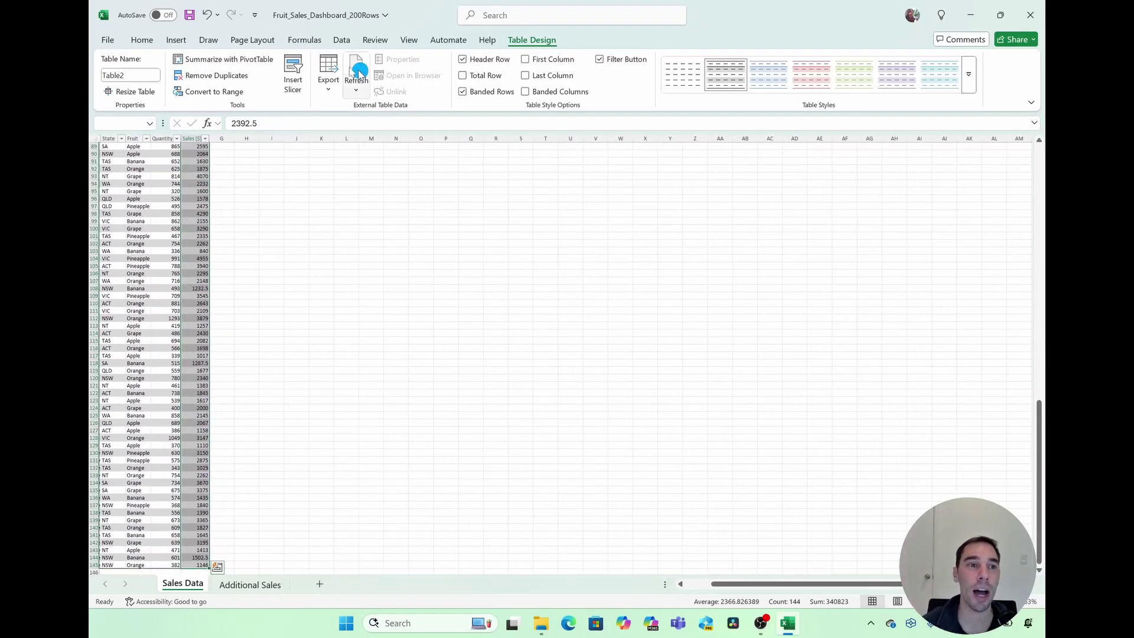
click(141, 42)
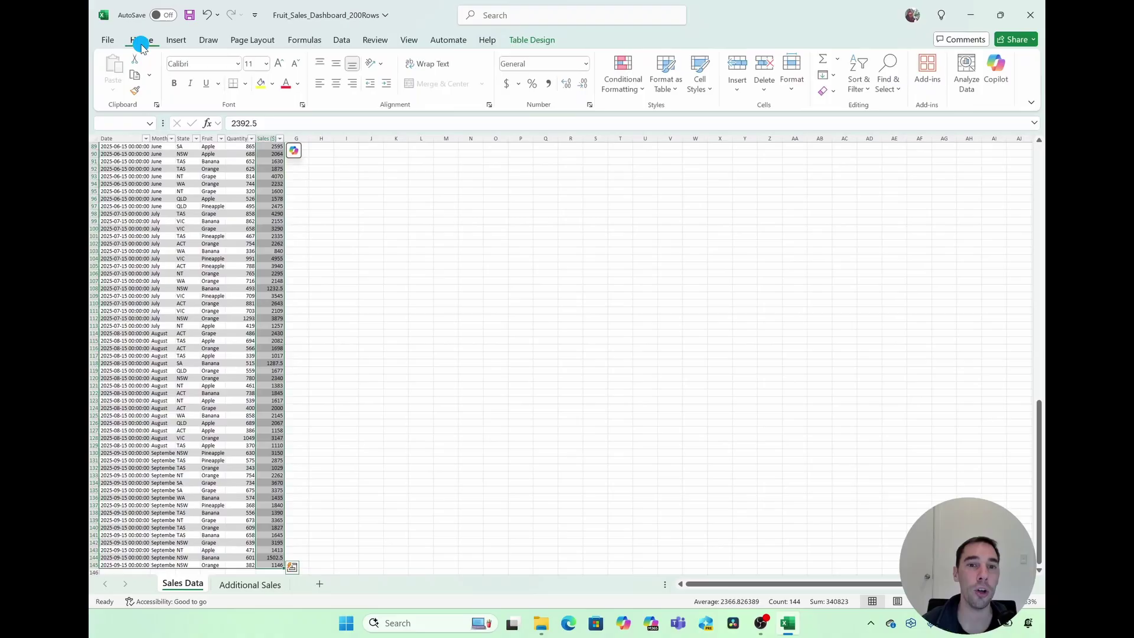
click(511, 87)
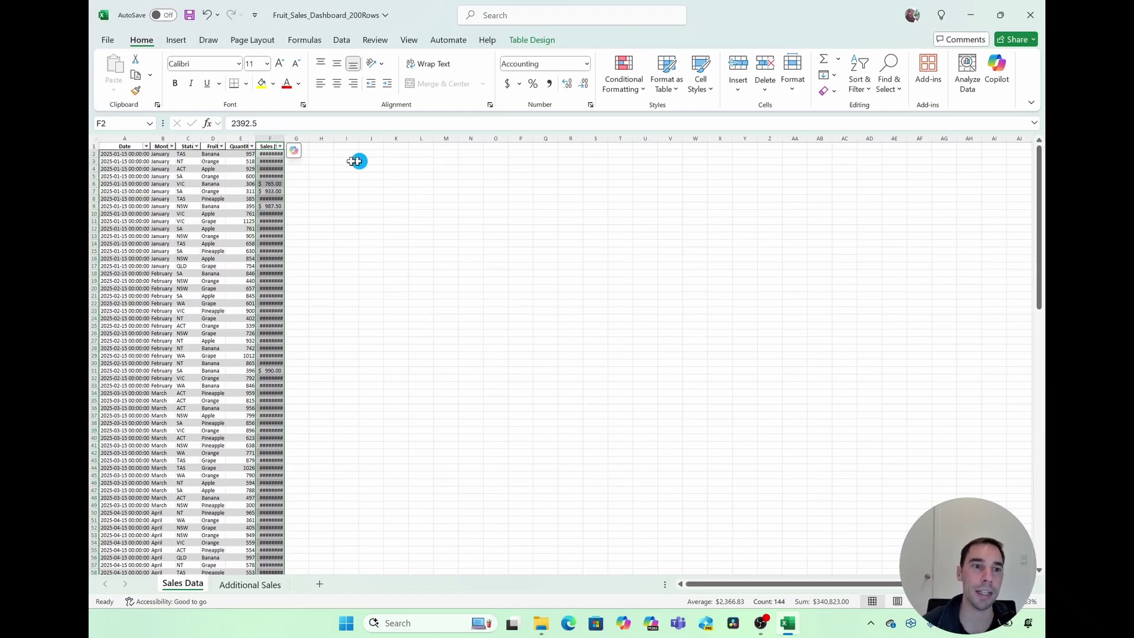
drag(284, 138, 303, 139)
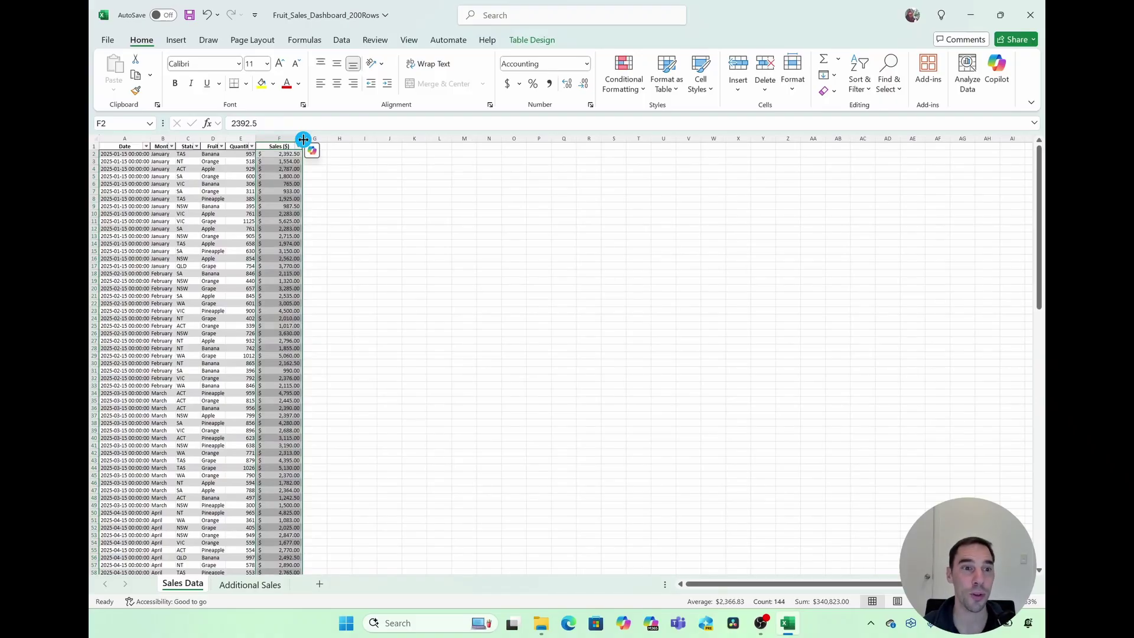
Step: Insert the recommended 'Sum of Sales ($) by Fruit' pivot table on a new sheet
click(134, 156)
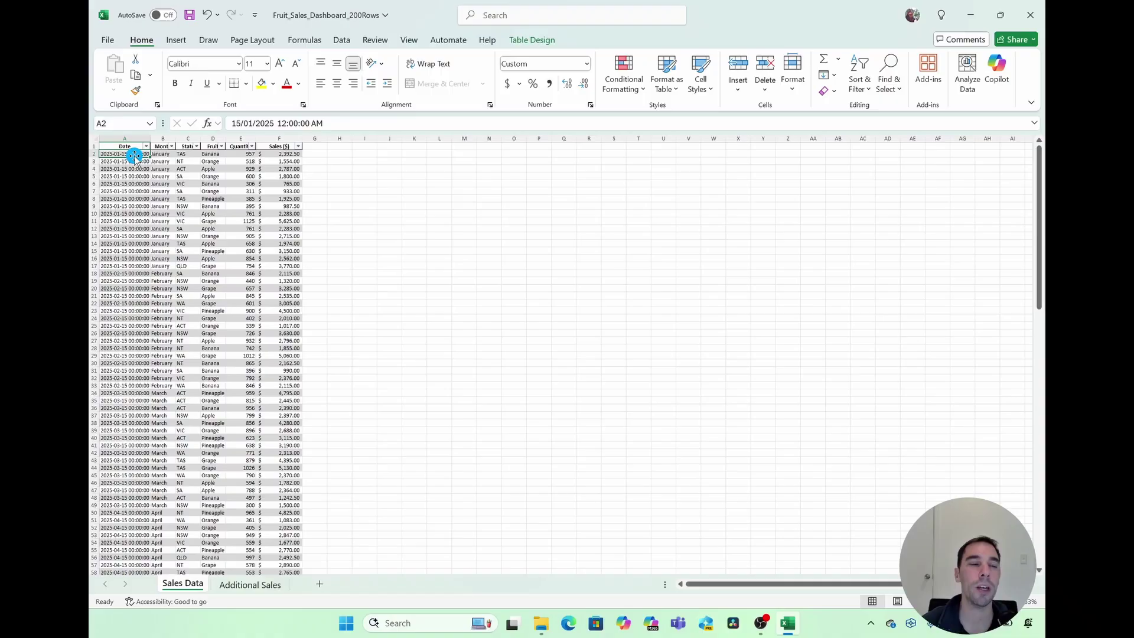
click(184, 43)
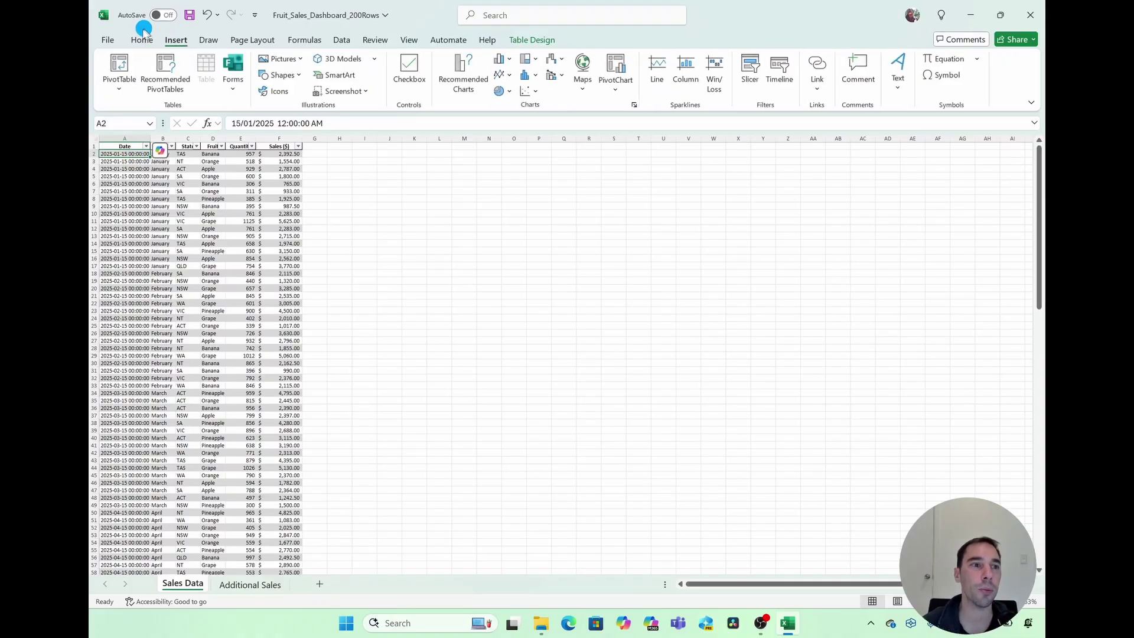
click(115, 70)
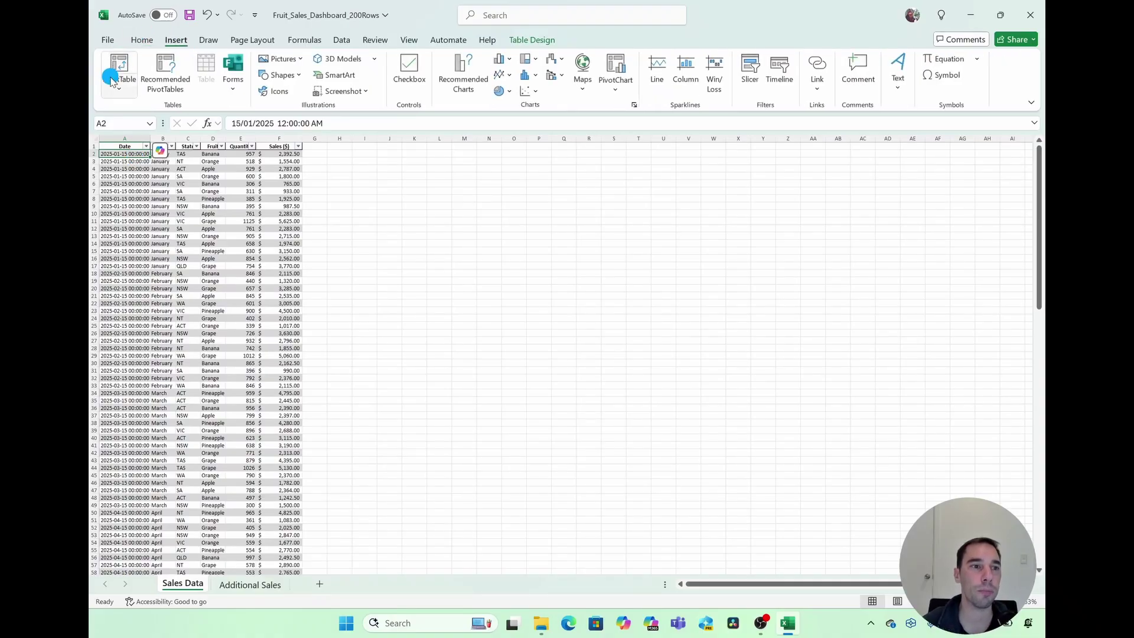
click(169, 71)
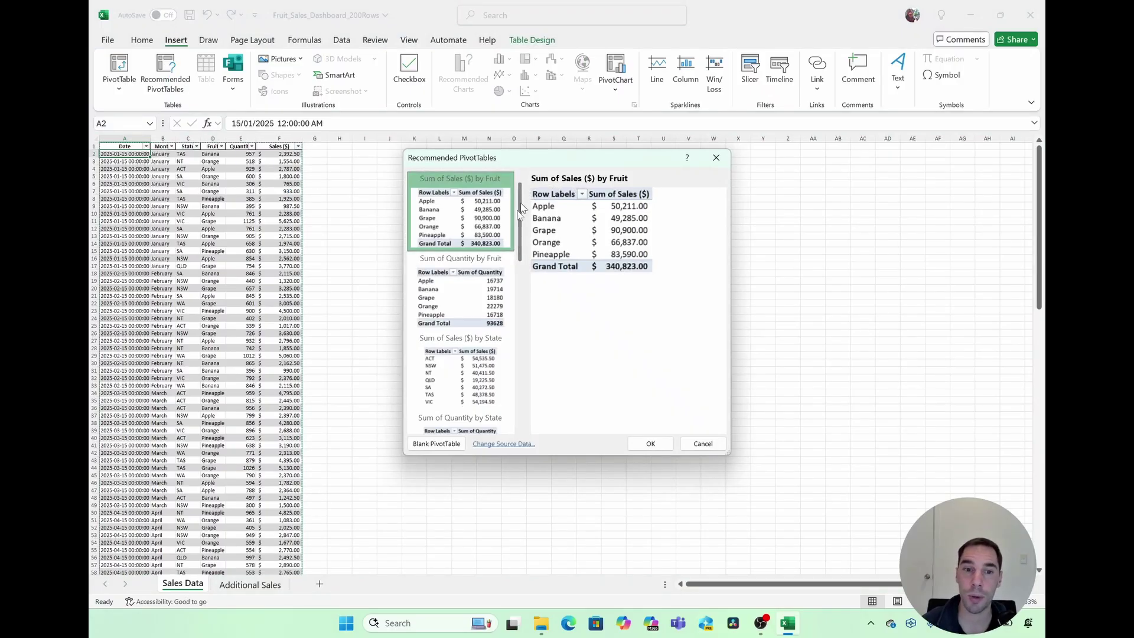
click(482, 261)
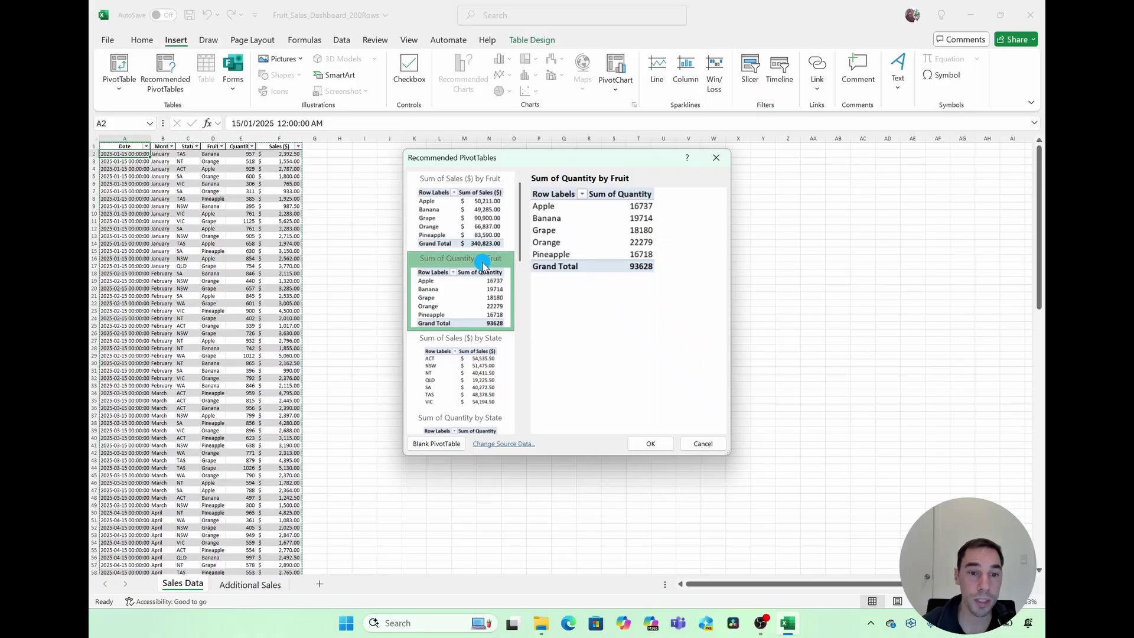
click(523, 234)
drag(524, 234, 518, 189)
click(474, 332)
click(472, 330)
click(520, 341)
click(466, 183)
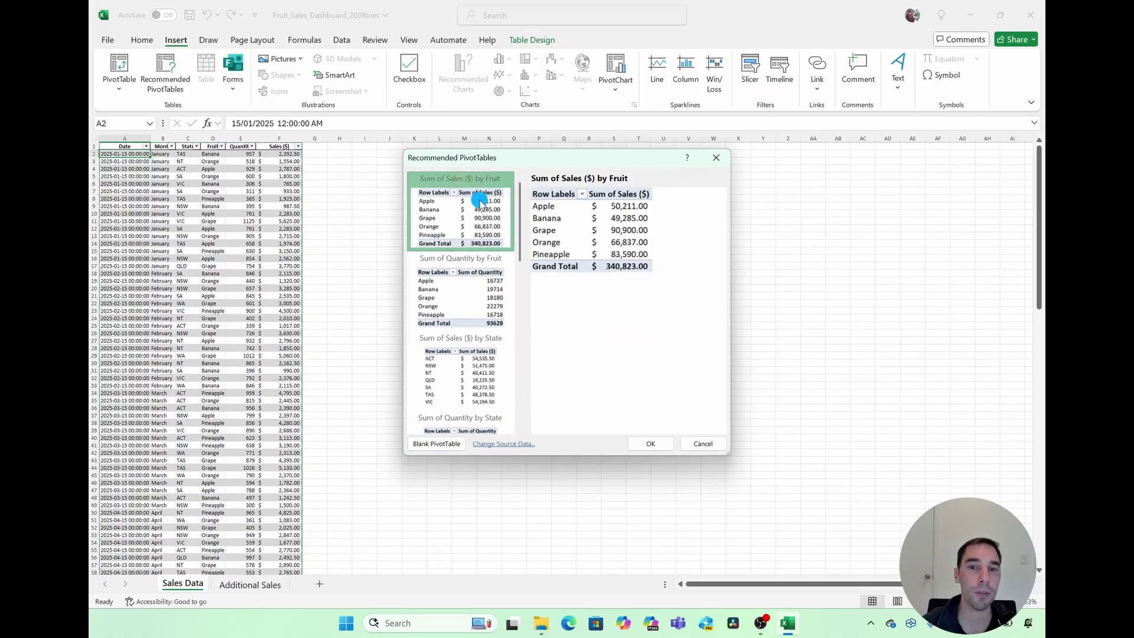
click(658, 445)
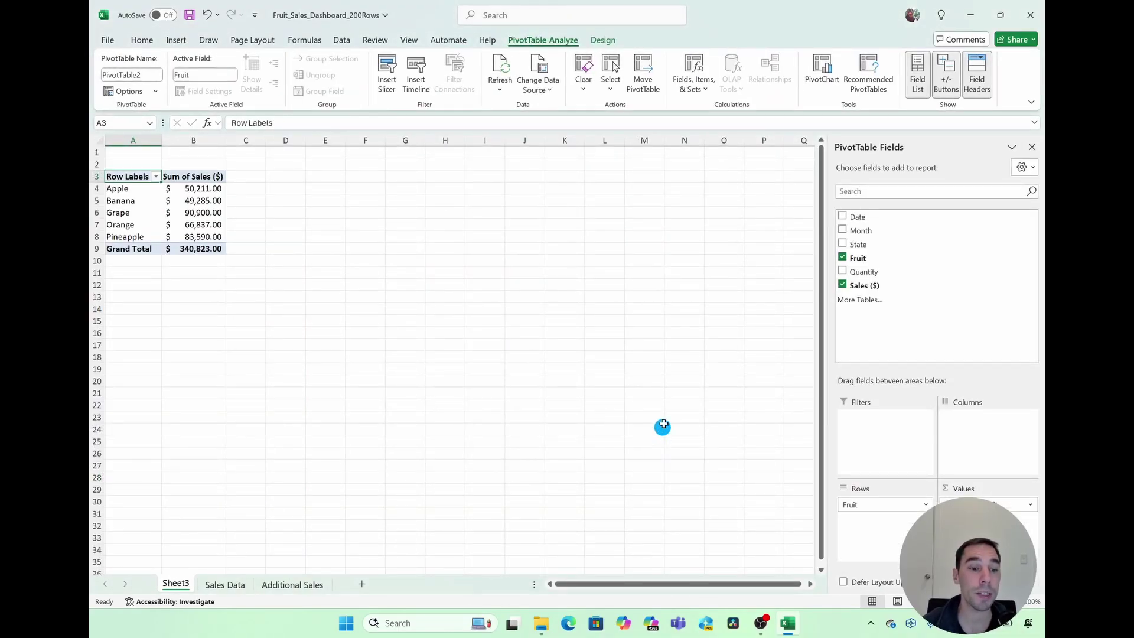
Step: From the Sales Data sheet, insert an empty PivotTable from the sales table on a new worksheet
click(243, 585)
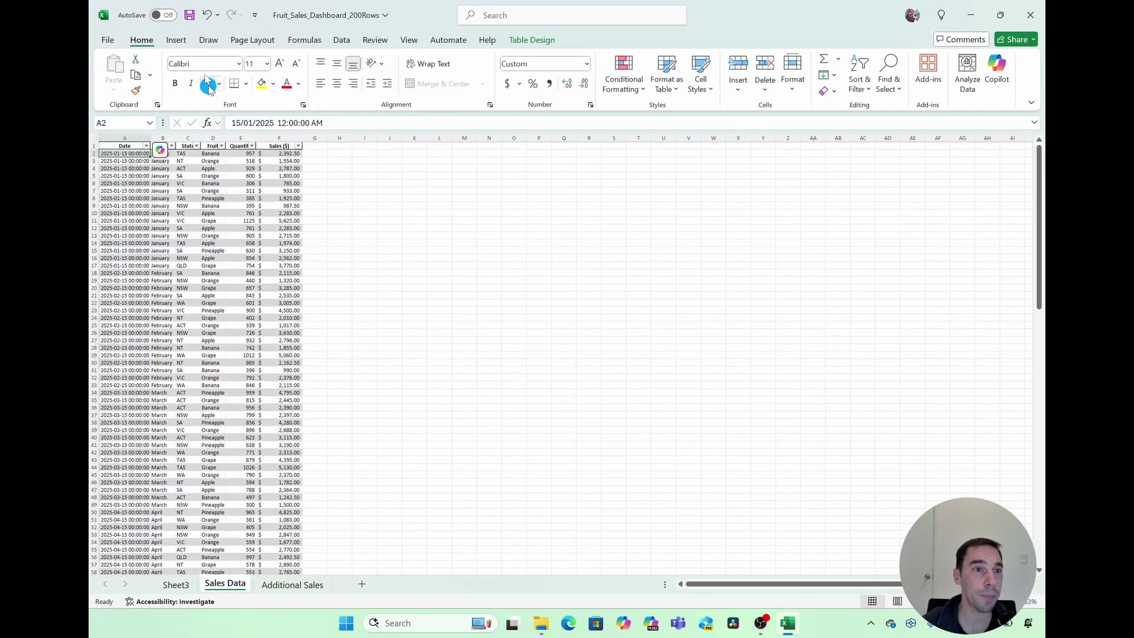
click(183, 43)
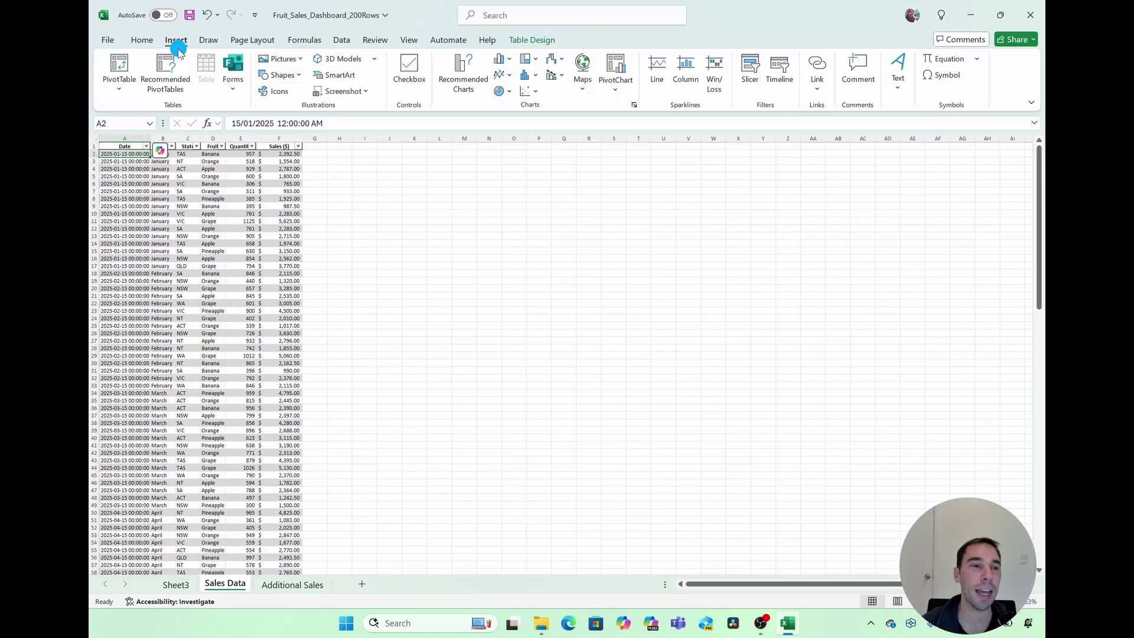
click(121, 89)
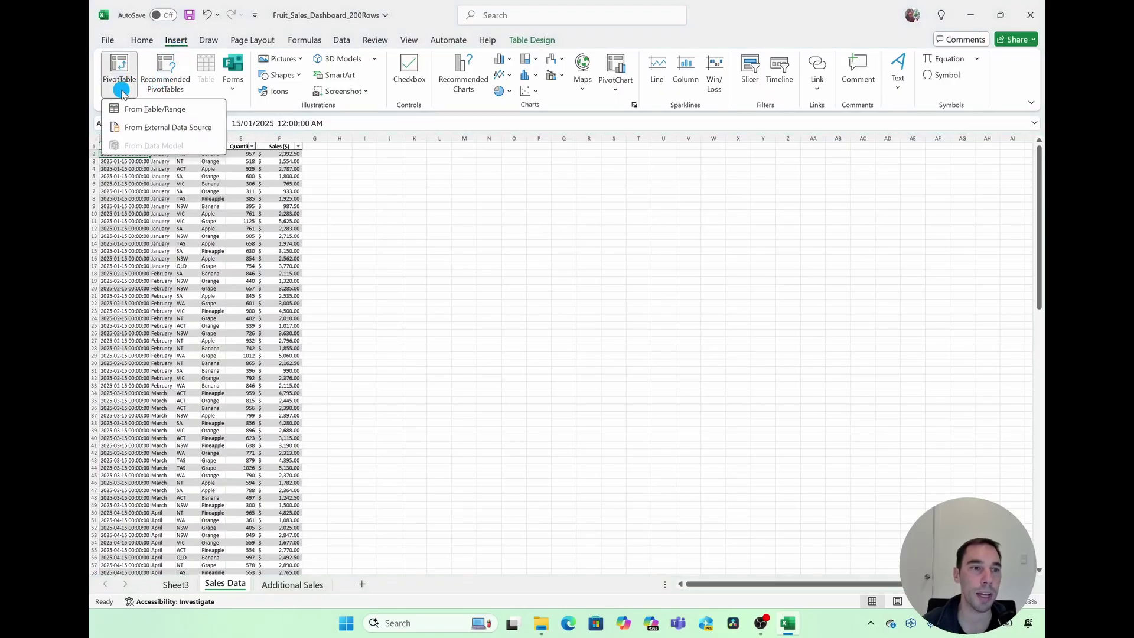
click(196, 109)
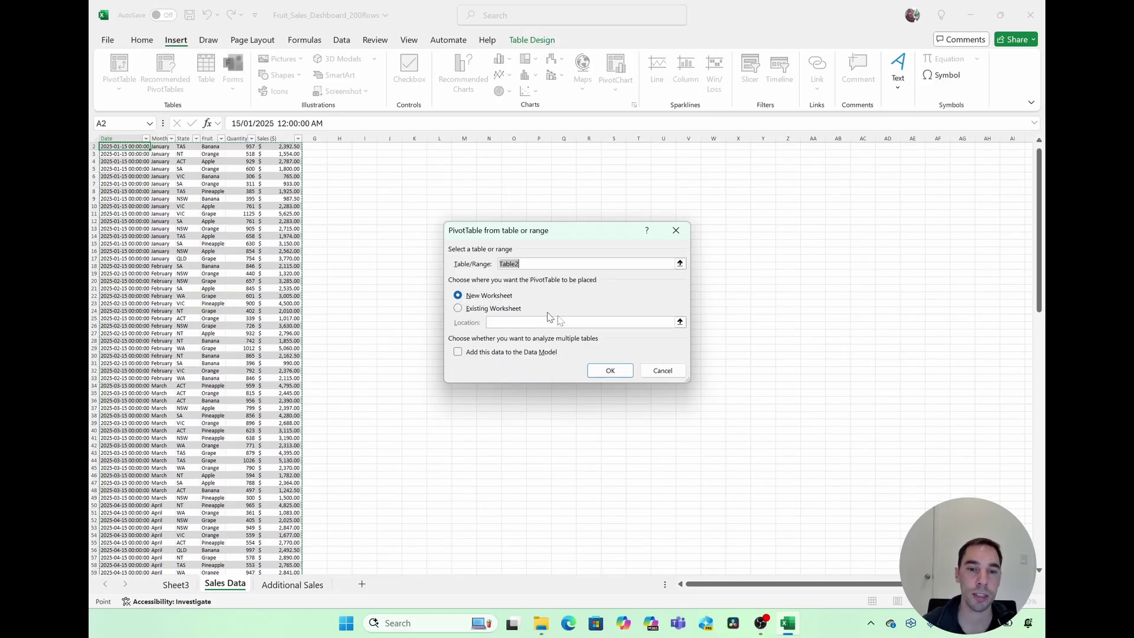
click(622, 372)
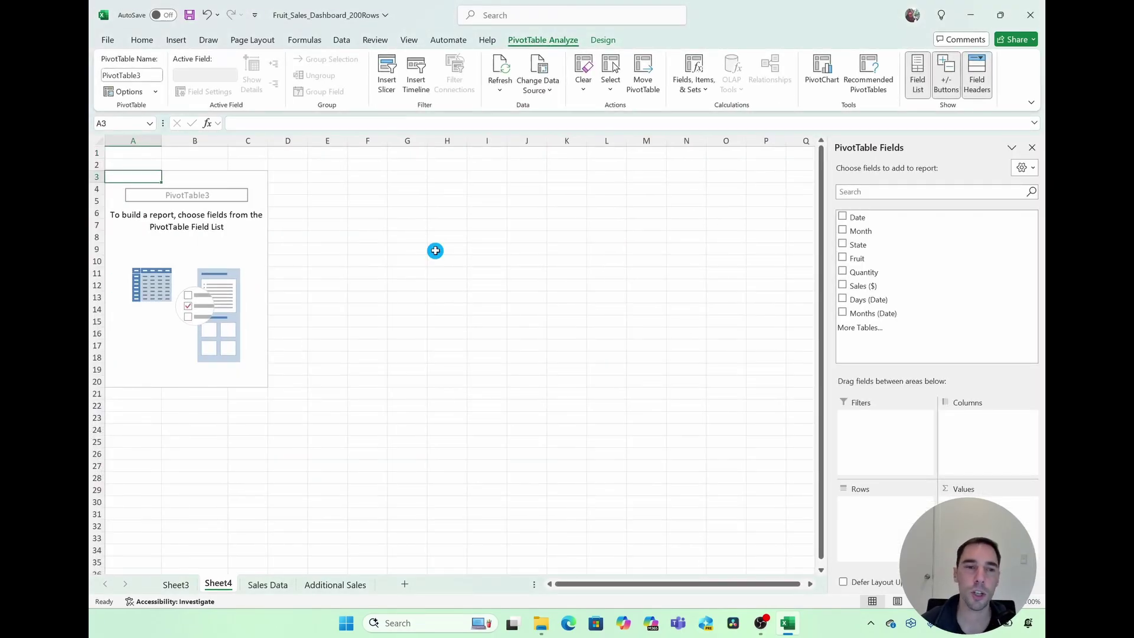
Step: Add Date to rows, Quantity as values and Fruit to columns, then select the pivot range
click(842, 217)
click(843, 272)
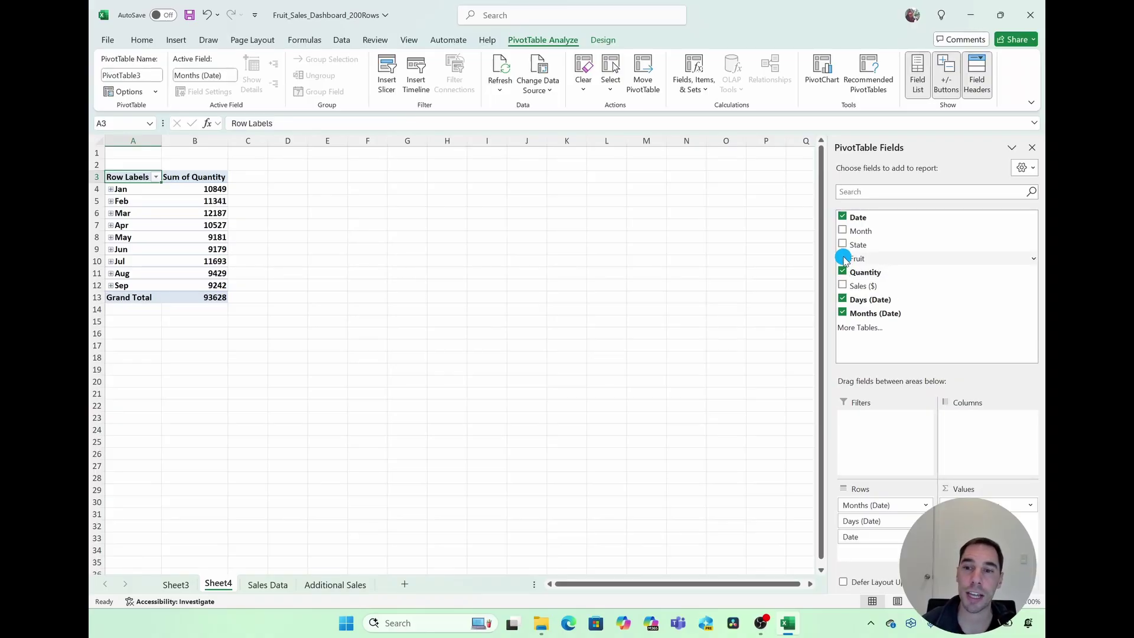
click(843, 259)
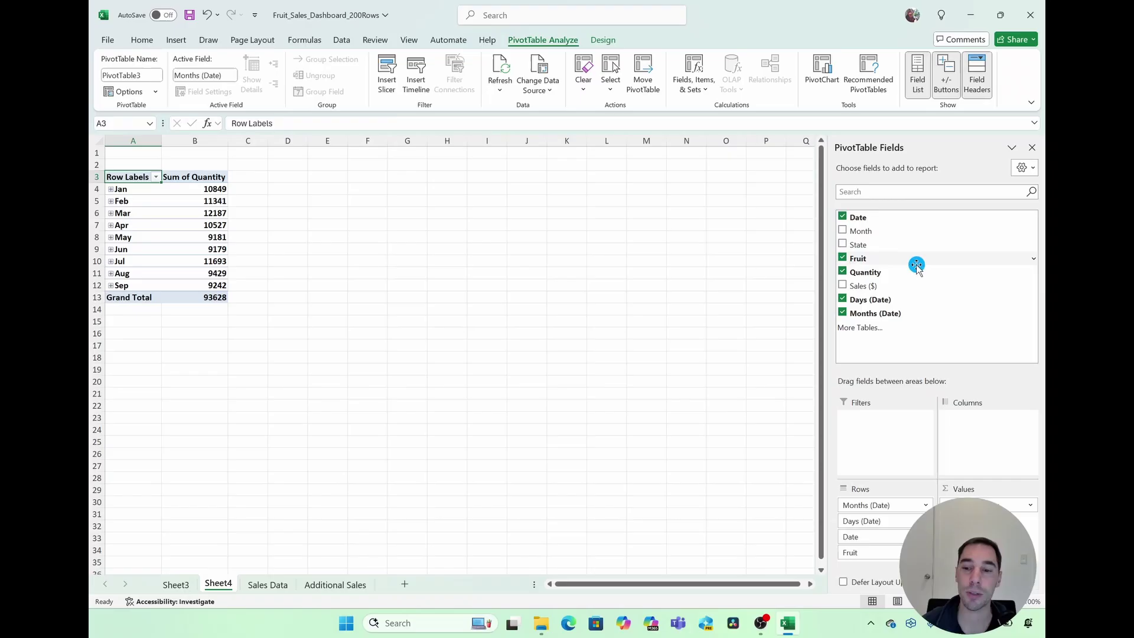
click(855, 258)
drag(856, 259, 981, 421)
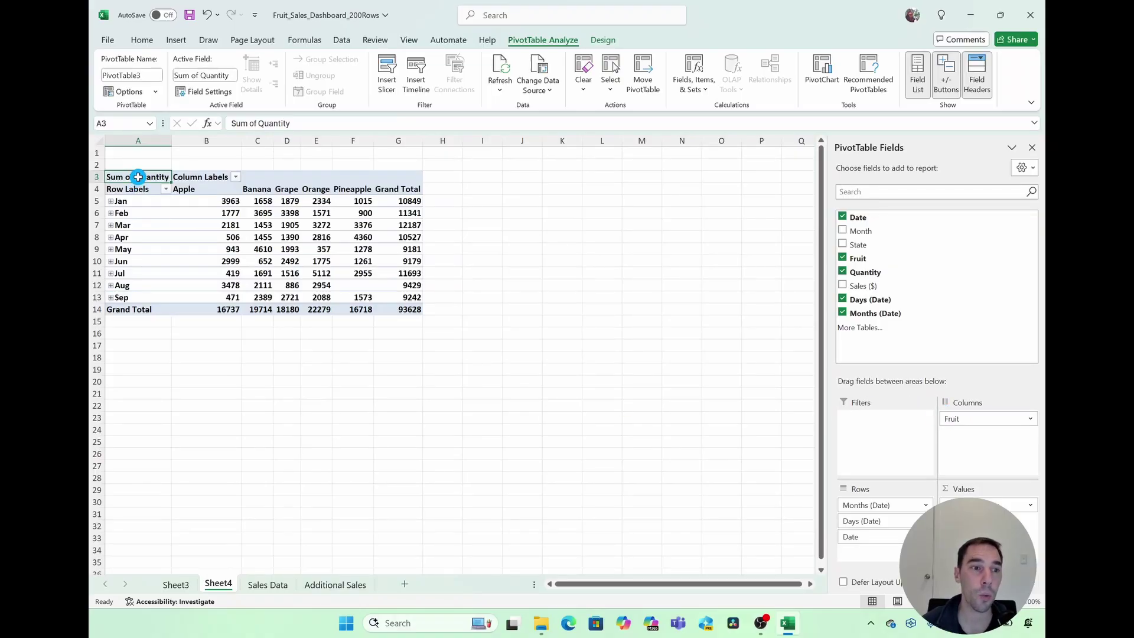
mouse_move(138, 177)
mouse_down()
mouse_move(292, 185)
mouse_move(413, 284)
mouse_move(414, 311)
mouse_up()
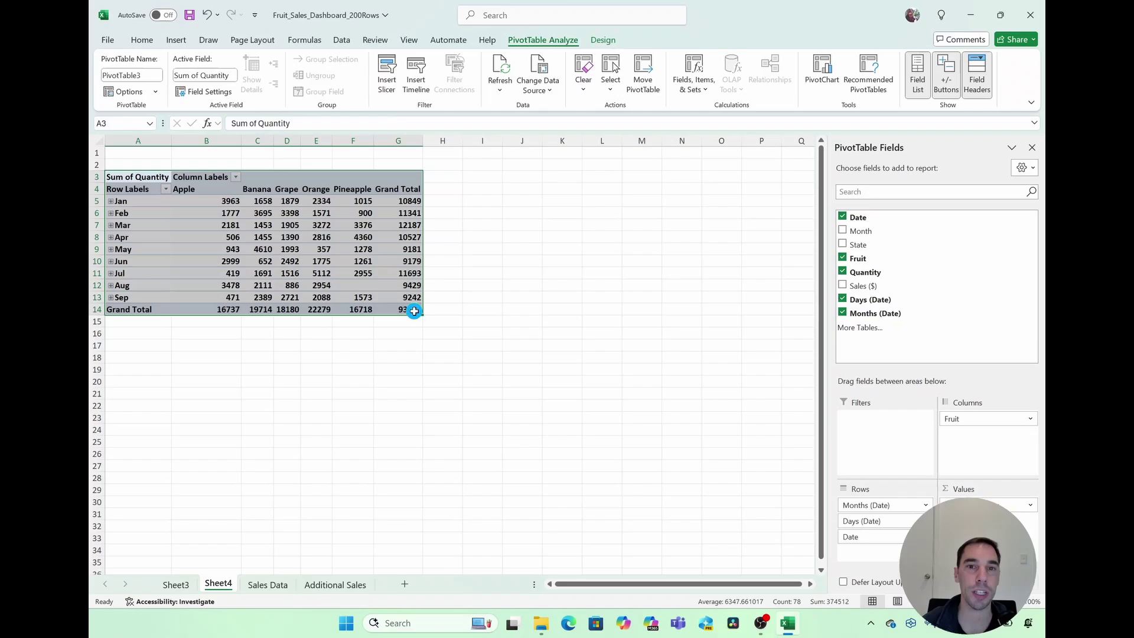
Step: Insert a Stacked Column PivotChart and move it beside the pivot table
click(176, 39)
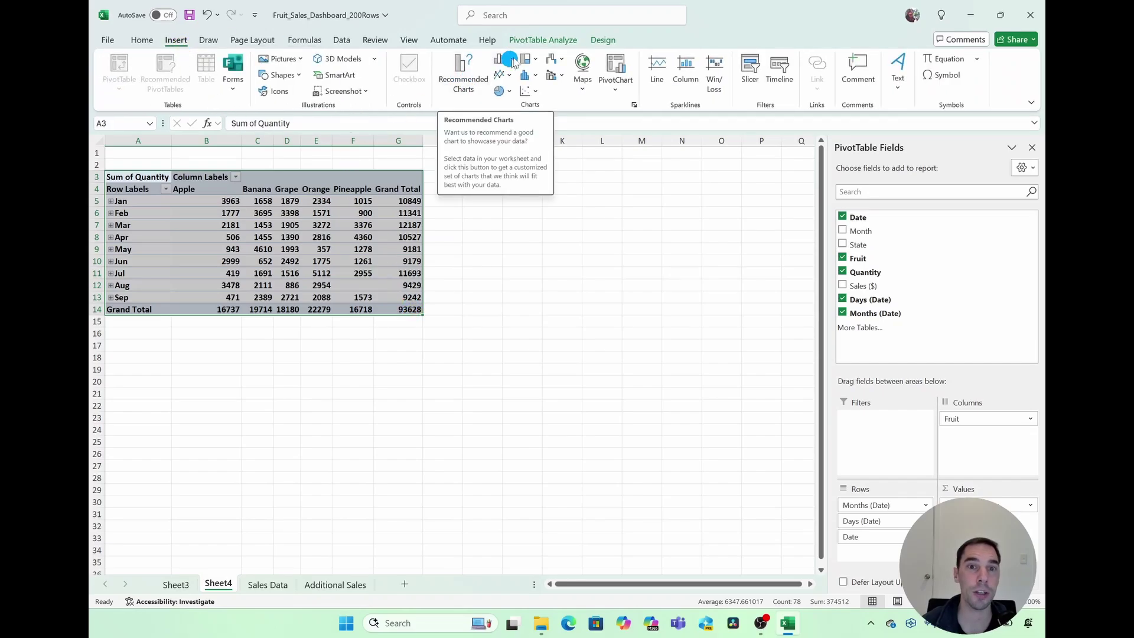
click(470, 83)
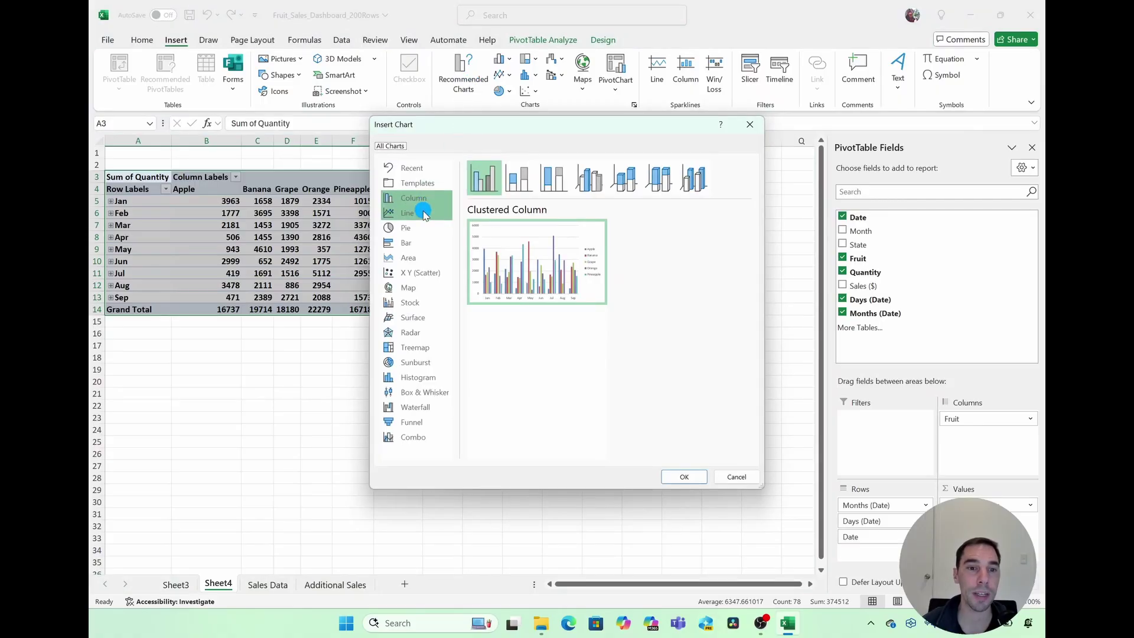
click(530, 179)
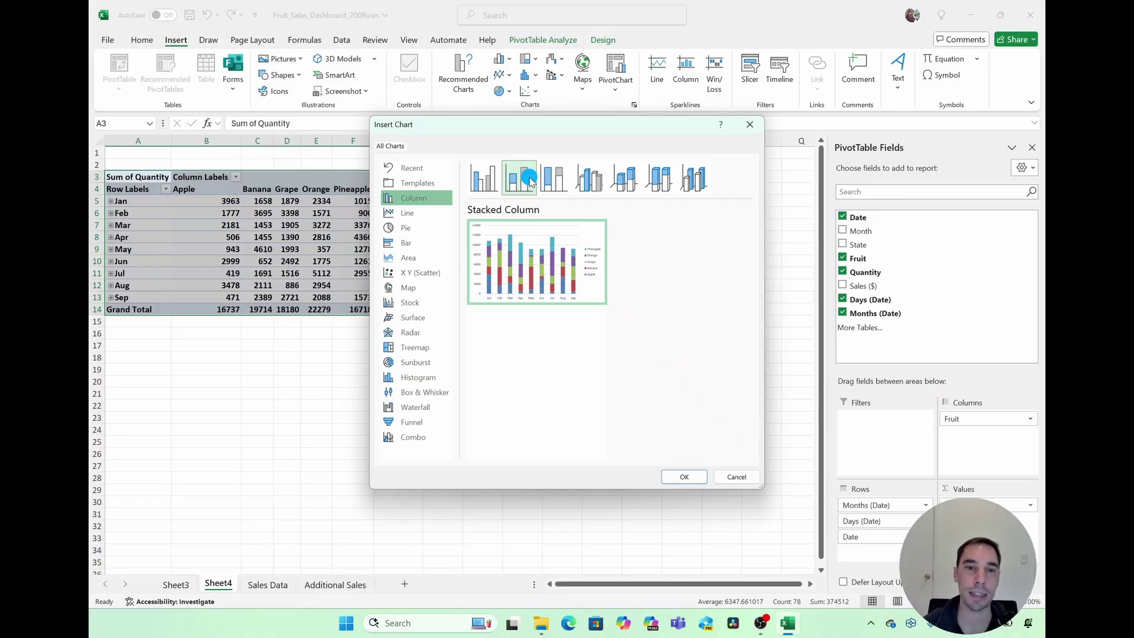
click(498, 179)
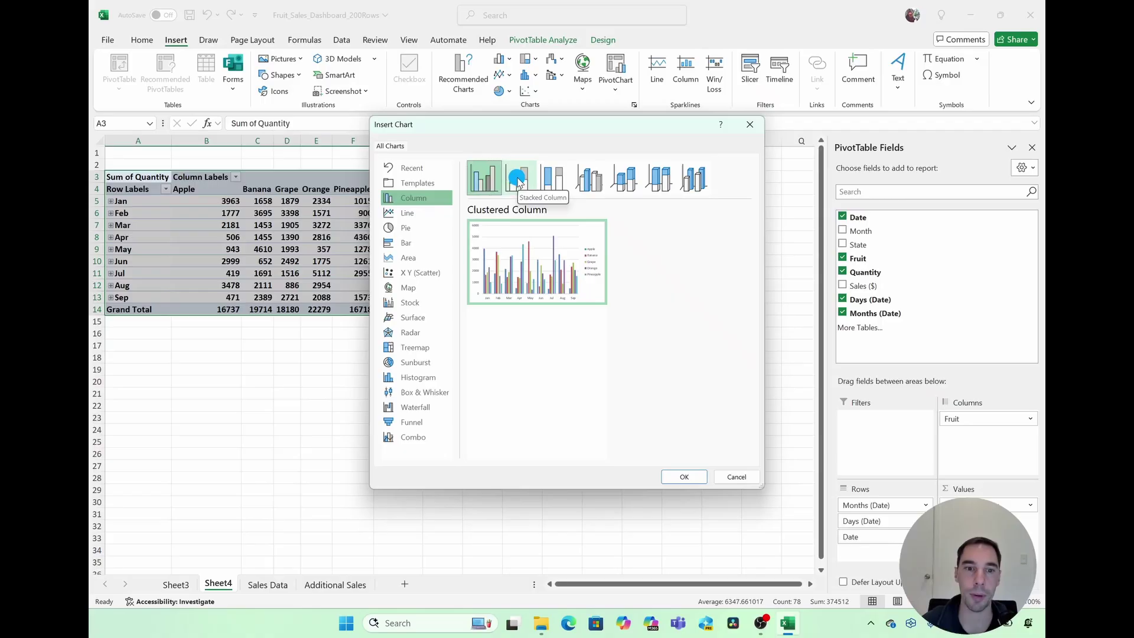
click(517, 179)
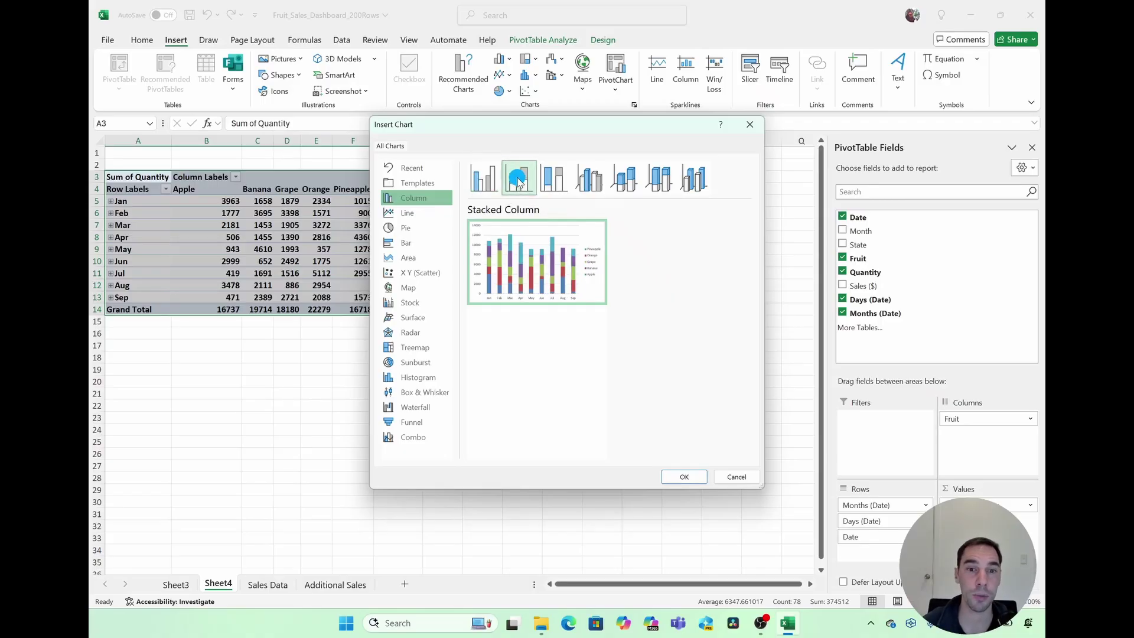
click(685, 476)
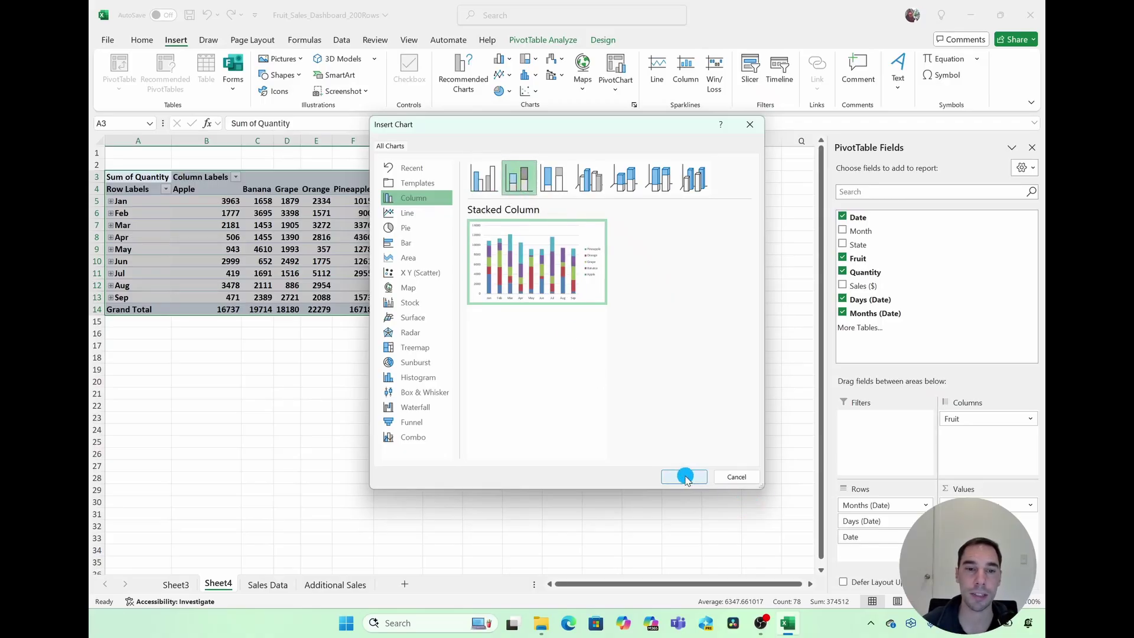
drag(476, 270, 619, 212)
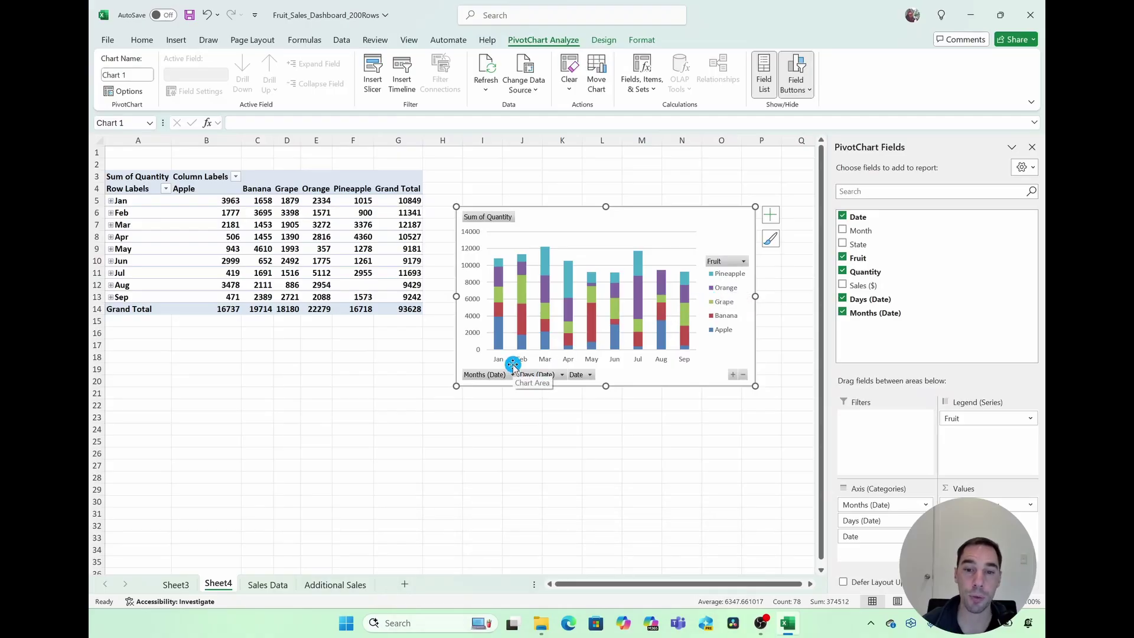
Step: Hide all field buttons on the monthly PivotChart
mouse_move(500, 346)
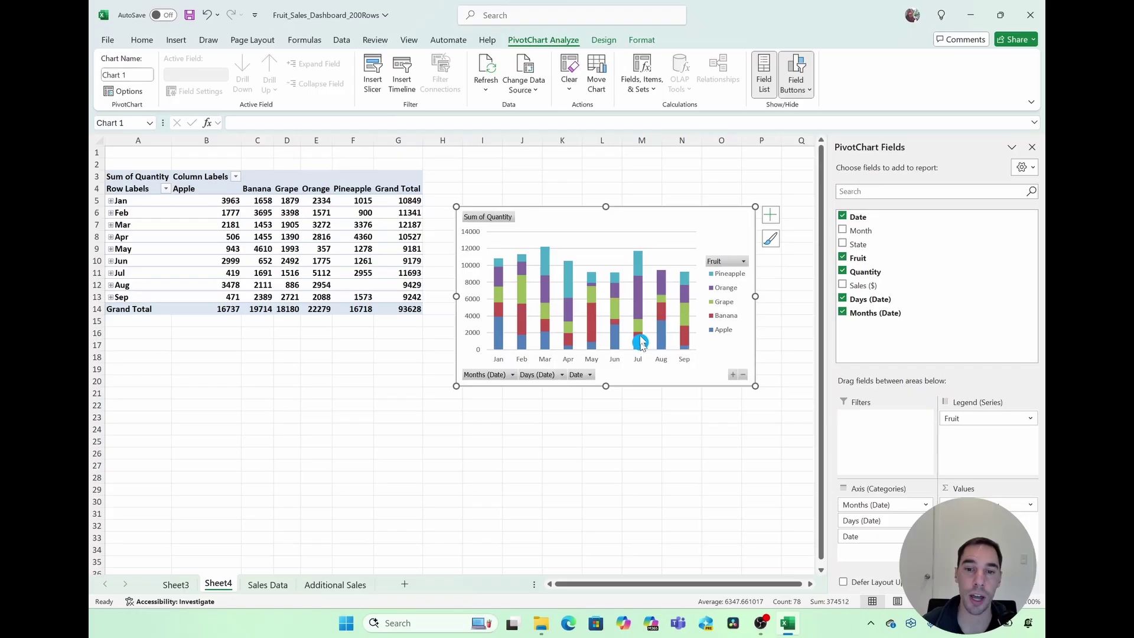
mouse_move(639, 287)
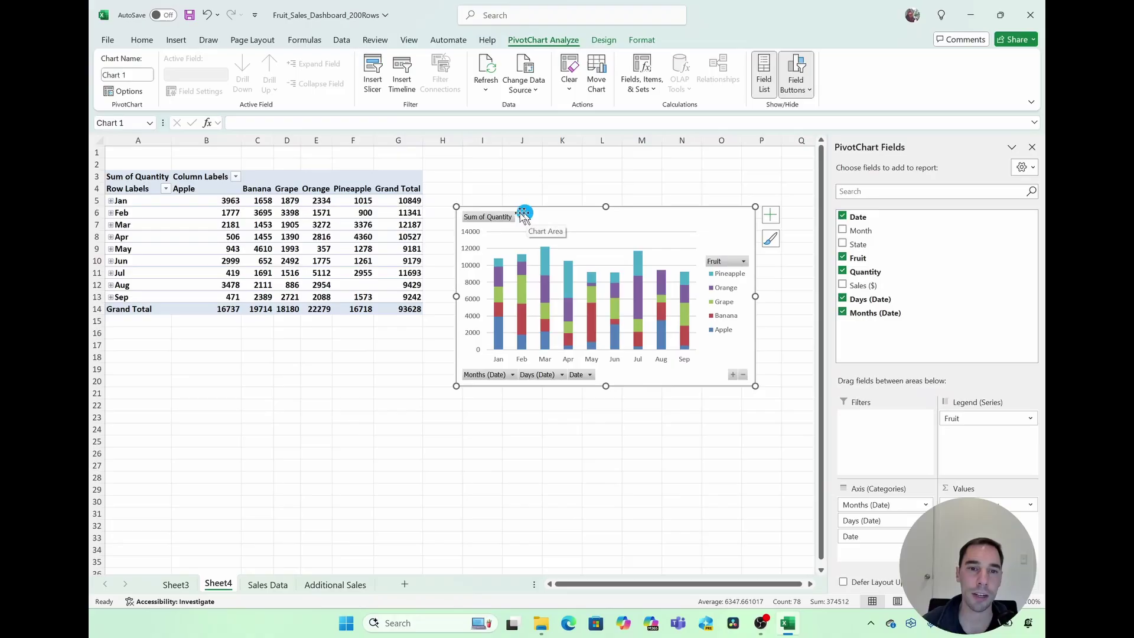
click(512, 375)
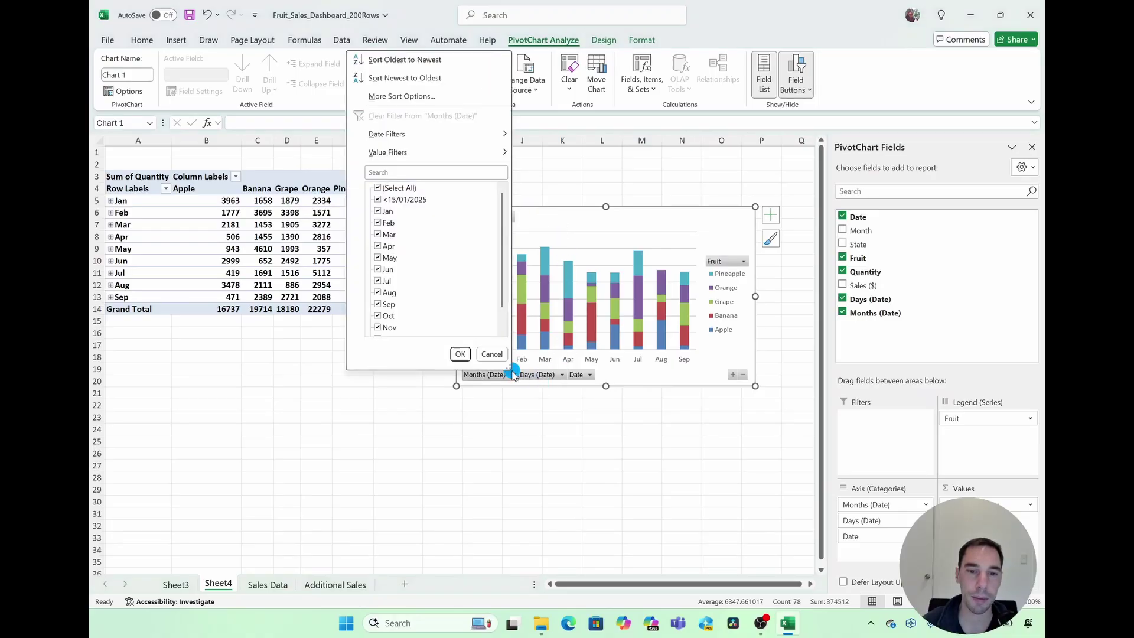
click(512, 375)
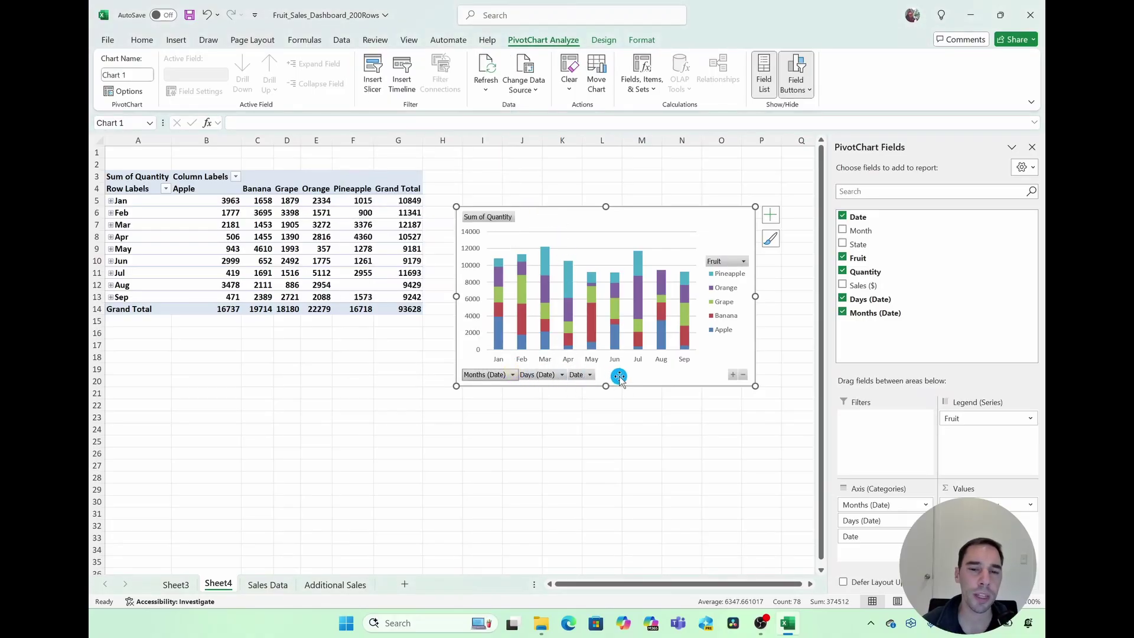
right_click(544, 375)
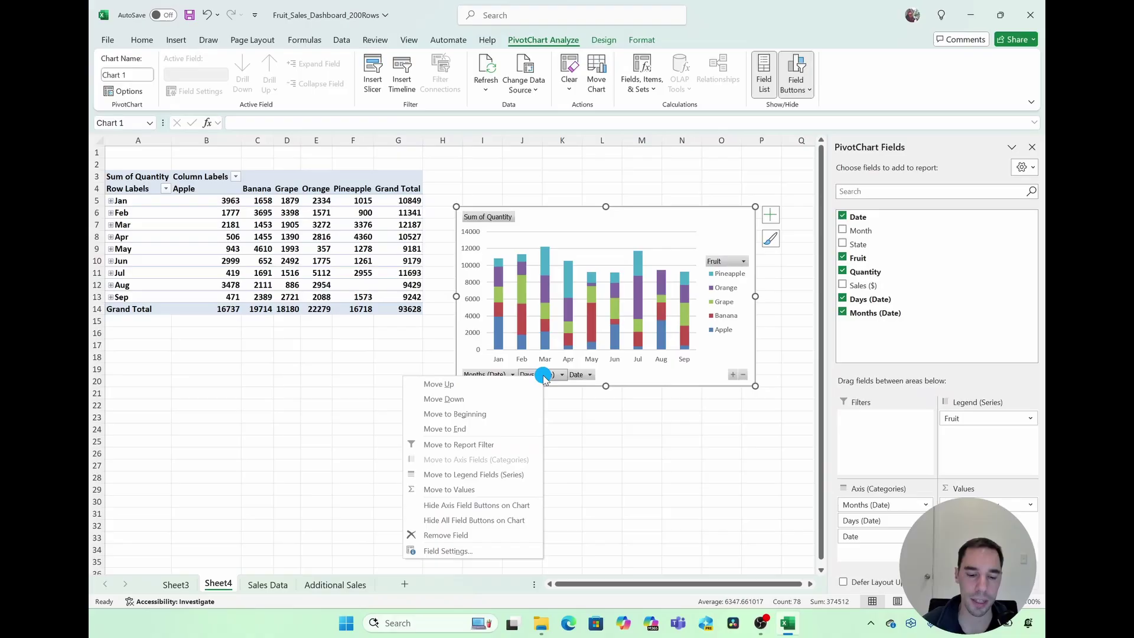
click(526, 522)
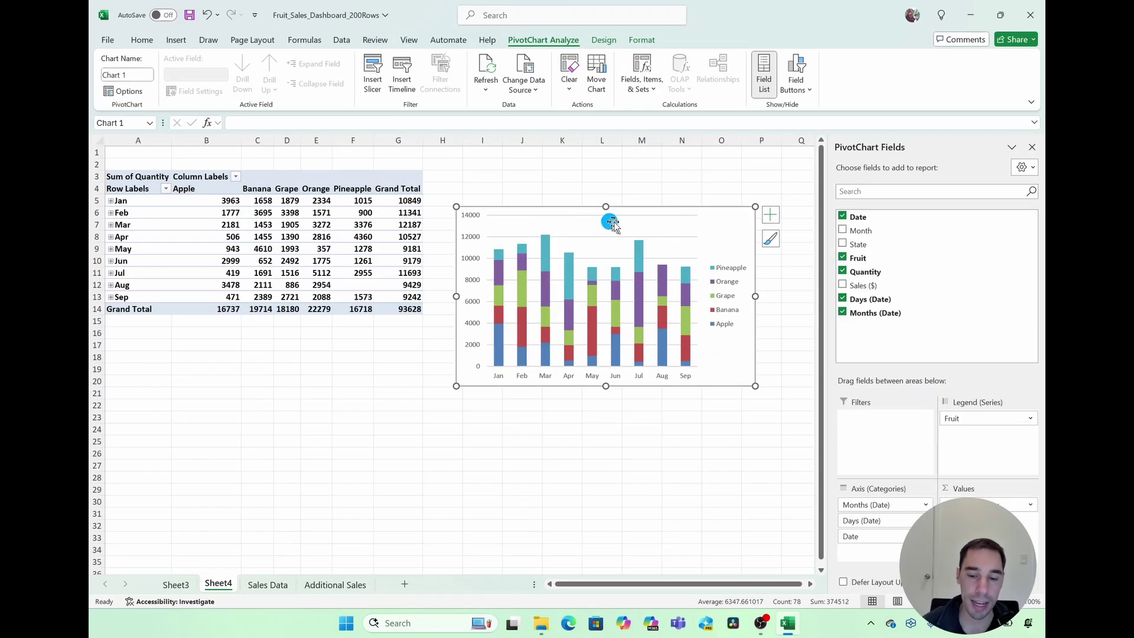
Step: Add the chart title 'Total Sales By Month', then switch to Sheet3
click(771, 215)
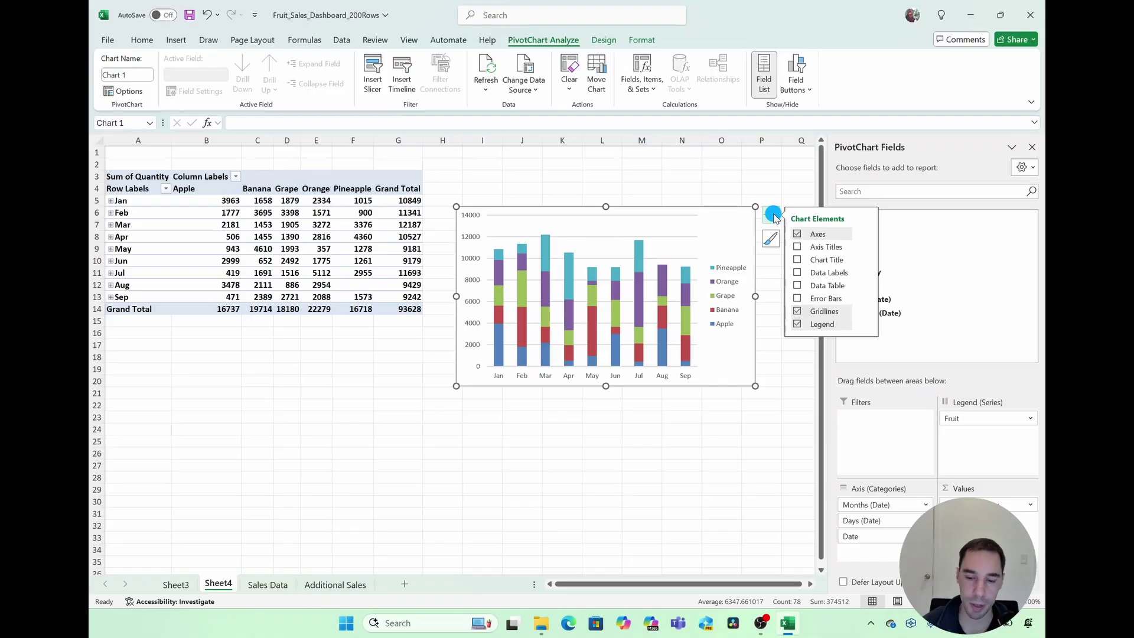
click(859, 263)
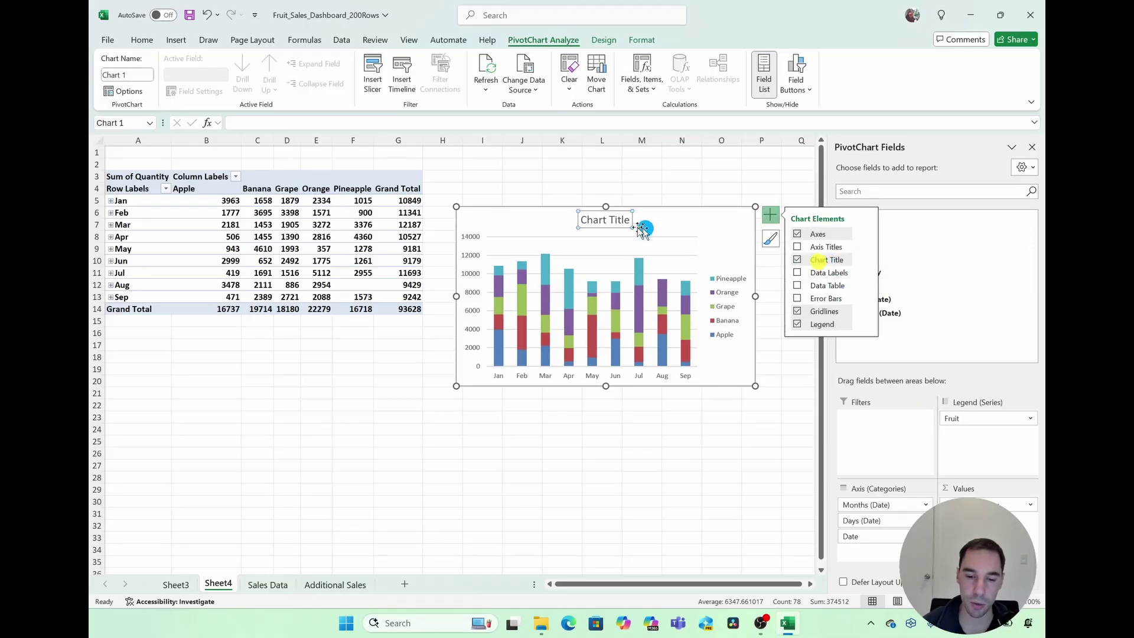
click(619, 221)
click(619, 220)
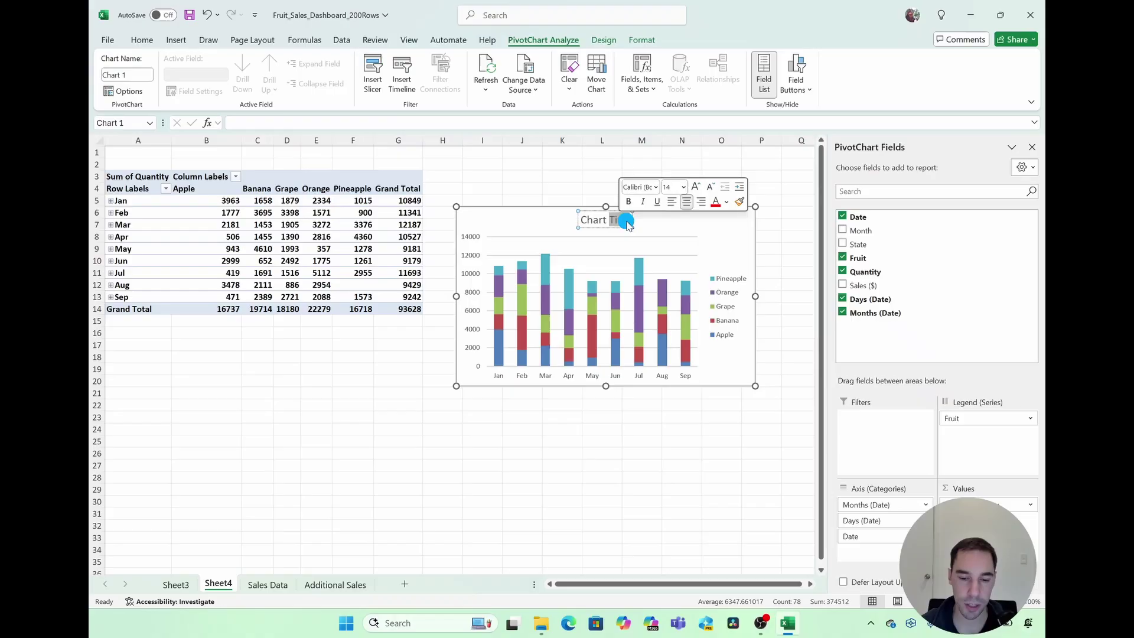
click(694, 225)
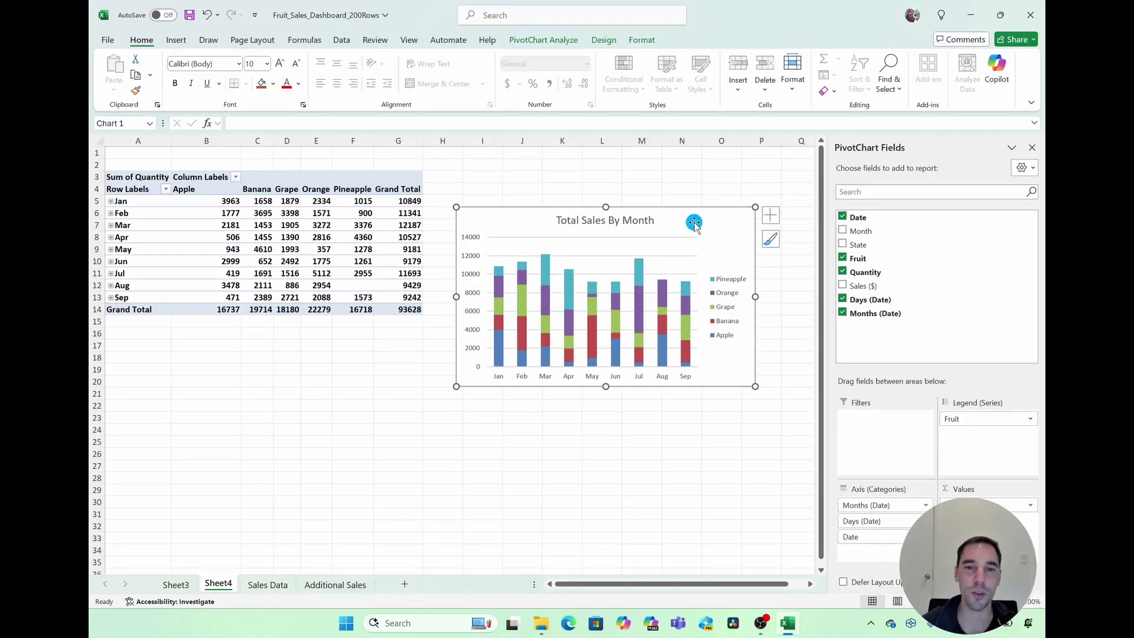
drag(695, 224, 702, 196)
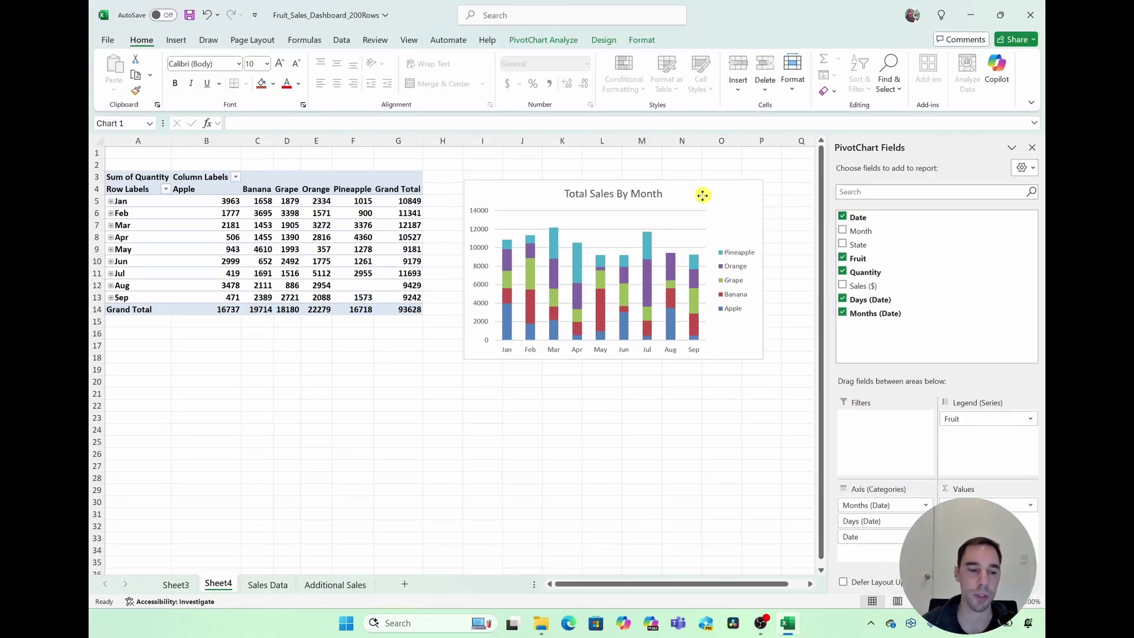
click(352, 393)
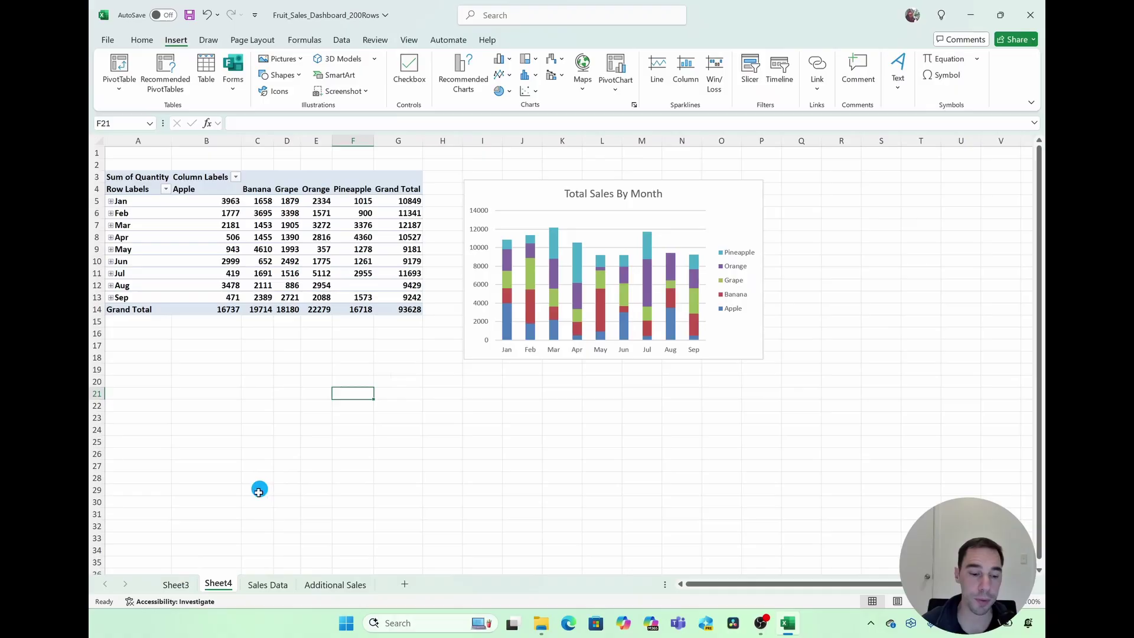
click(178, 583)
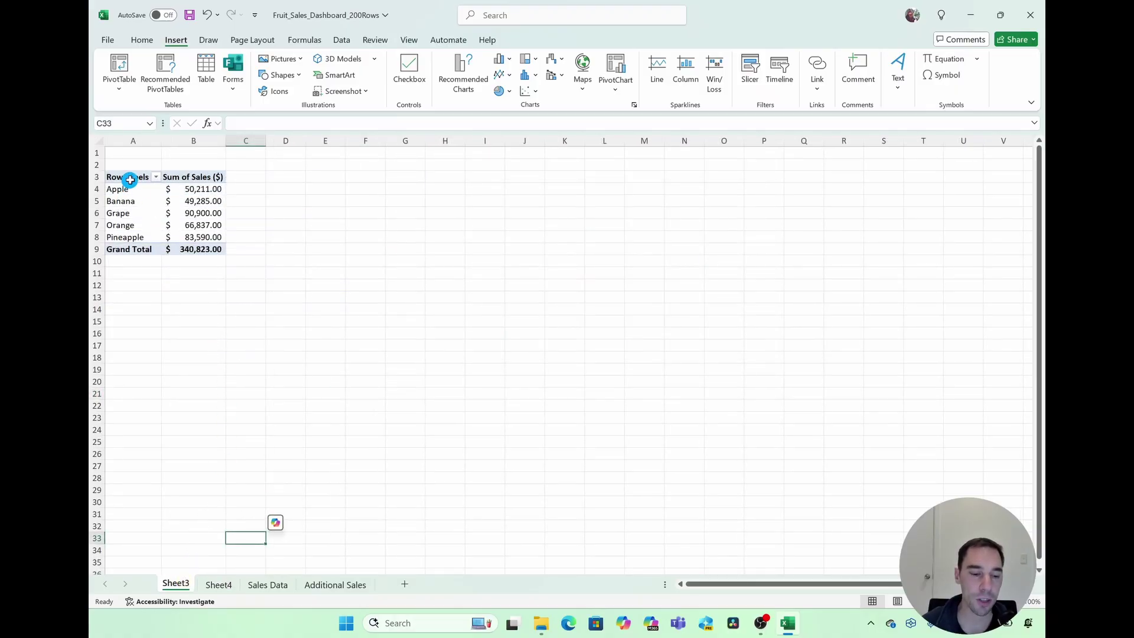
Step: Insert a 3-D Pie PivotChart from the Sheet3 pivot table and place it beside the table
drag(132, 177, 204, 248)
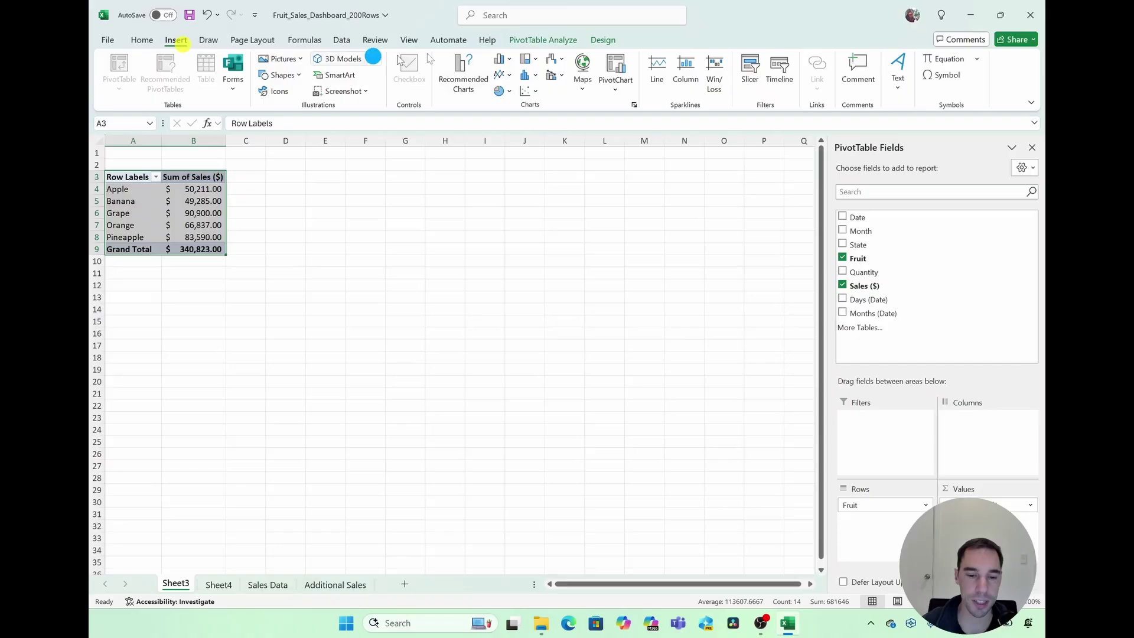
click(473, 83)
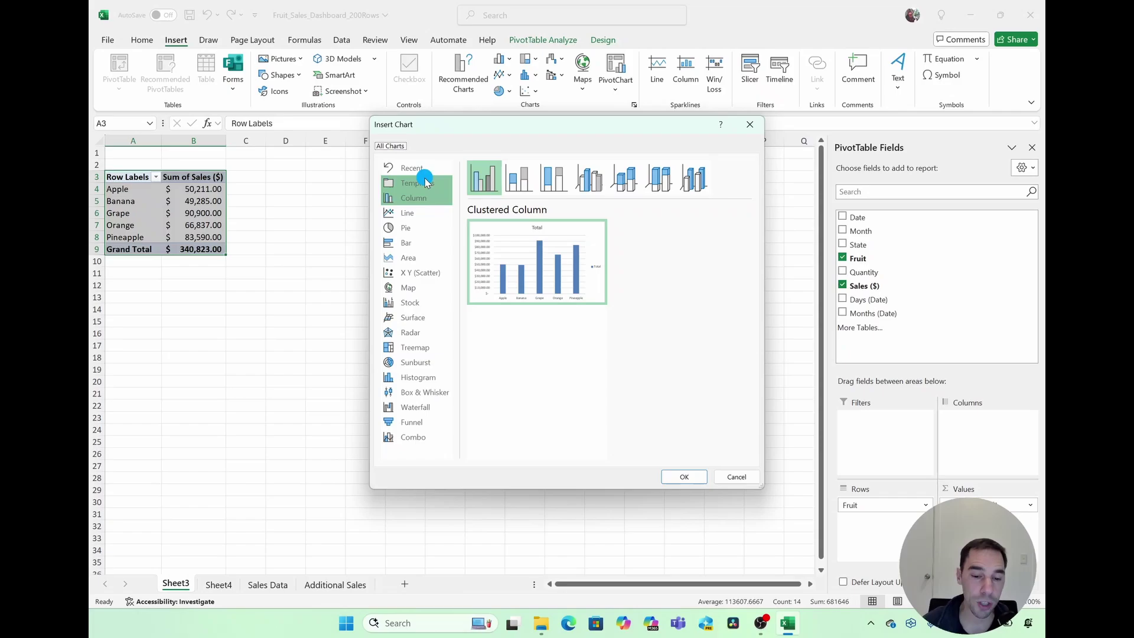
click(416, 229)
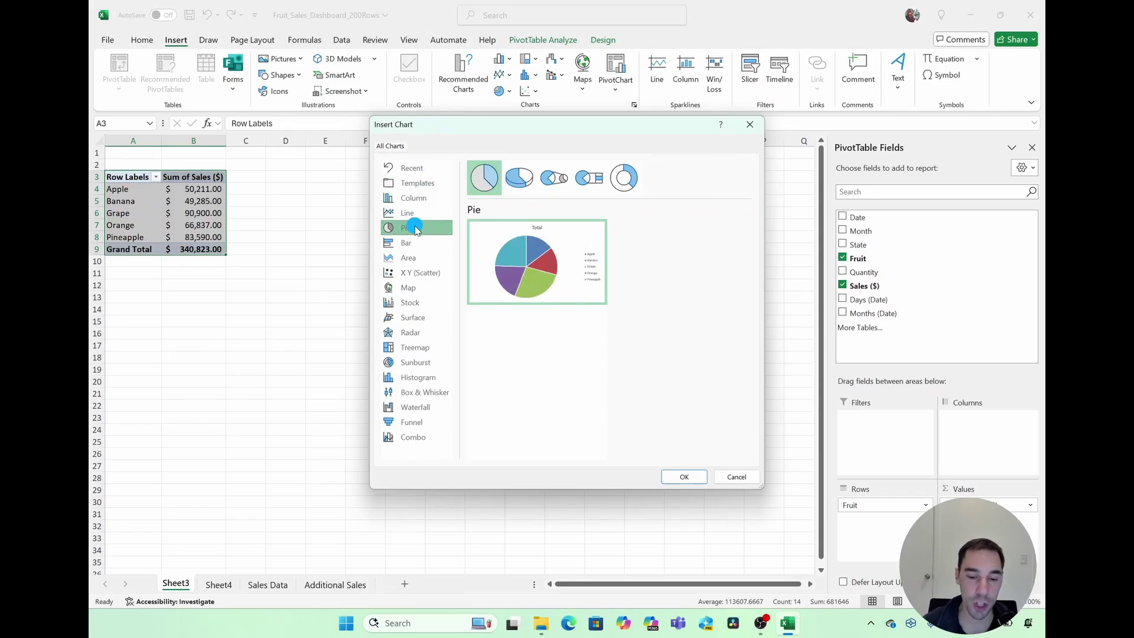
click(518, 178)
click(681, 474)
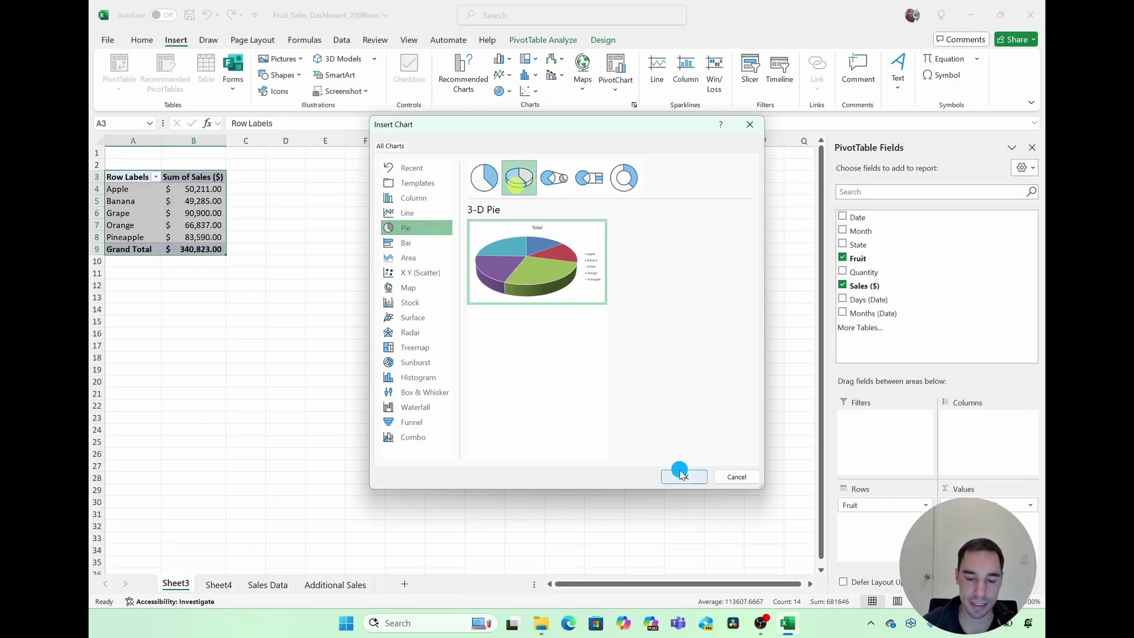
drag(539, 296, 515, 227)
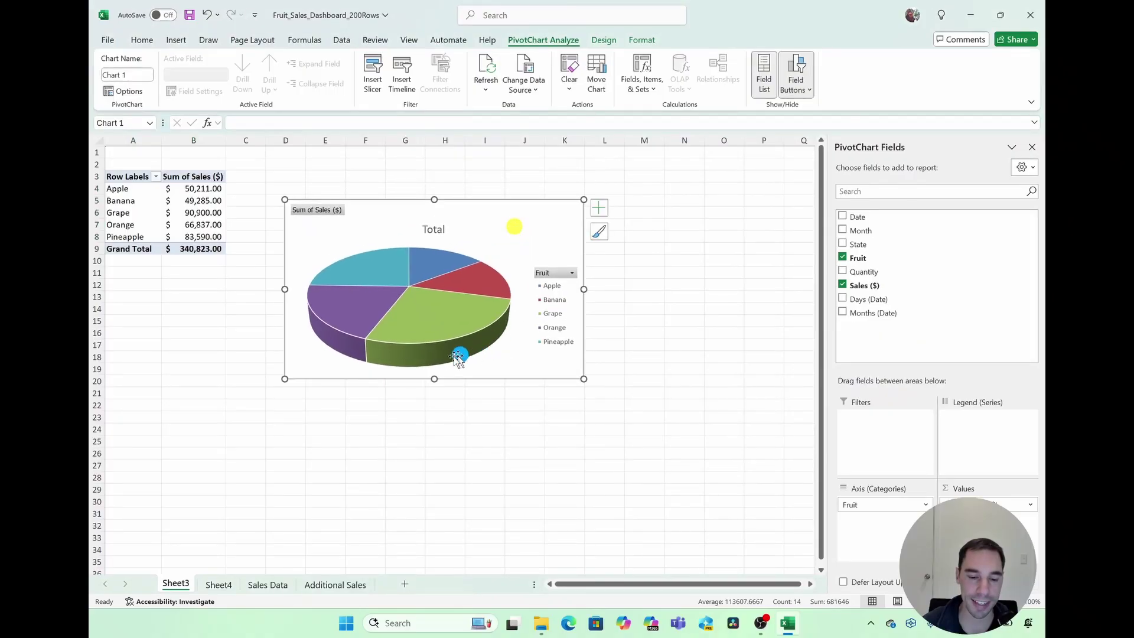
Step: Hide the pie chart's field buttons and retitle it 'Total Sales'
right_click(499, 361)
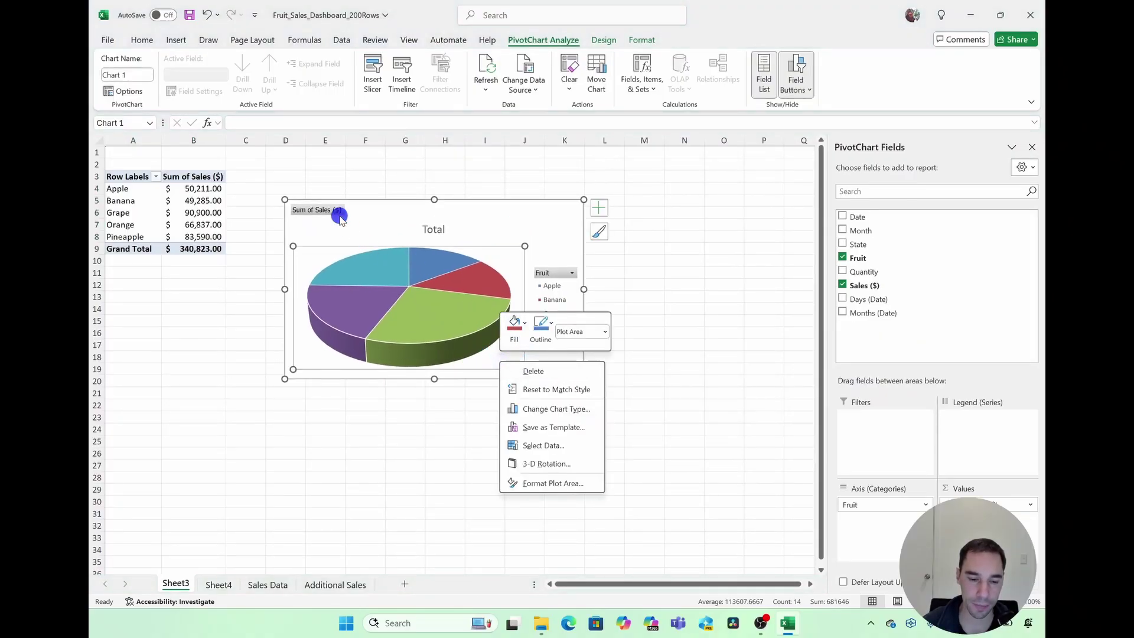
right_click(338, 215)
click(309, 359)
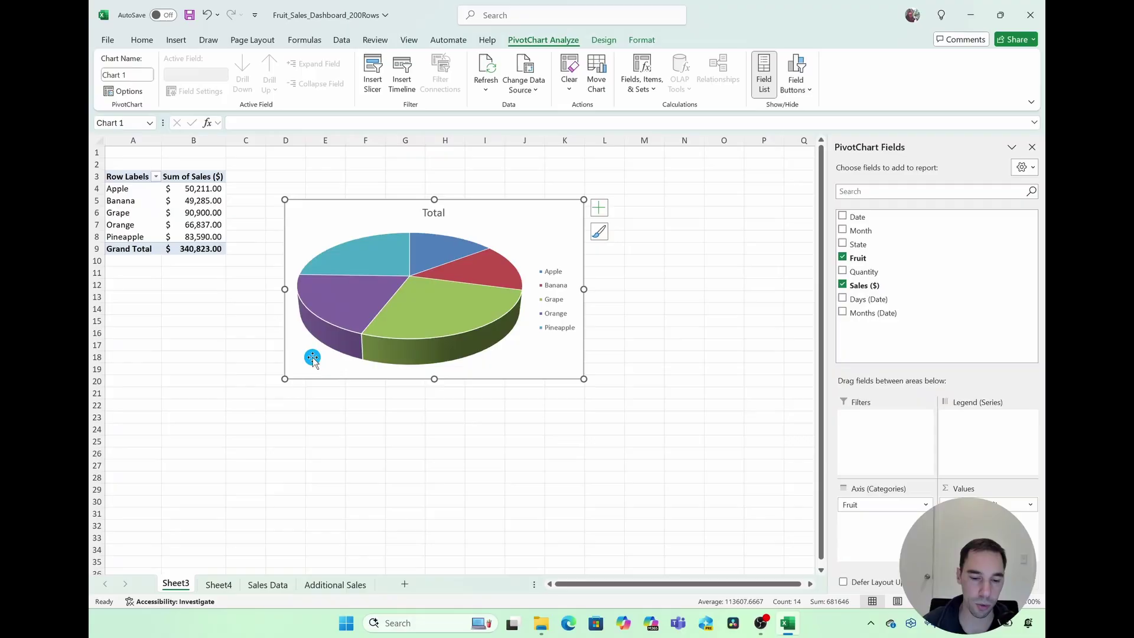
double_click(433, 212)
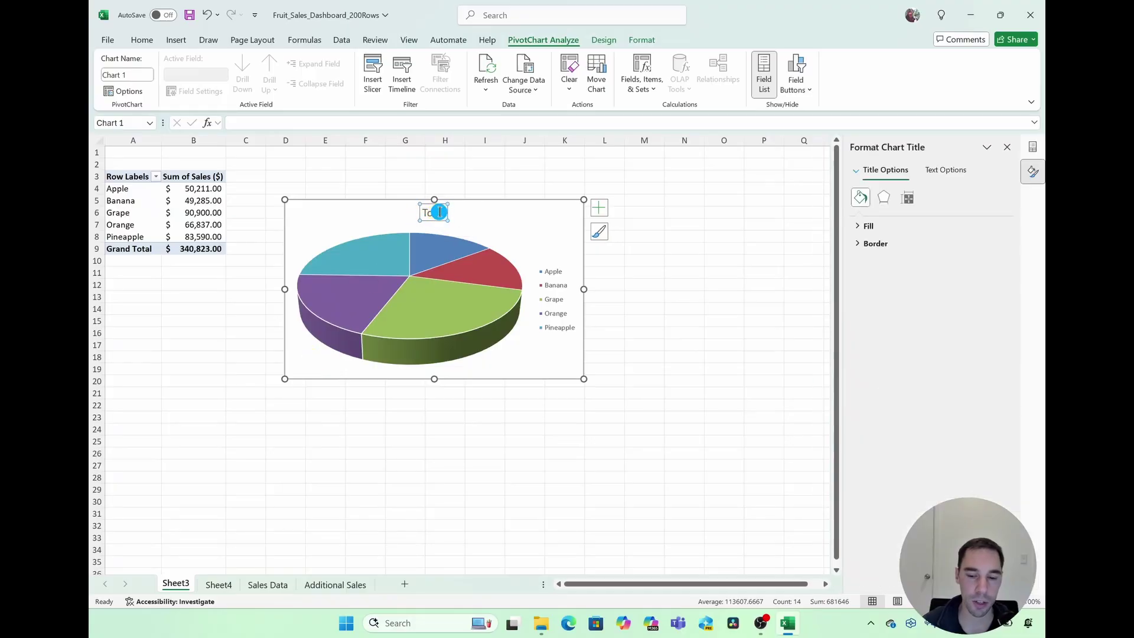
double_click(439, 211)
text(Total Sales)
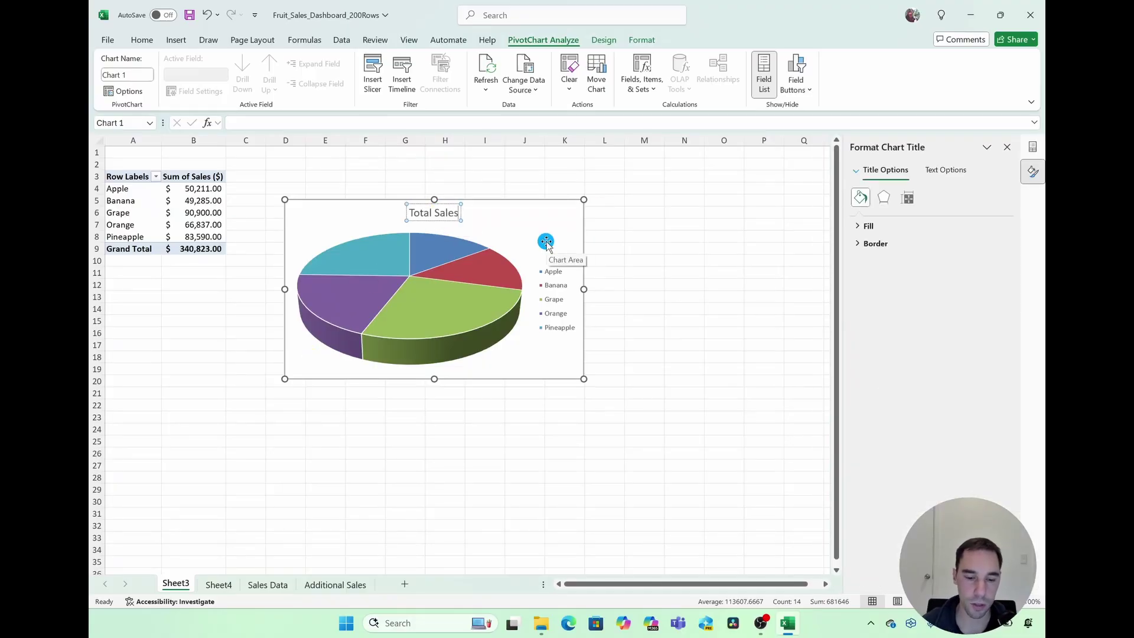
Step: Add data labels to the pie slices positioned at Outside End
click(507, 236)
click(496, 236)
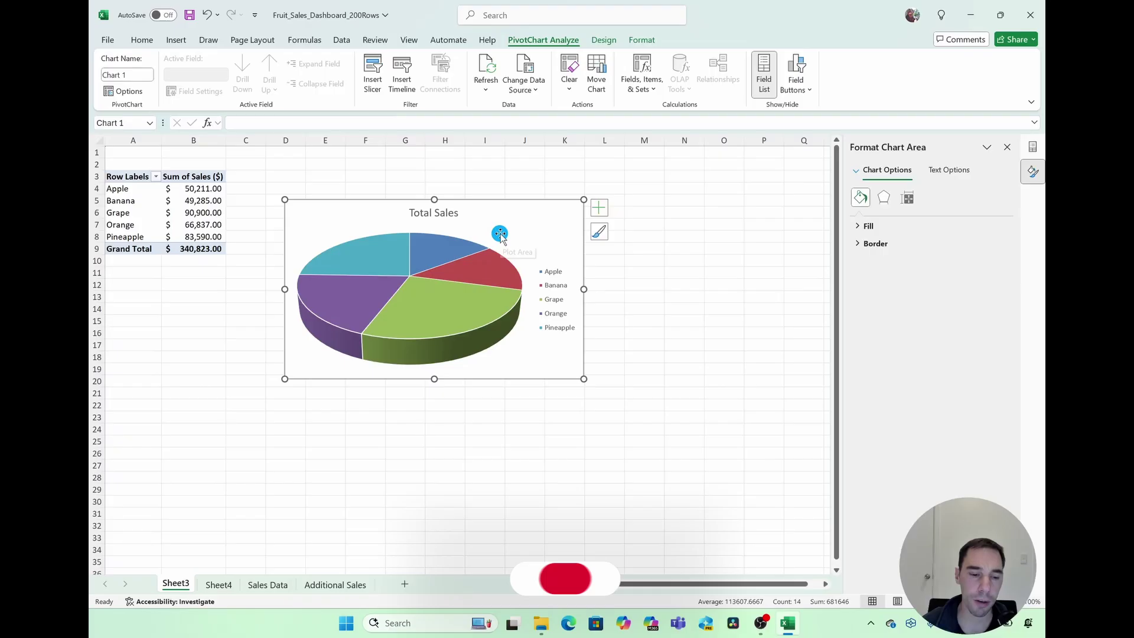
click(596, 211)
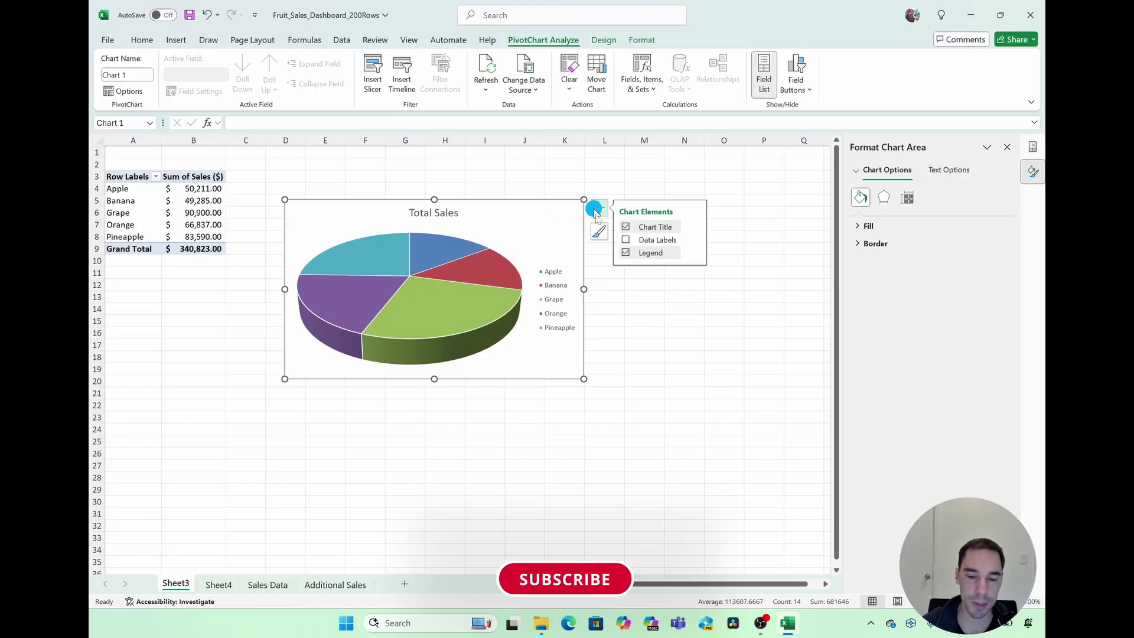
click(625, 240)
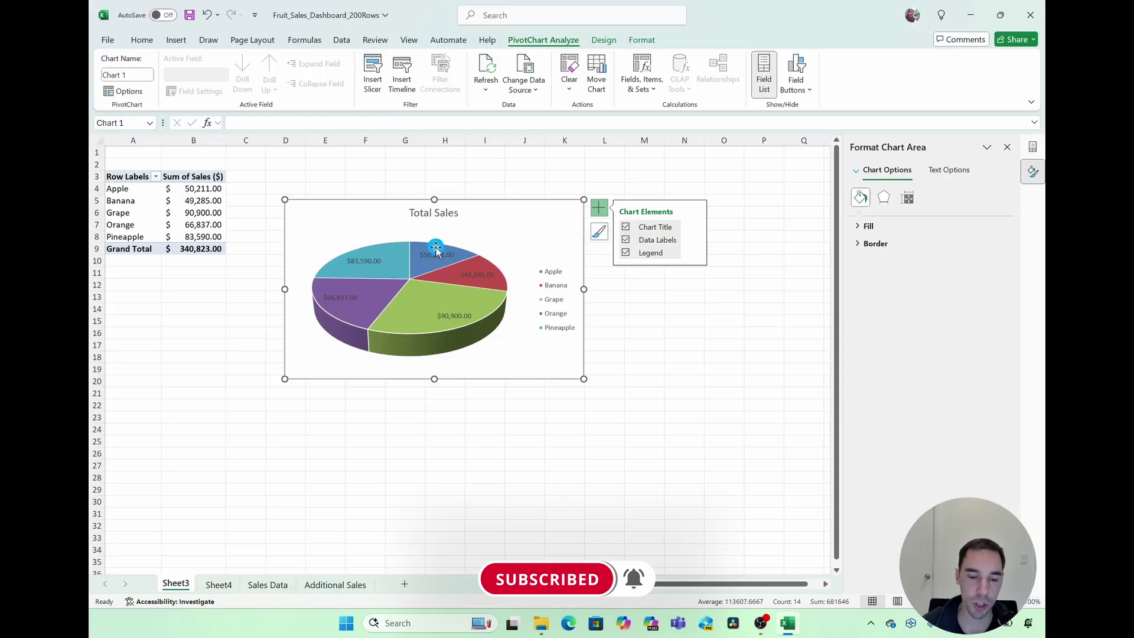
click(701, 240)
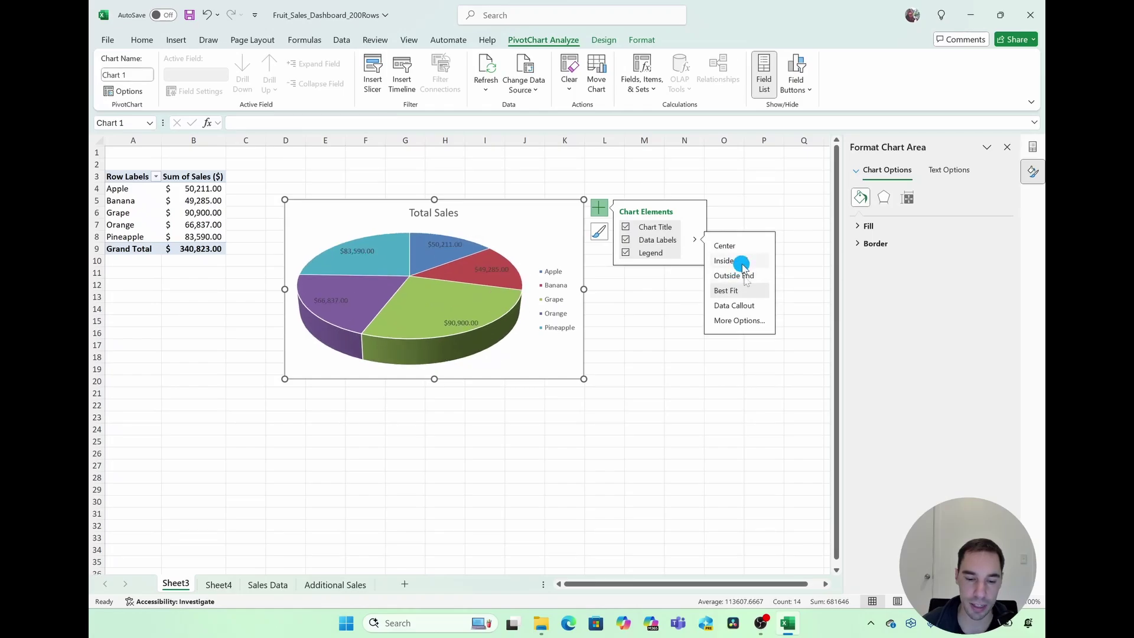
click(747, 278)
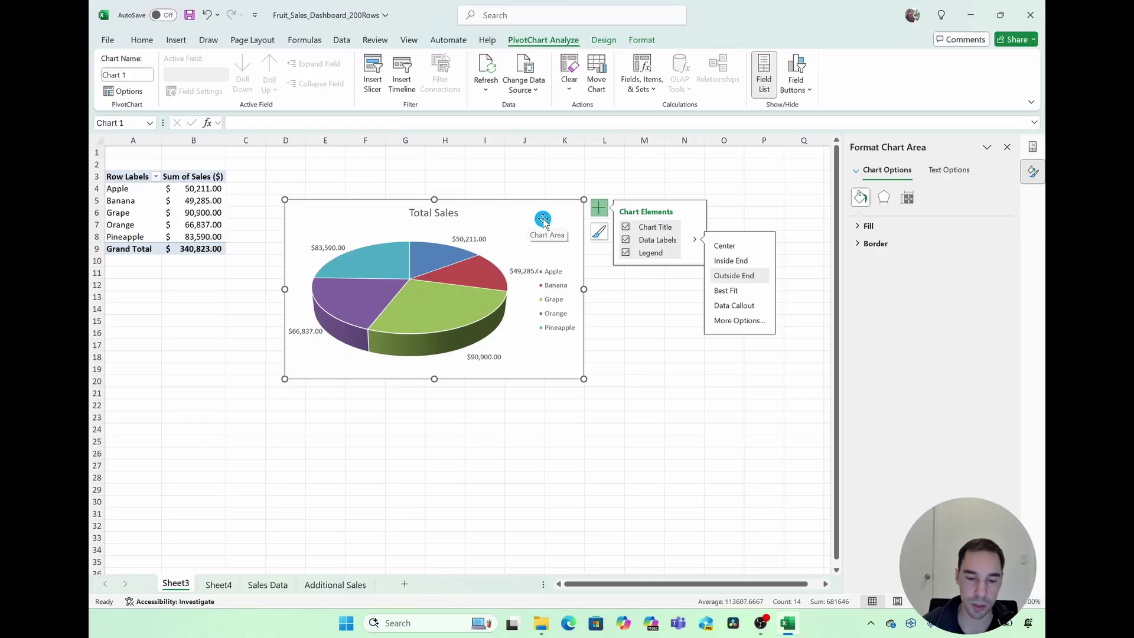
Step: Enlarge the pie chart, then switch to the Sales Data sheet
drag(584, 378, 734, 471)
drag(622, 218, 619, 196)
click(590, 208)
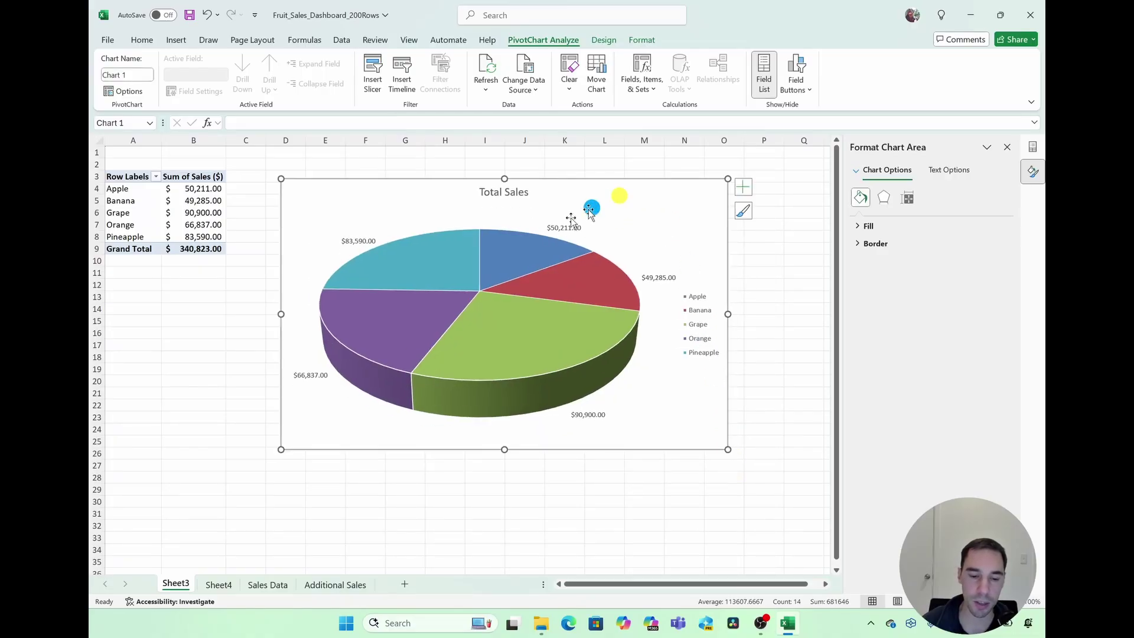
click(518, 257)
click(409, 314)
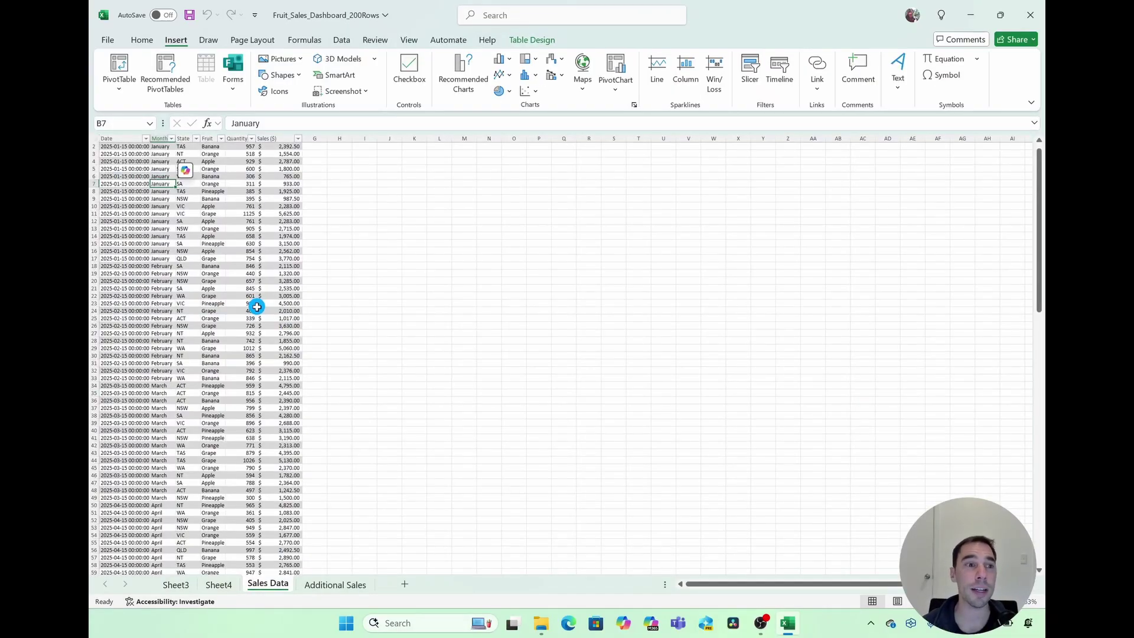
Step: Create a PivotTable from the sales table on a new sheet summing Sales ($) by Month
click(159, 182)
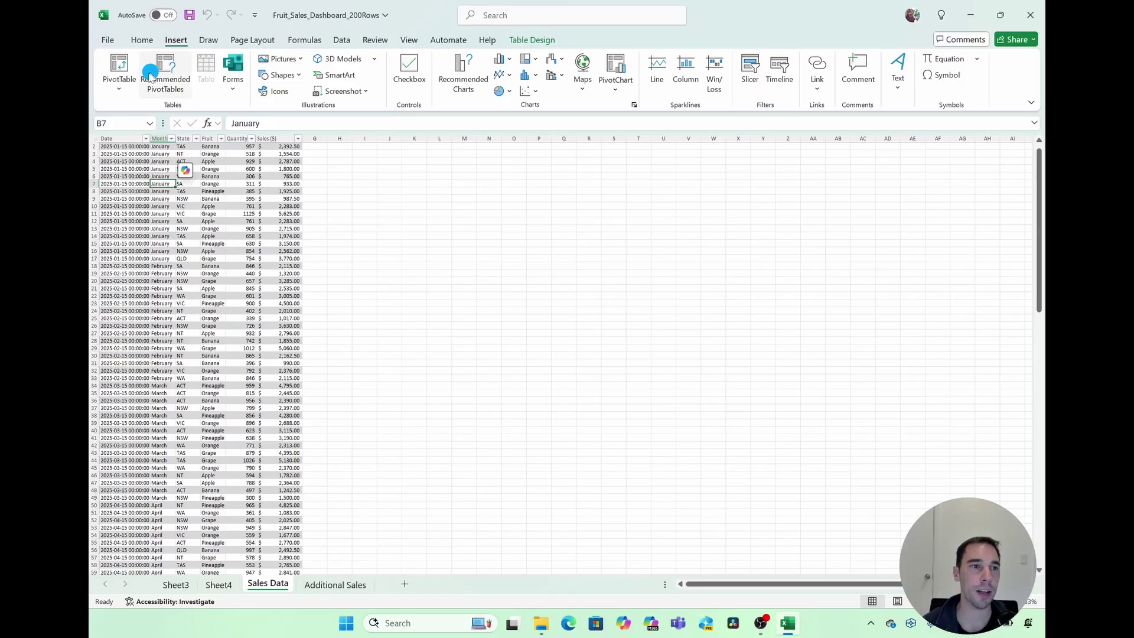
click(120, 90)
click(157, 111)
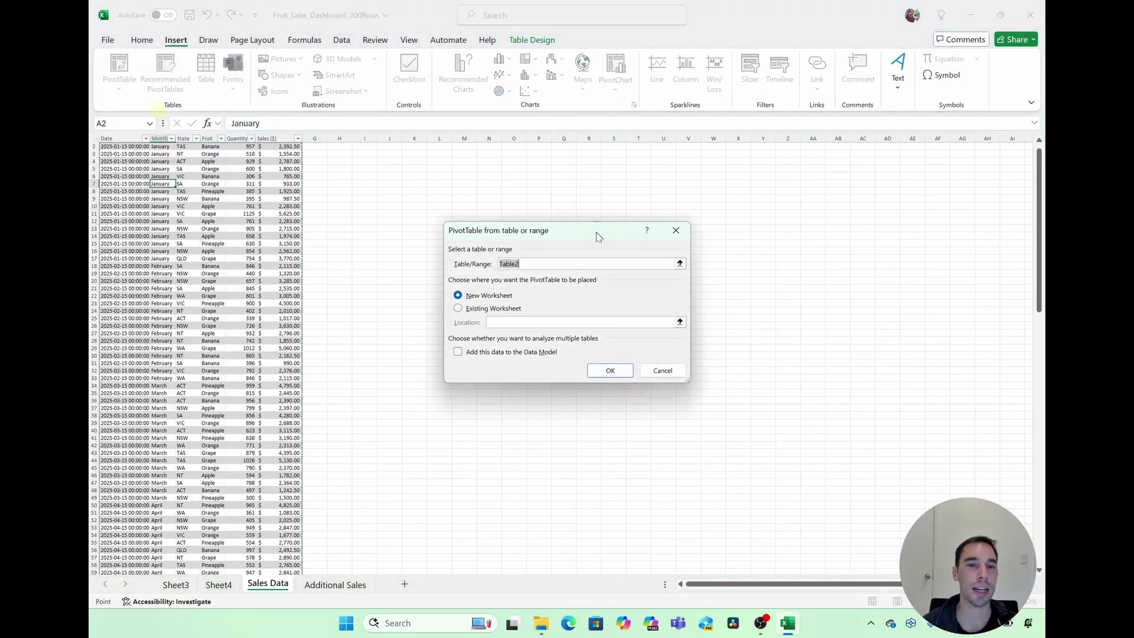
click(610, 371)
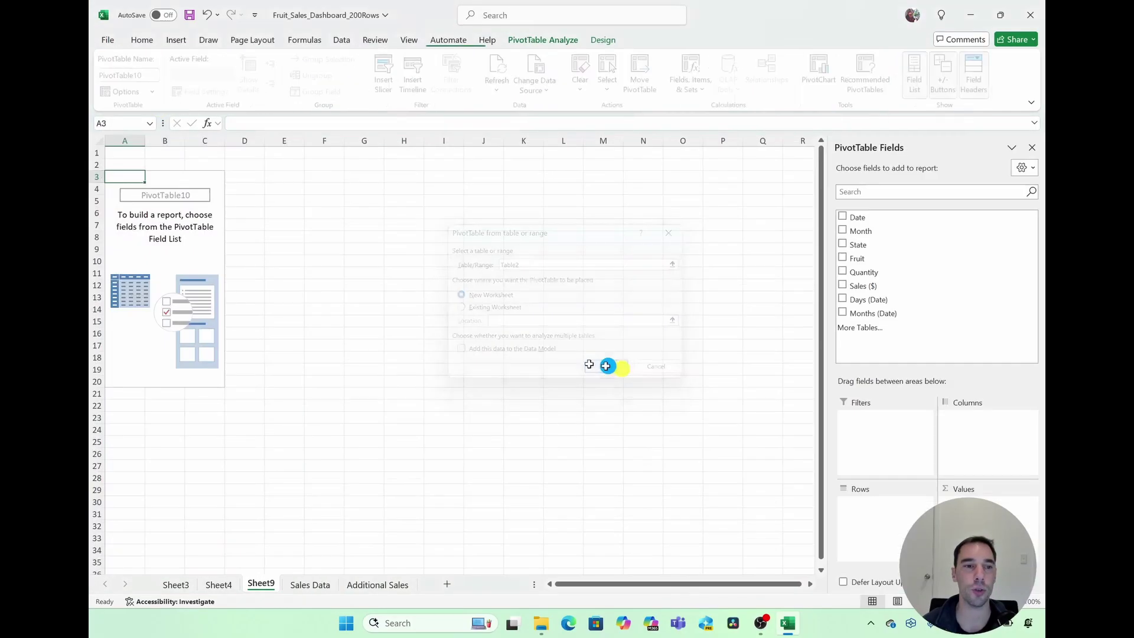
click(843, 286)
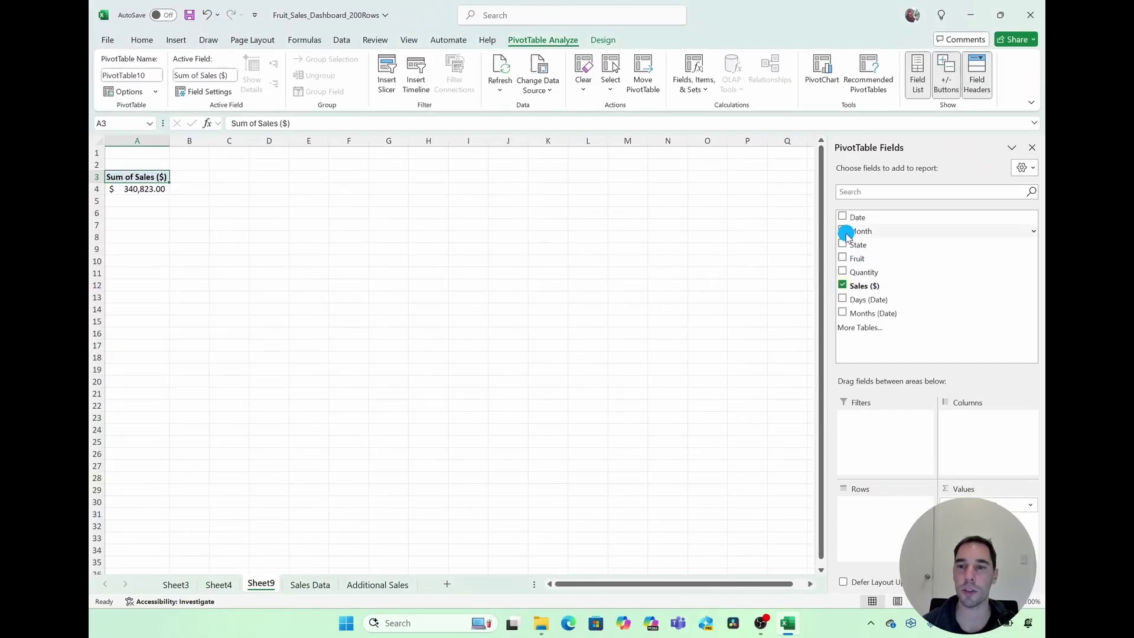
click(843, 232)
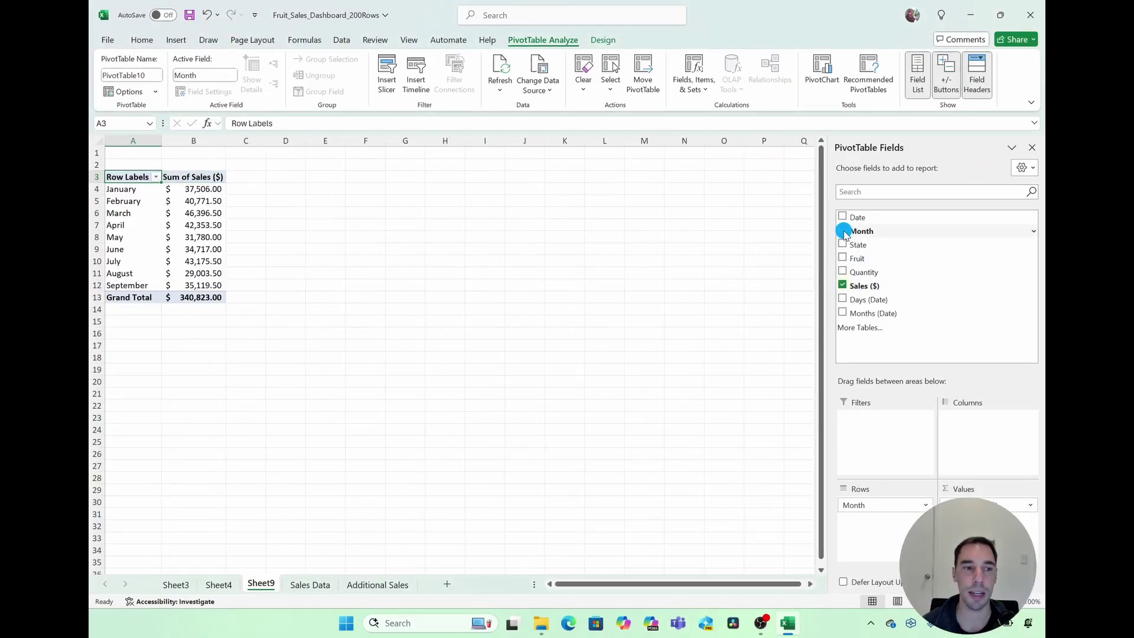
drag(142, 178, 218, 297)
Step: Insert a 2-D line chart of the pivot table's monthly sales and move it beside the table
click(176, 40)
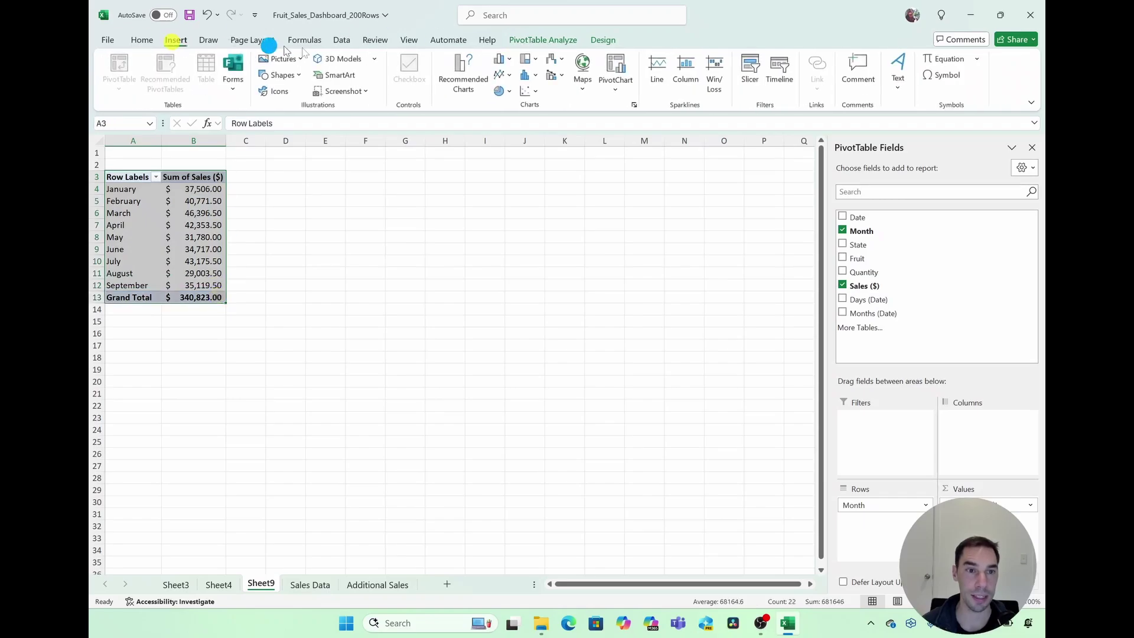
click(499, 74)
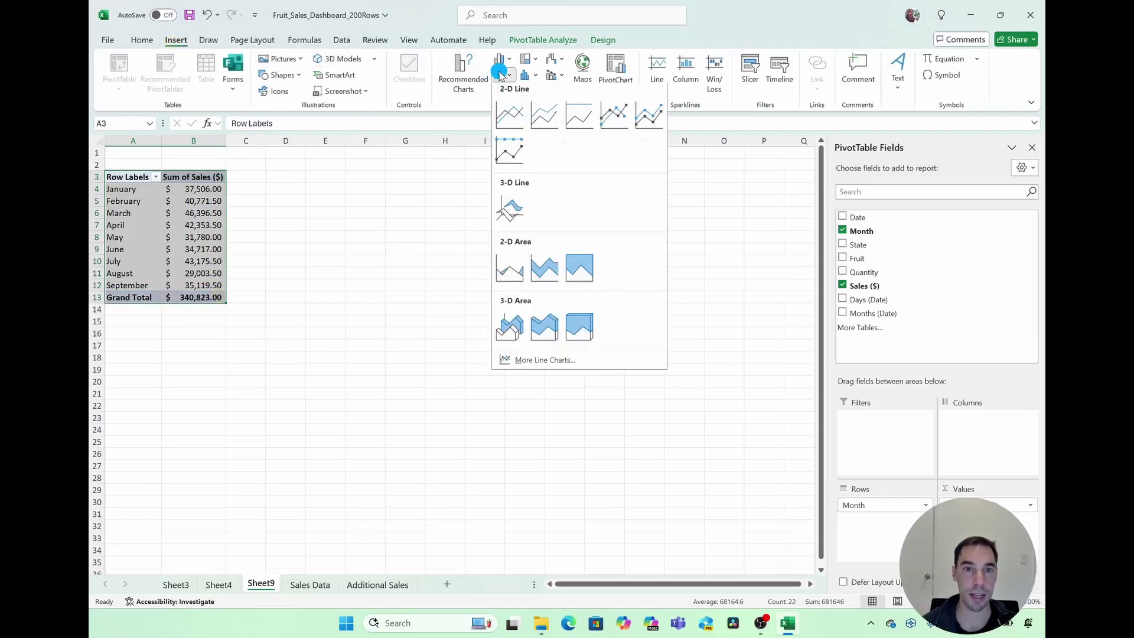
click(509, 119)
drag(493, 281, 483, 201)
Step: Hide all field buttons on the line chart and retitle it 'Sales by Month'
right_click(324, 358)
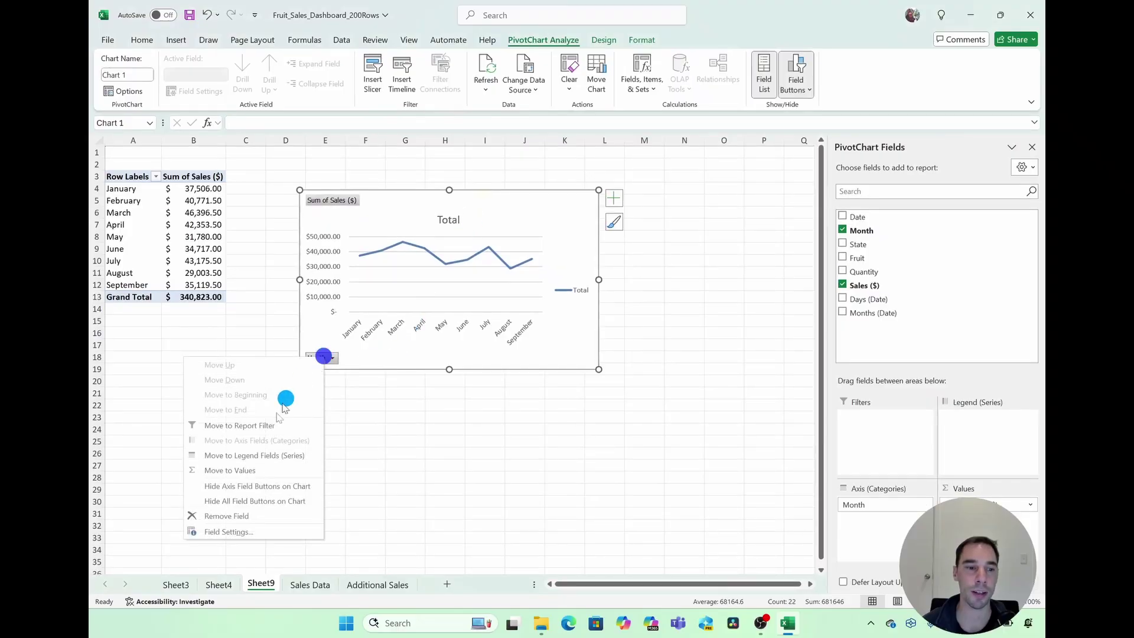
click(291, 502)
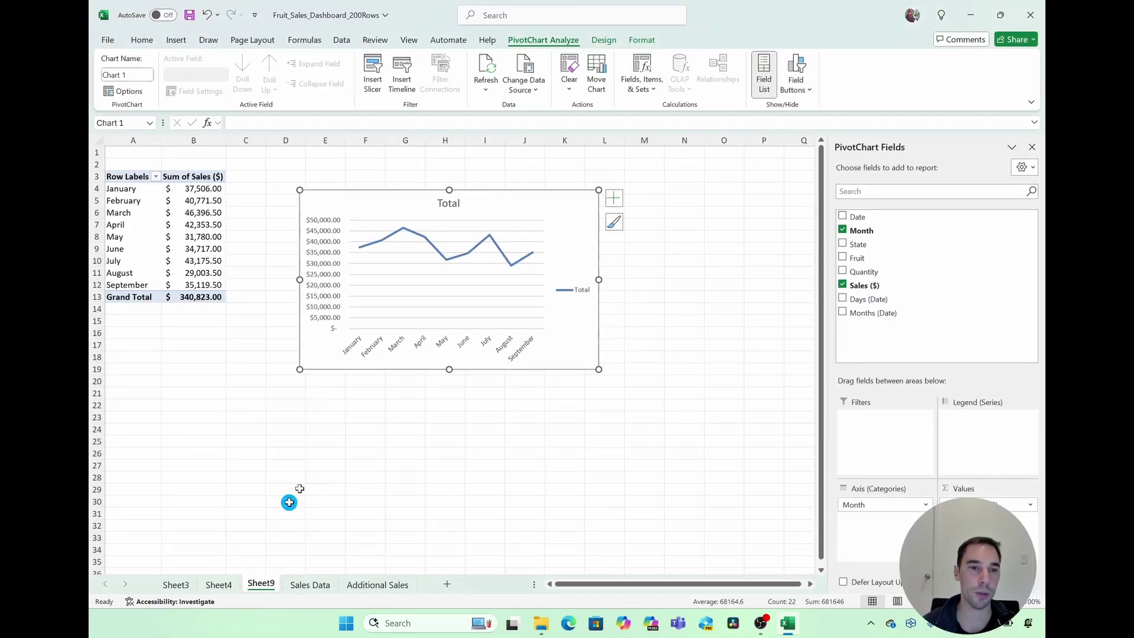
double_click(450, 204)
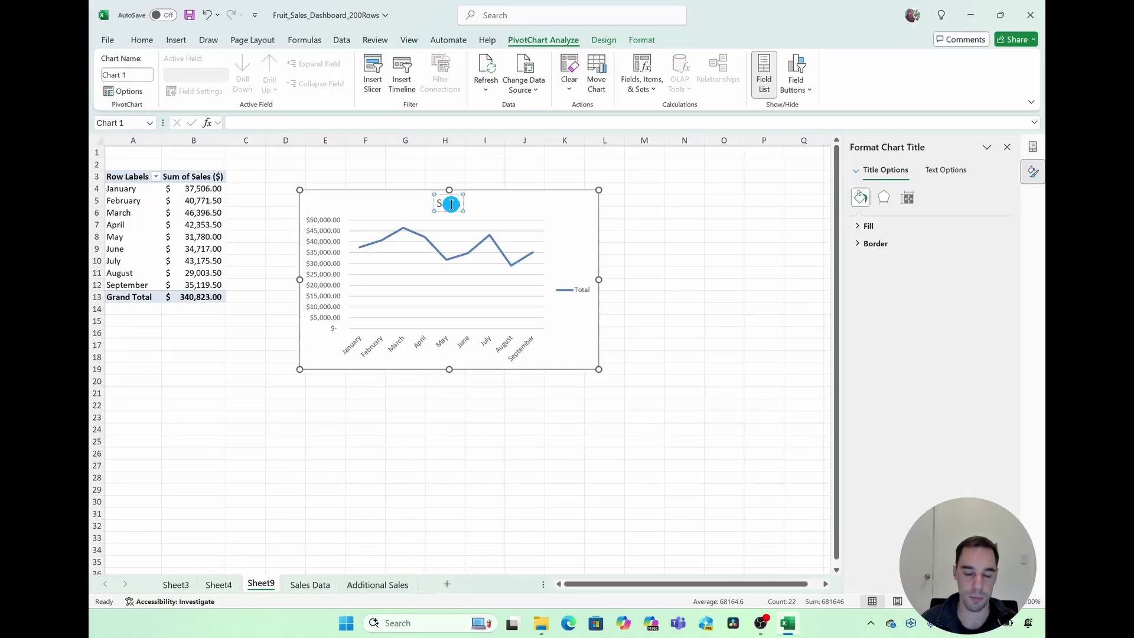
text(Sales by Month)
click(310, 585)
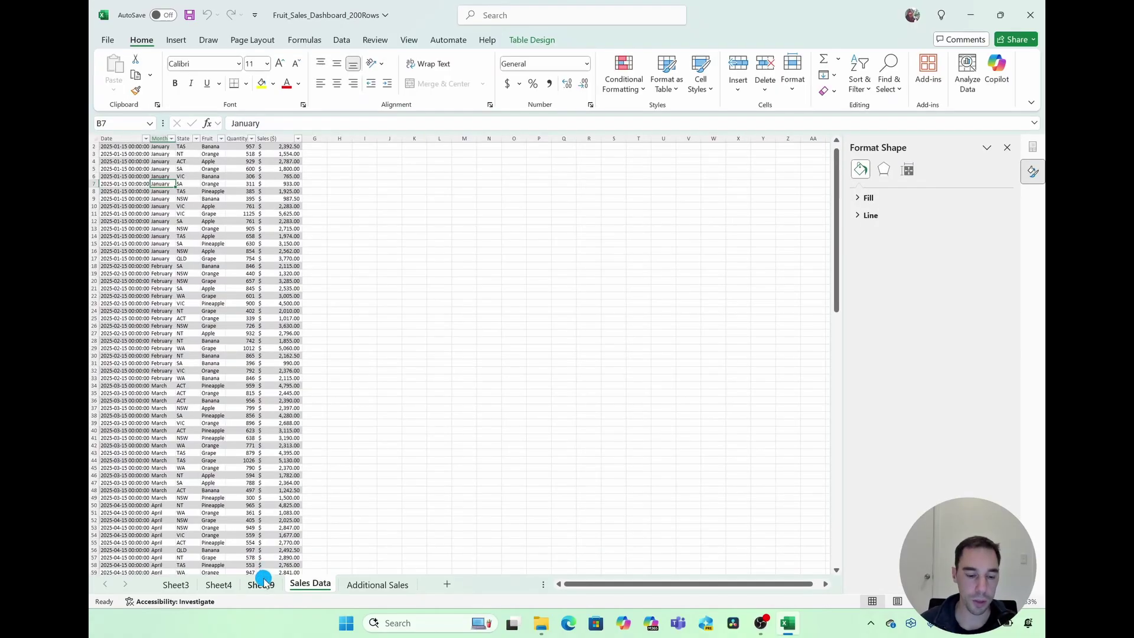
Step: Look through the Sales Data, chart and Sheet3 tabs, ending back on Sales Data
click(261, 584)
click(228, 585)
click(183, 584)
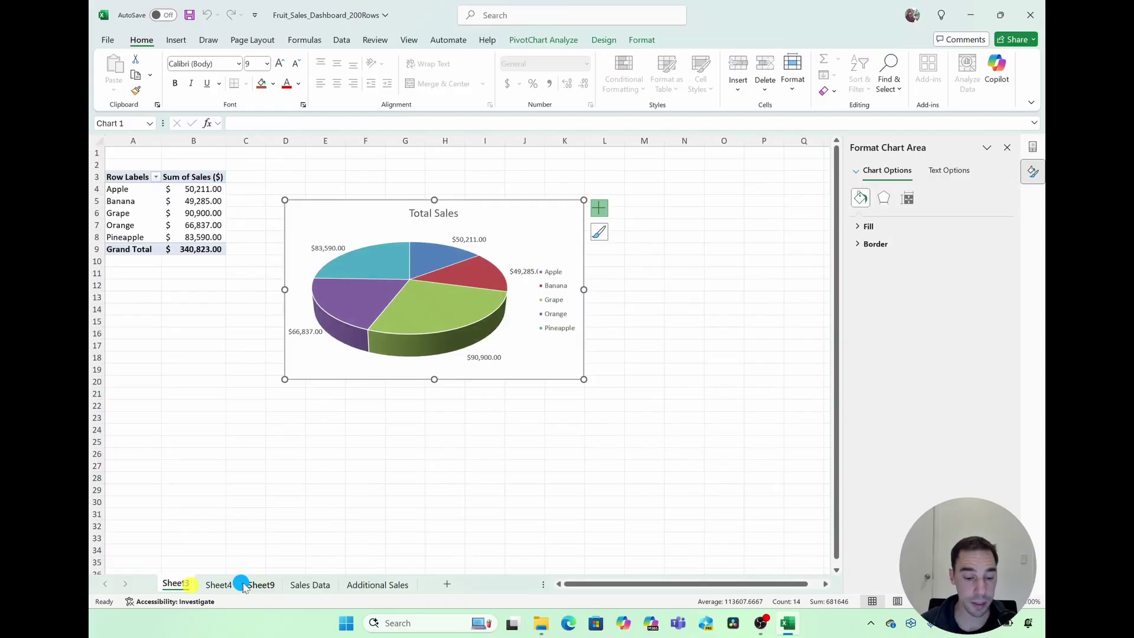
click(308, 585)
Step: Add a new worksheet, move it to the front, and begin renaming it to Fruit Sales Dashboard
click(449, 584)
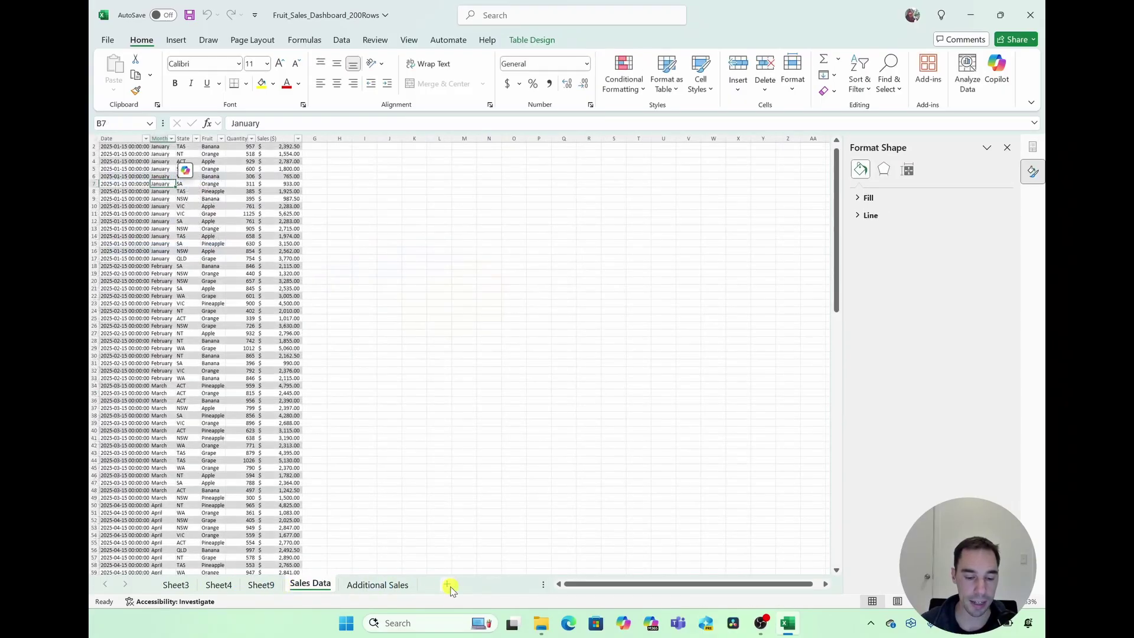
drag(361, 584, 167, 584)
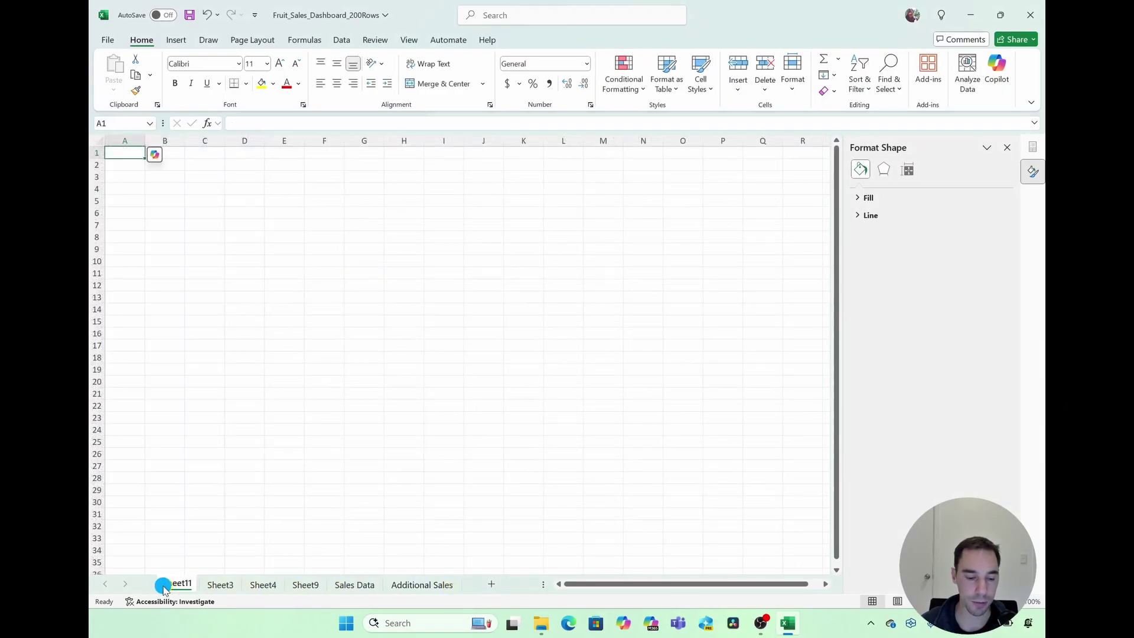
right_click(186, 584)
click(222, 425)
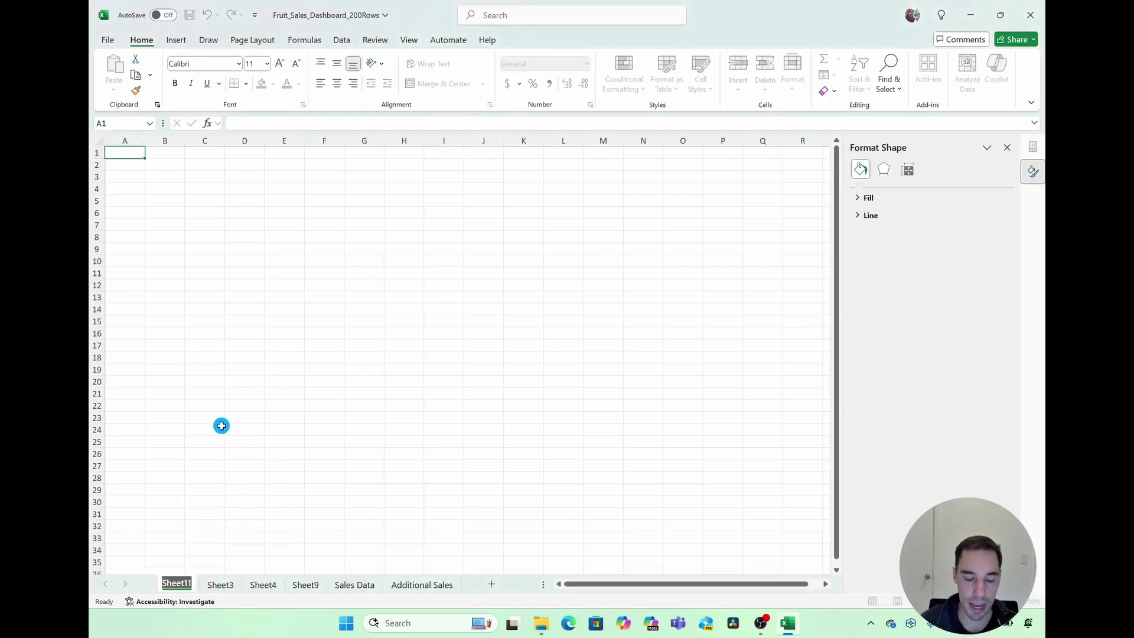
text(Fruit Dash)
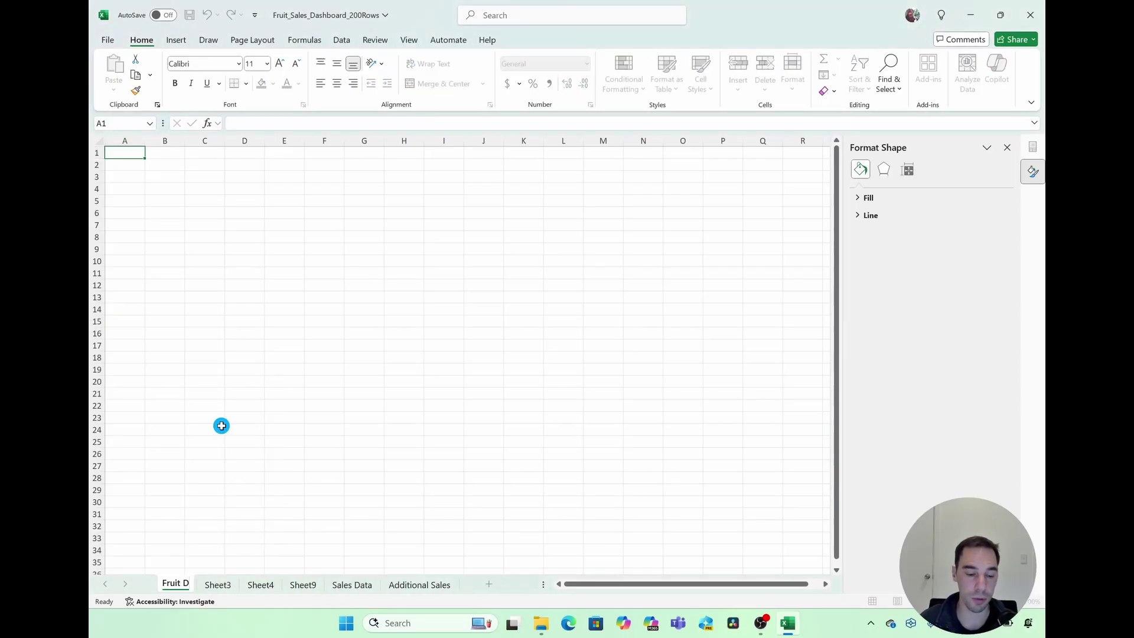
key(BackSpace)
key(BackSpace)
key(BackSpace)
key(BackSpace)
key(BackSpace)
Step: Finish the name 'Fruit Sales Dashboard' and paste the Total Sales pie chart at its top-left
text(Sales Dashboard)
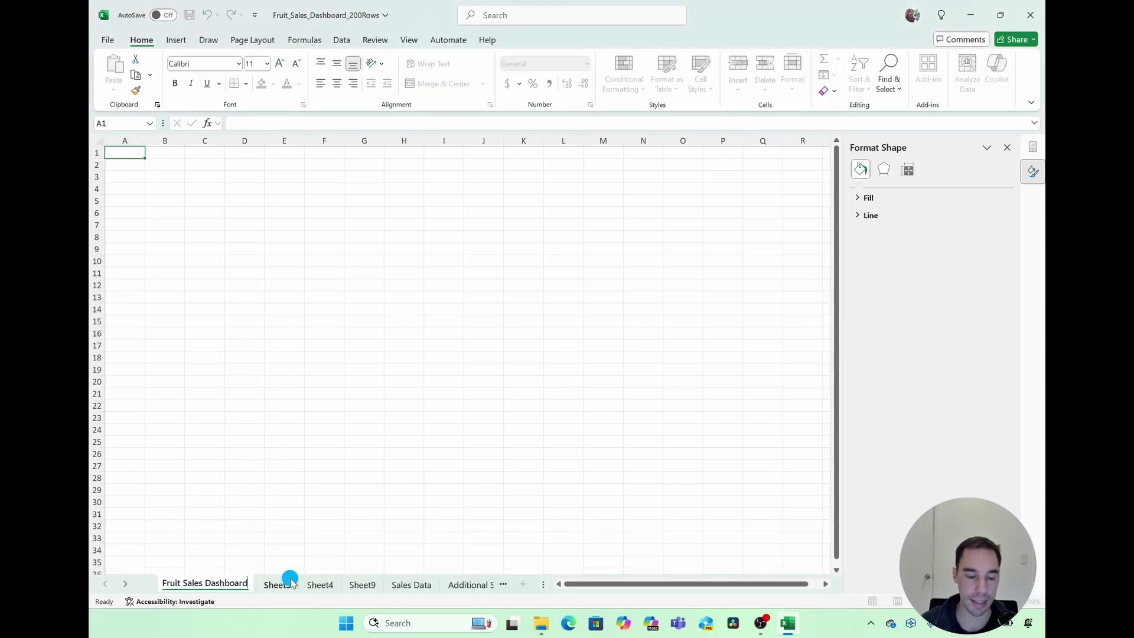
click(289, 583)
click(258, 211)
click(321, 210)
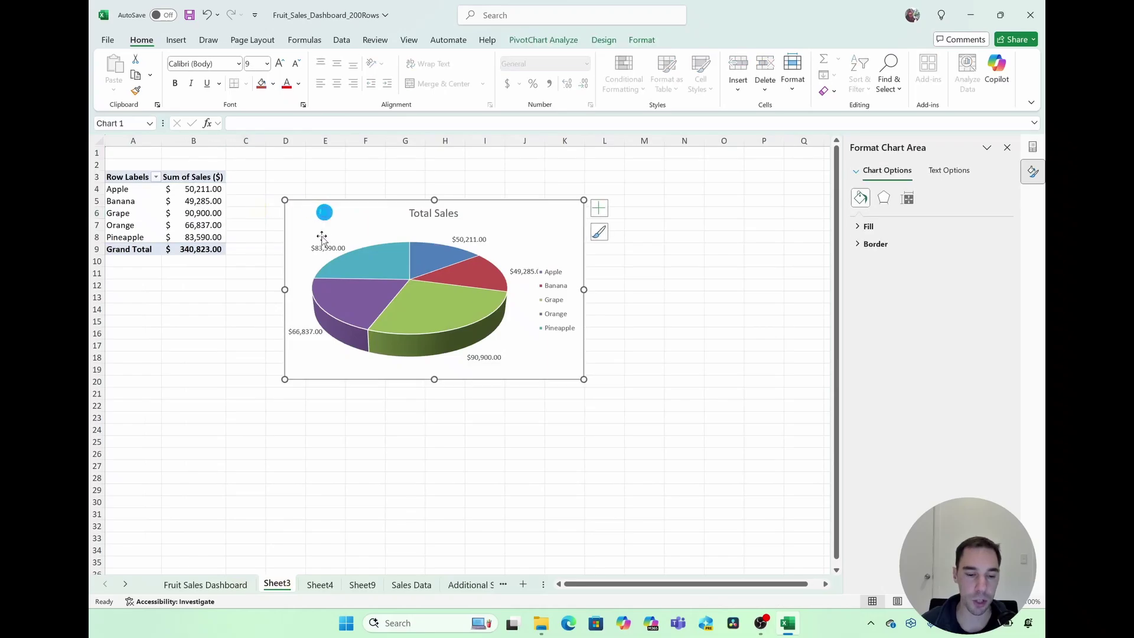
key(ctrl+c)
click(225, 585)
click(250, 391)
key(ctrl+v)
drag(306, 415, 222, 199)
Step: Copy the stacked column chart from Sheet4 onto the dashboard, right of the pie chart
click(275, 583)
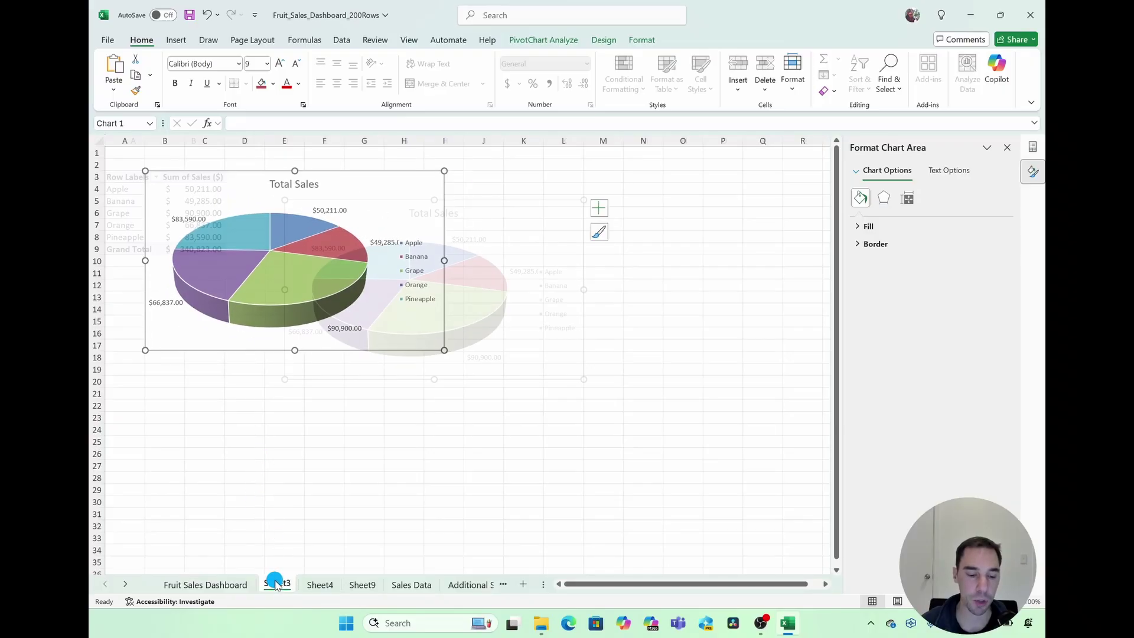
click(324, 585)
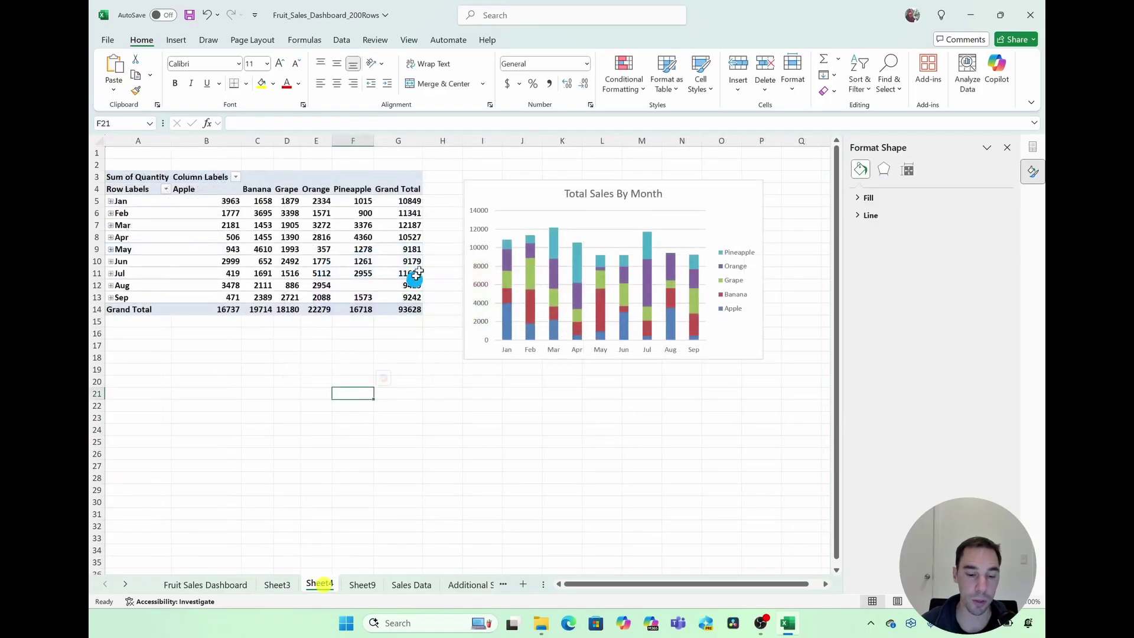
click(488, 185)
click(206, 585)
click(319, 585)
right_click(489, 180)
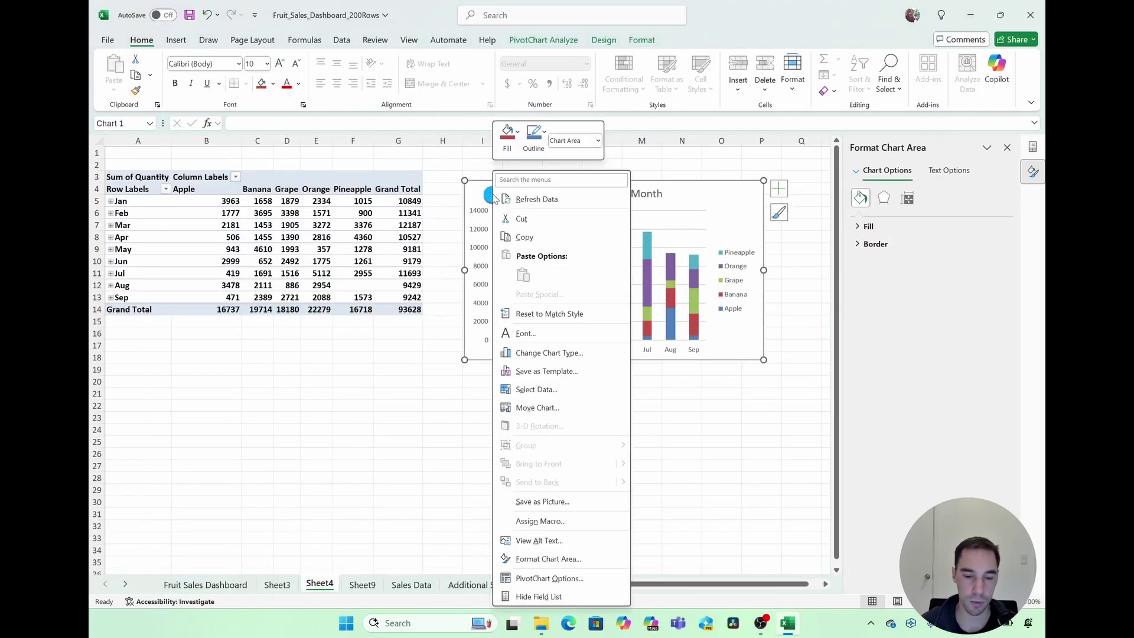
click(536, 239)
click(206, 585)
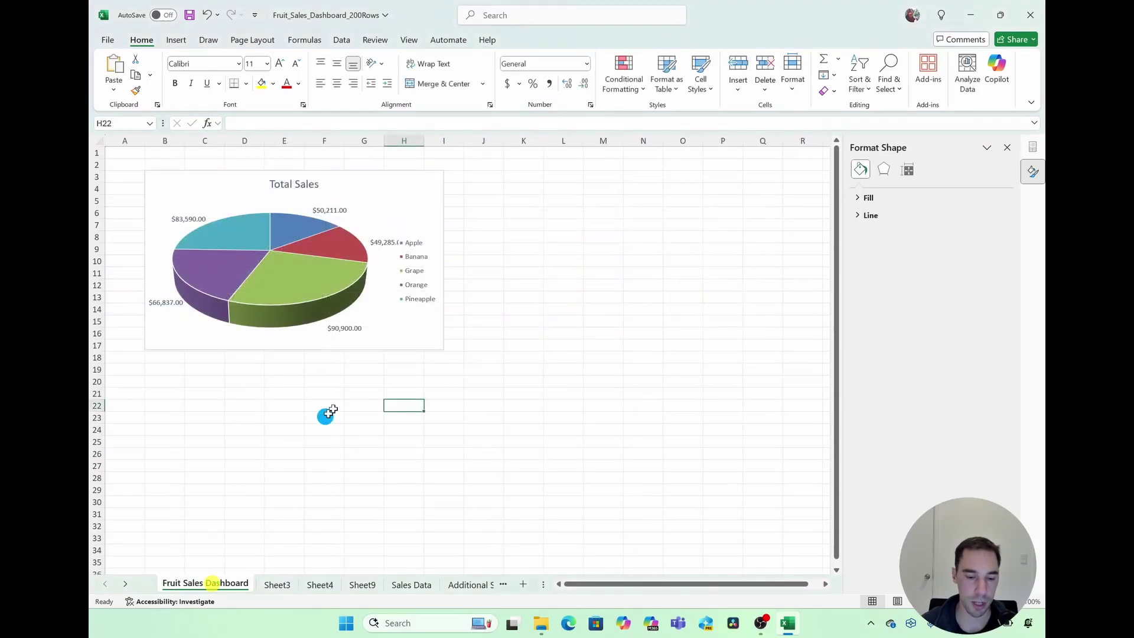
click(334, 406)
key(ctrl+v)
drag(378, 425, 519, 261)
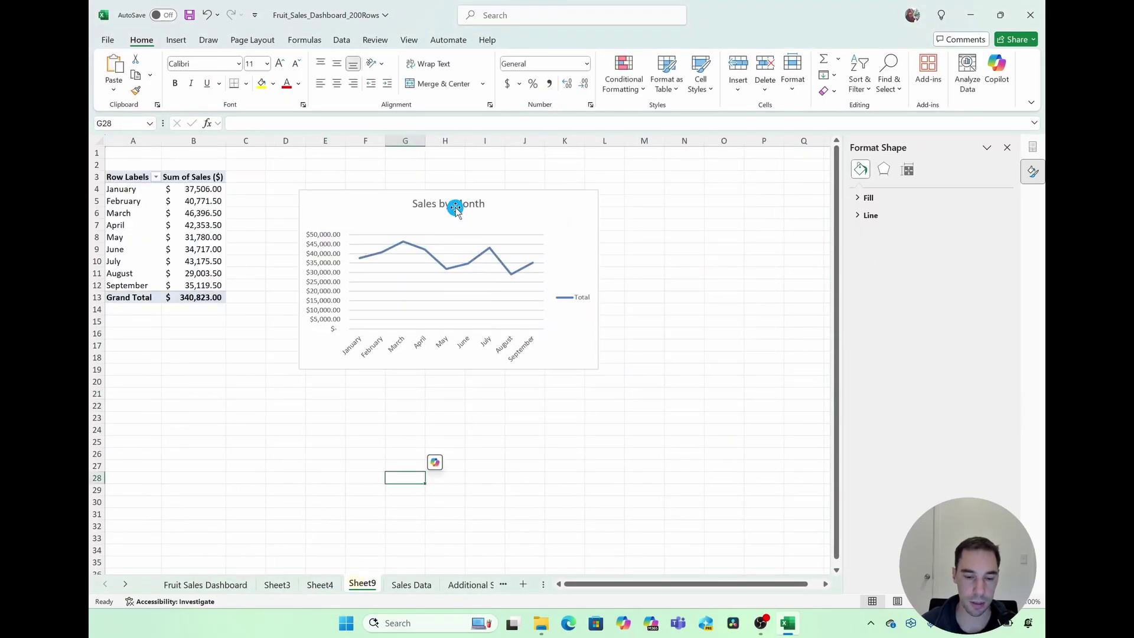
Step: Copy the Sales by Month line chart onto the dashboard below the column chart
click(455, 208)
click(499, 211)
right_click(500, 211)
click(541, 229)
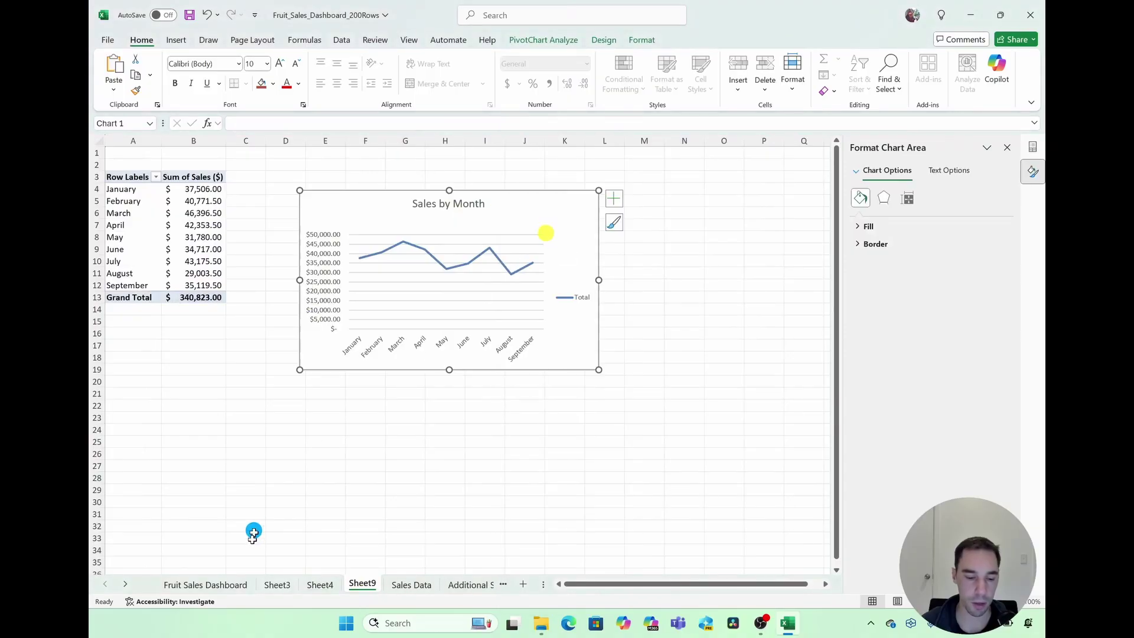
click(228, 584)
key(ctrl+v)
drag(380, 435, 539, 385)
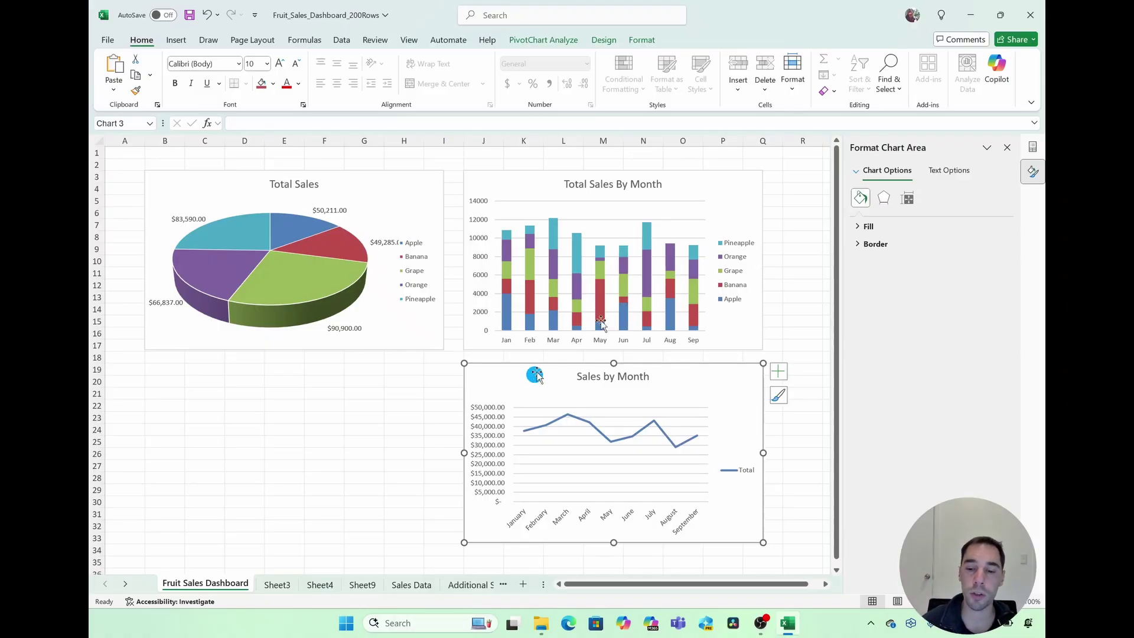
Step: Insert a Date timeline for the Total Sales By Month chart
click(1032, 147)
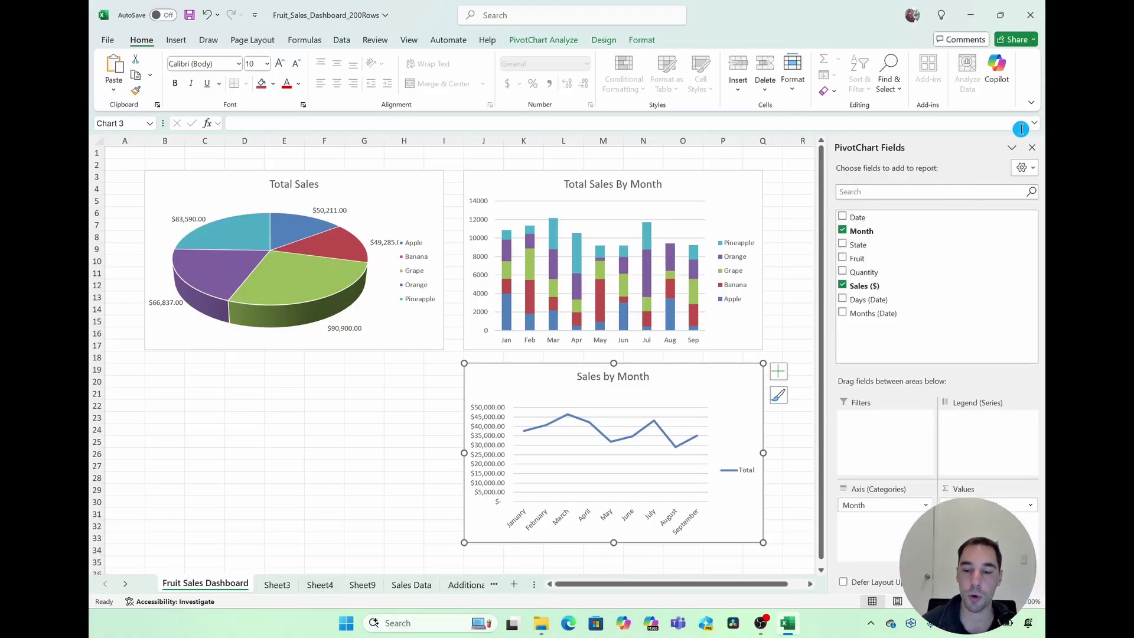
click(1031, 147)
mouse_move(536, 267)
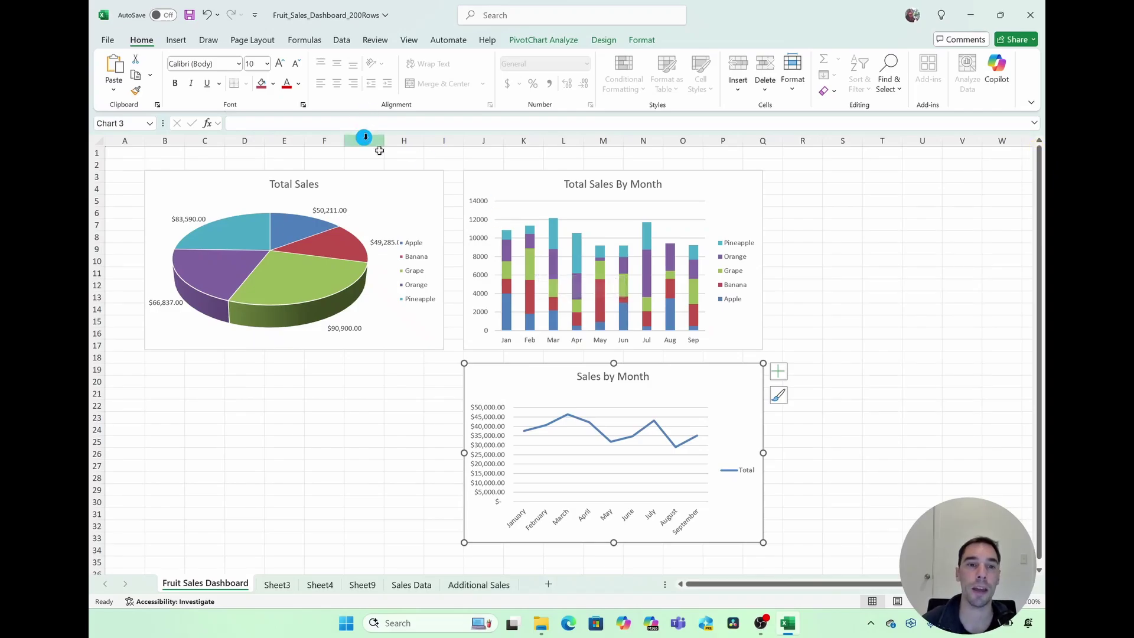
click(417, 180)
click(525, 181)
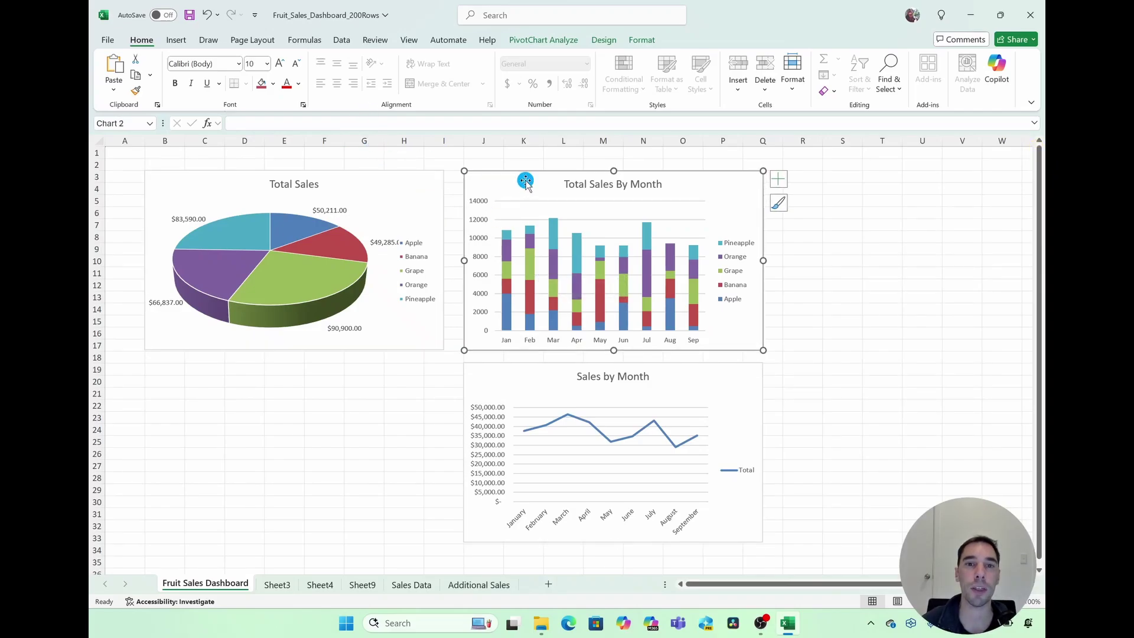
click(539, 41)
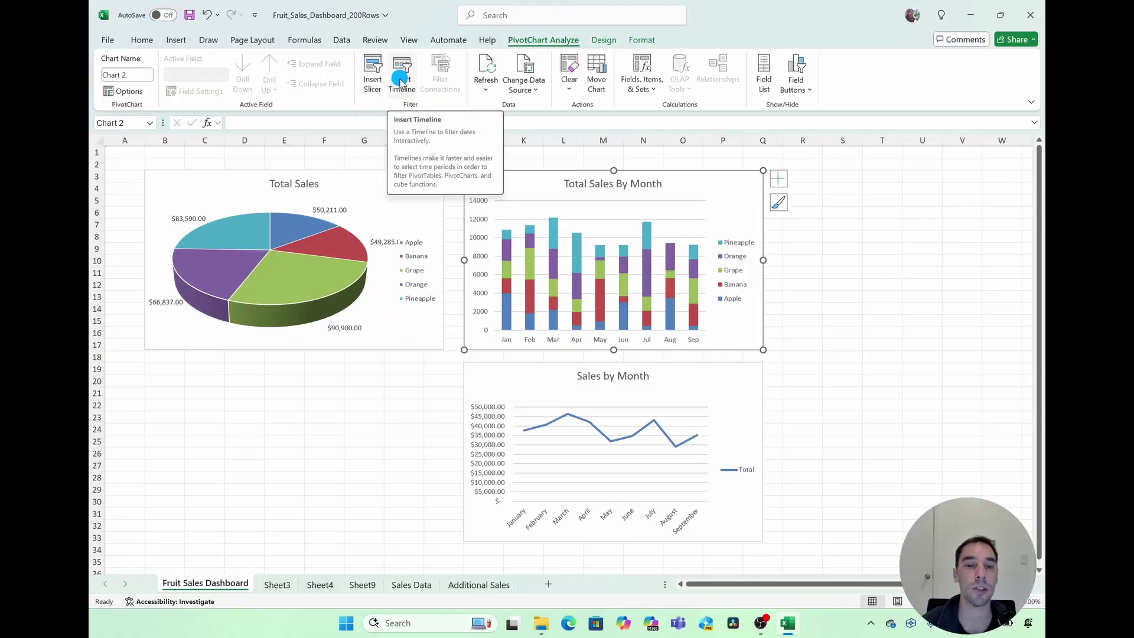
click(401, 80)
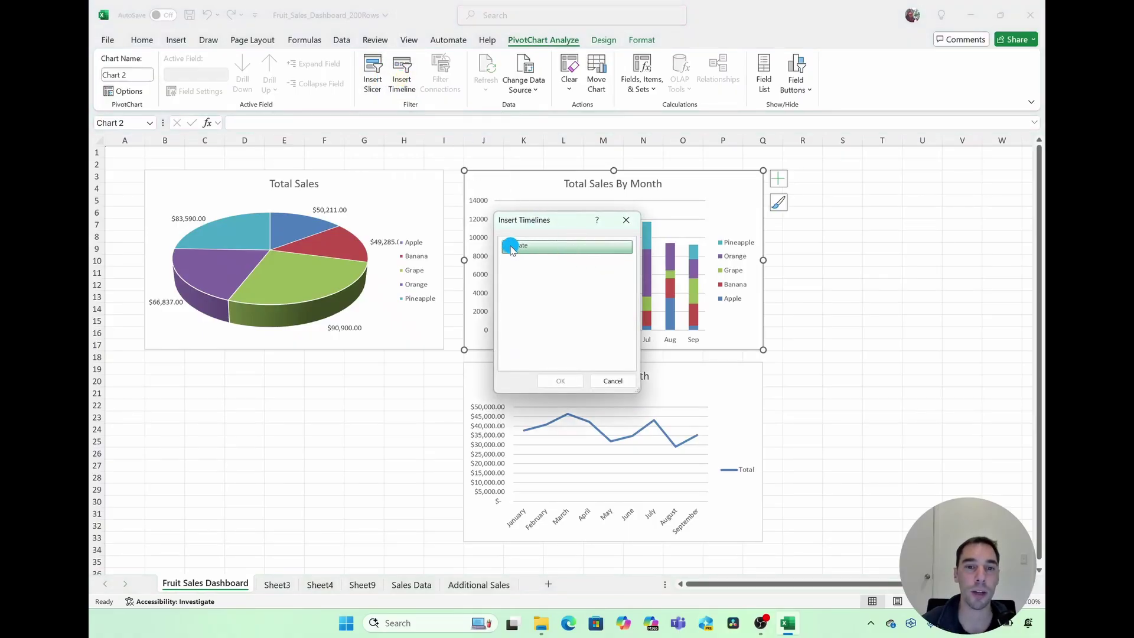
click(511, 247)
click(560, 381)
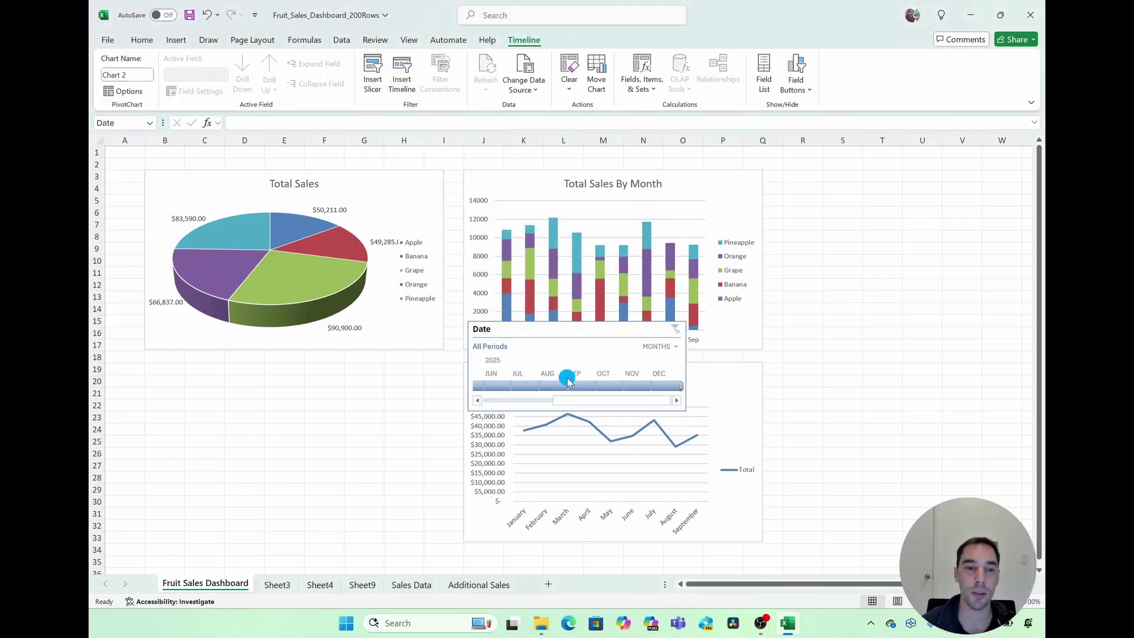
Step: Place the timeline under the pie chart and try month filters, ending on August–September 2025
drag(559, 334, 235, 372)
click(220, 426)
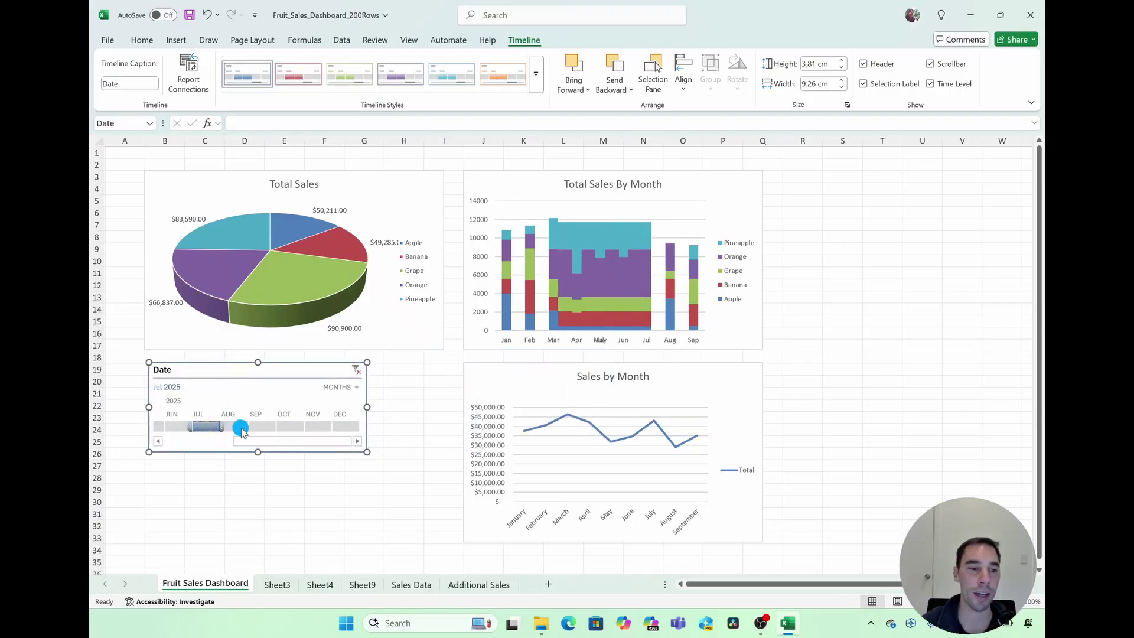
click(257, 426)
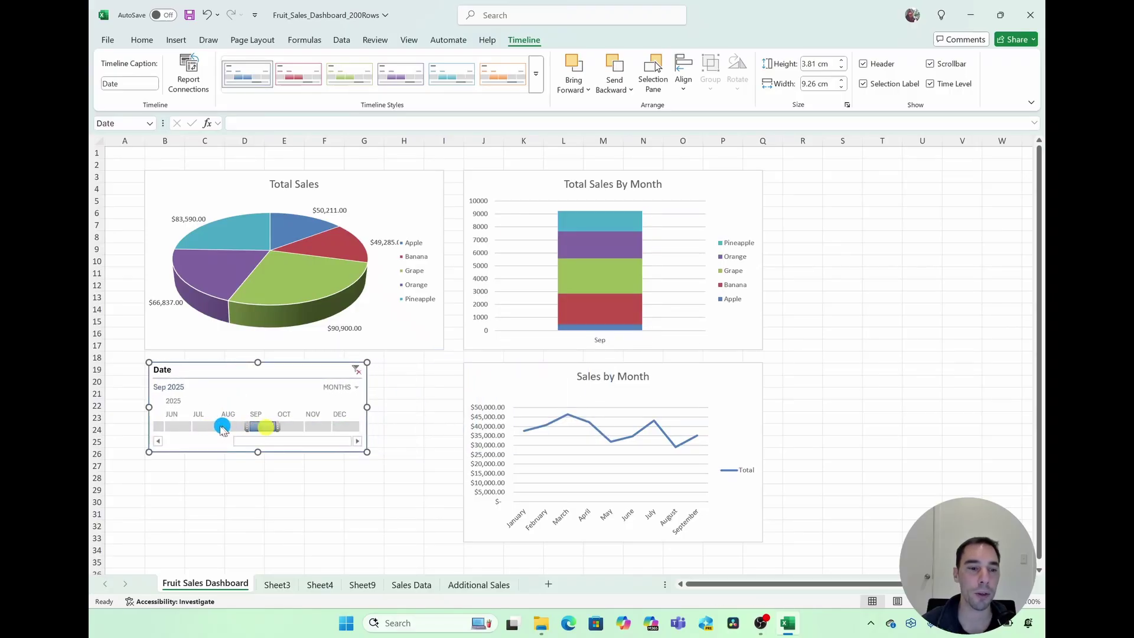
click(210, 427)
click(260, 426)
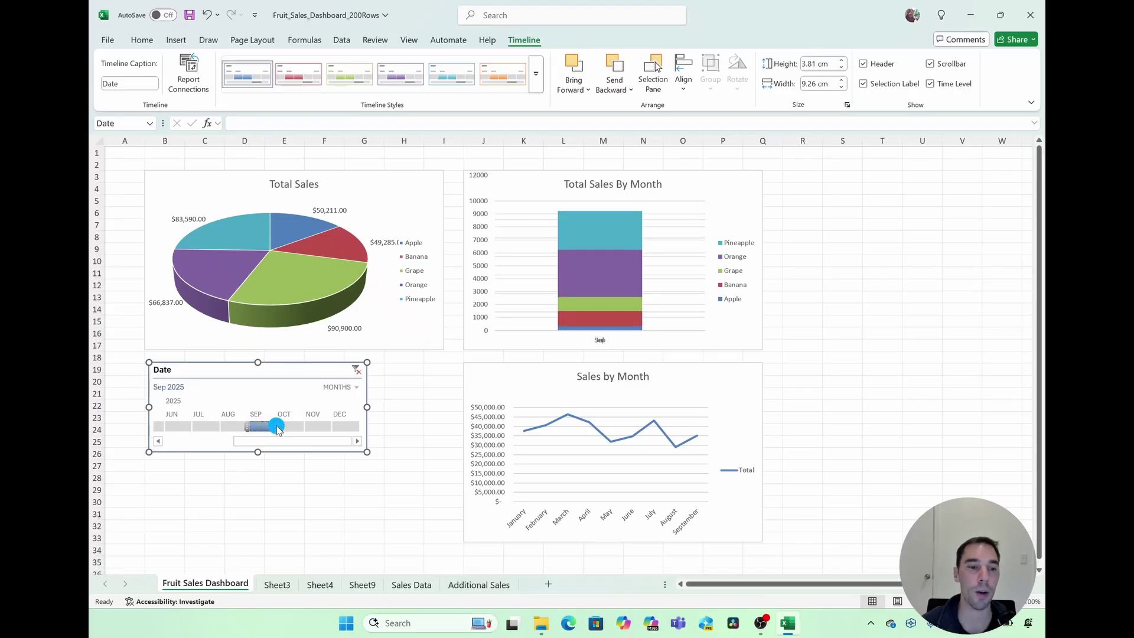
drag(299, 426, 325, 427)
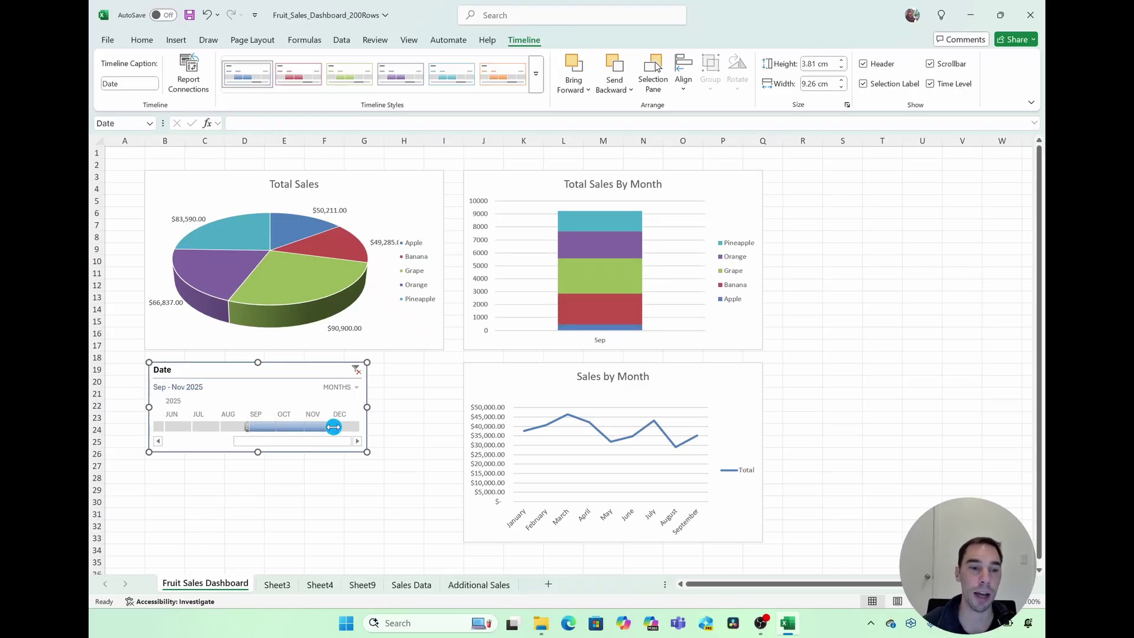
click(357, 370)
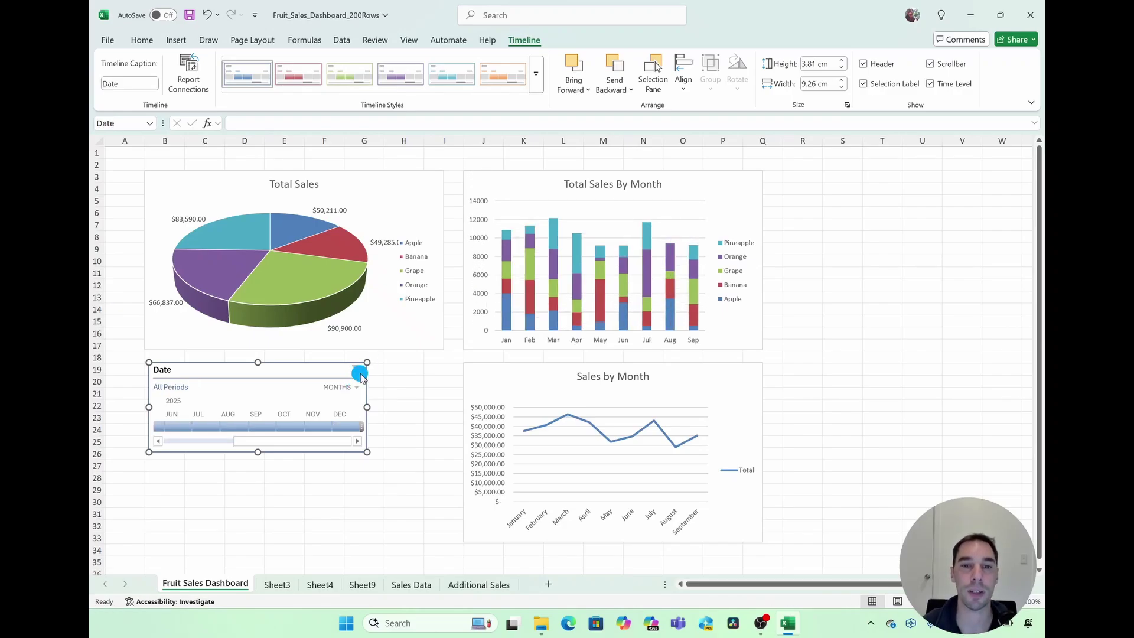
click(313, 426)
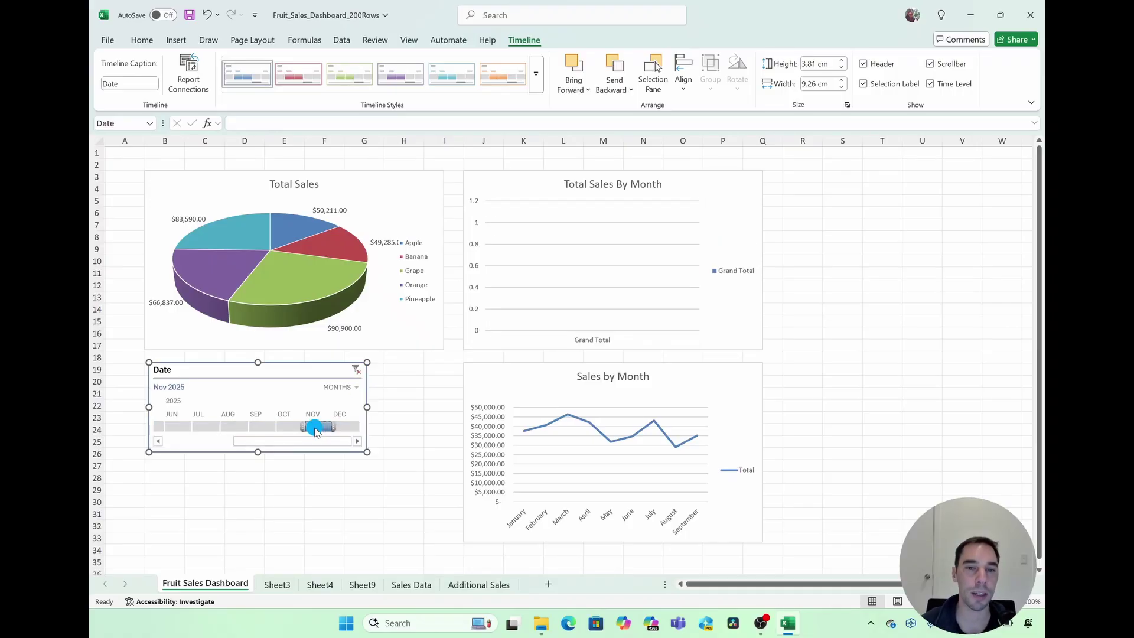
click(287, 427)
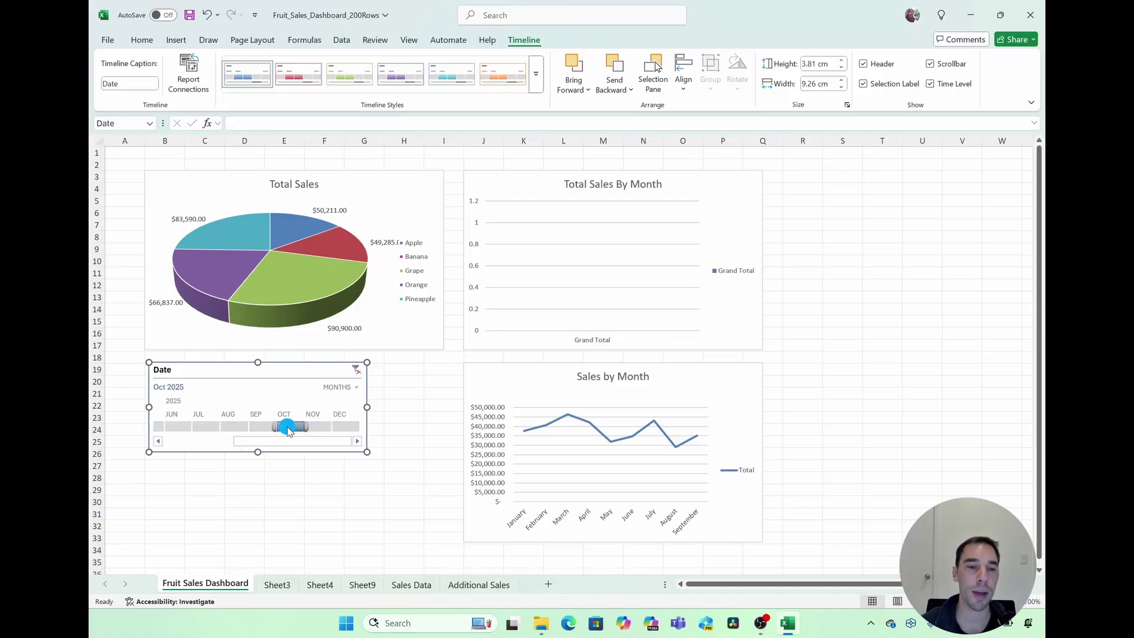
click(358, 371)
click(244, 427)
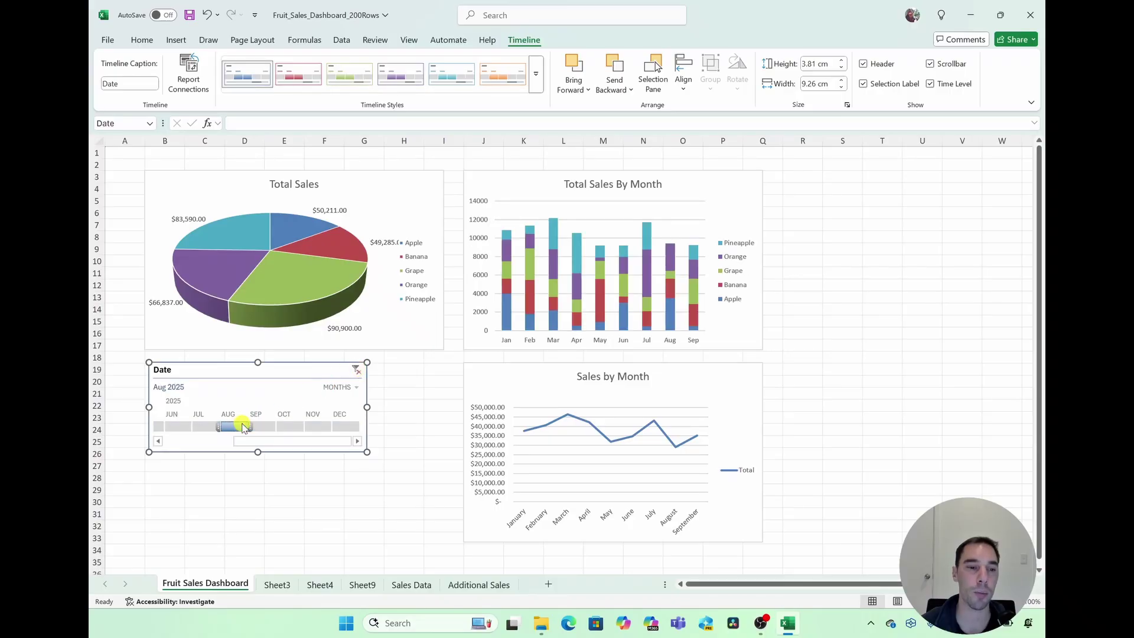
drag(243, 426, 286, 370)
Step: Clear the timeline and connect it to PivotTable2, PivotTable3 and PivotTable10
click(357, 370)
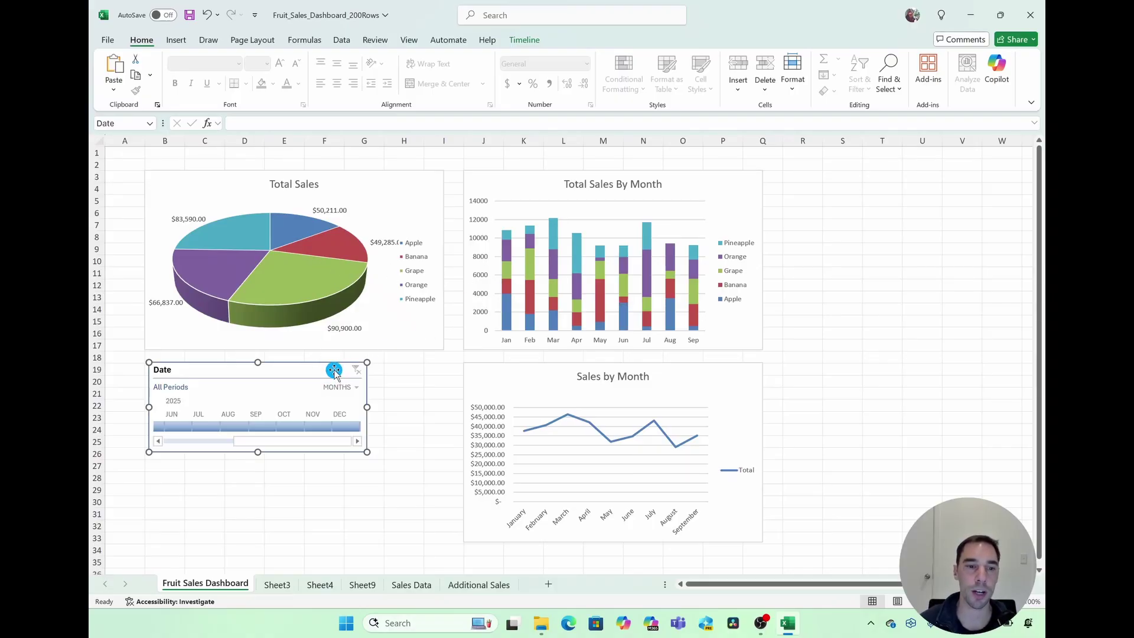
right_click(334, 372)
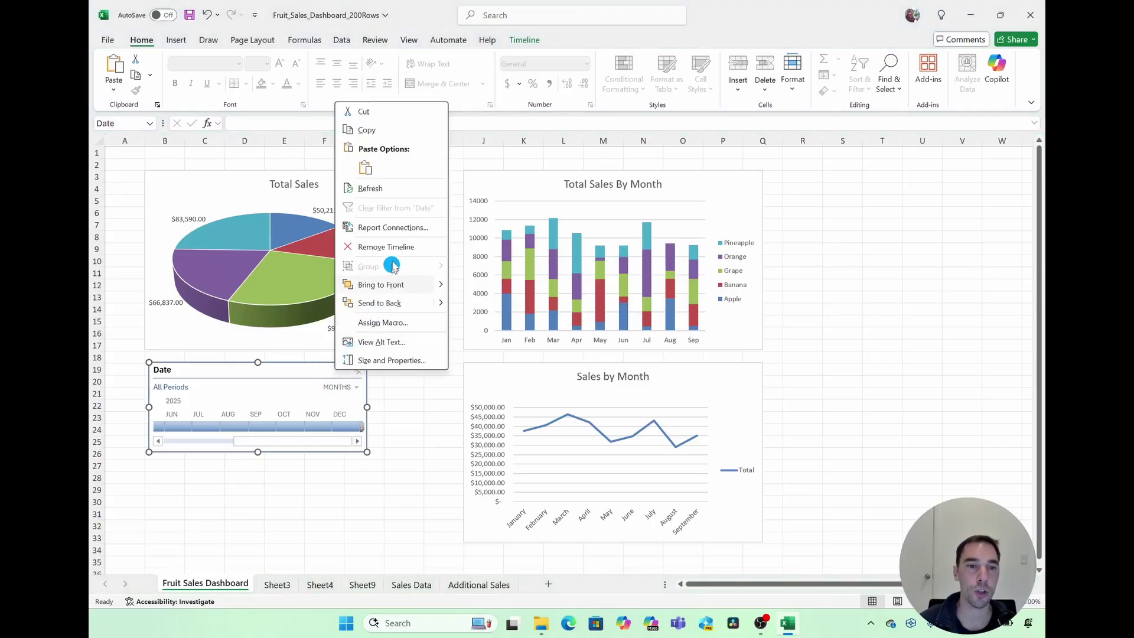
click(424, 231)
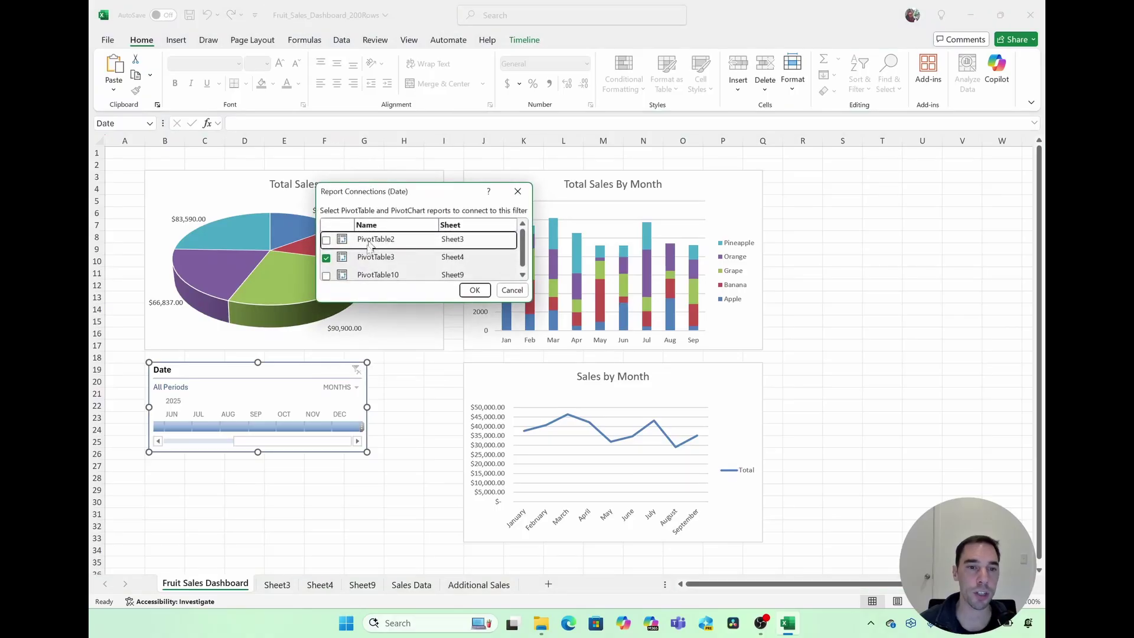
click(326, 240)
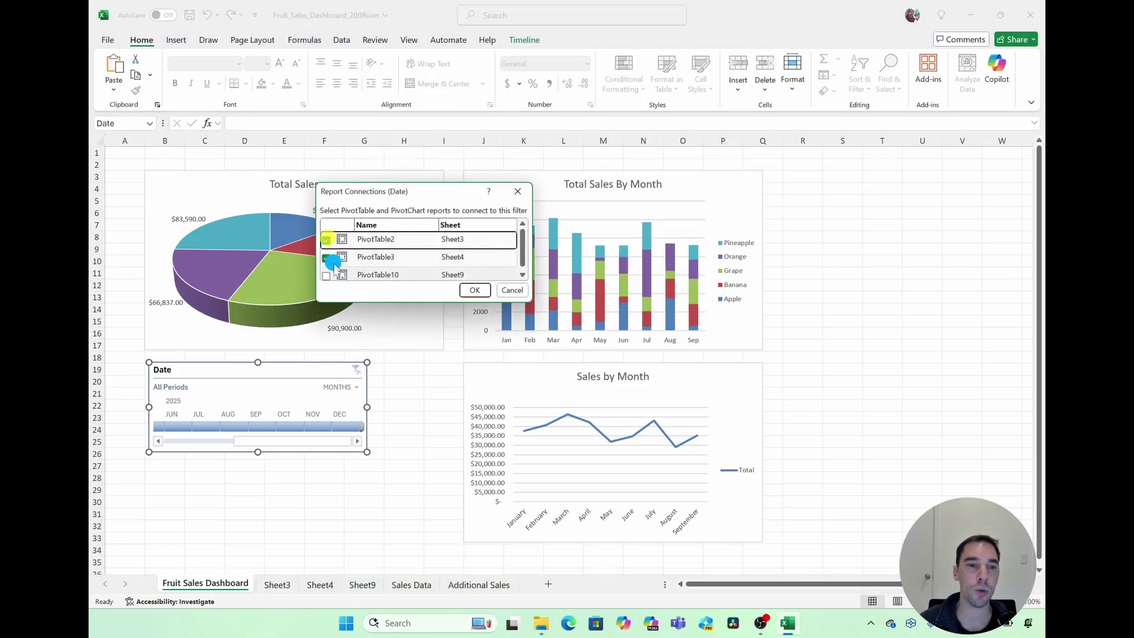
click(326, 275)
click(523, 253)
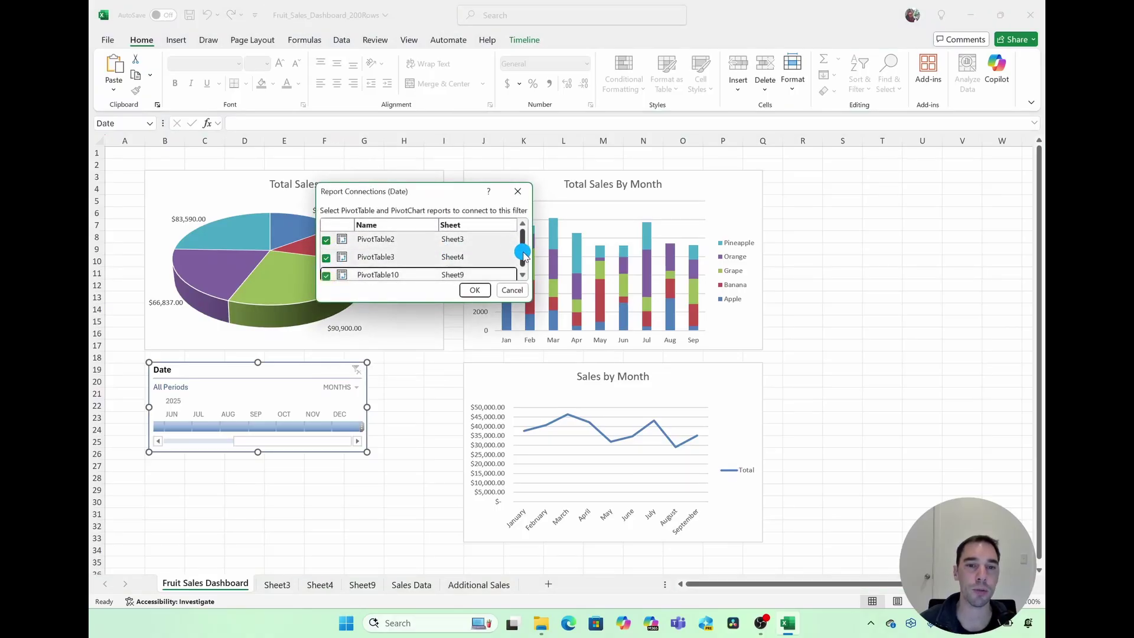
click(474, 290)
Step: Test October through December date ranges on all charts, then clear the timeline to All Periods
click(288, 423)
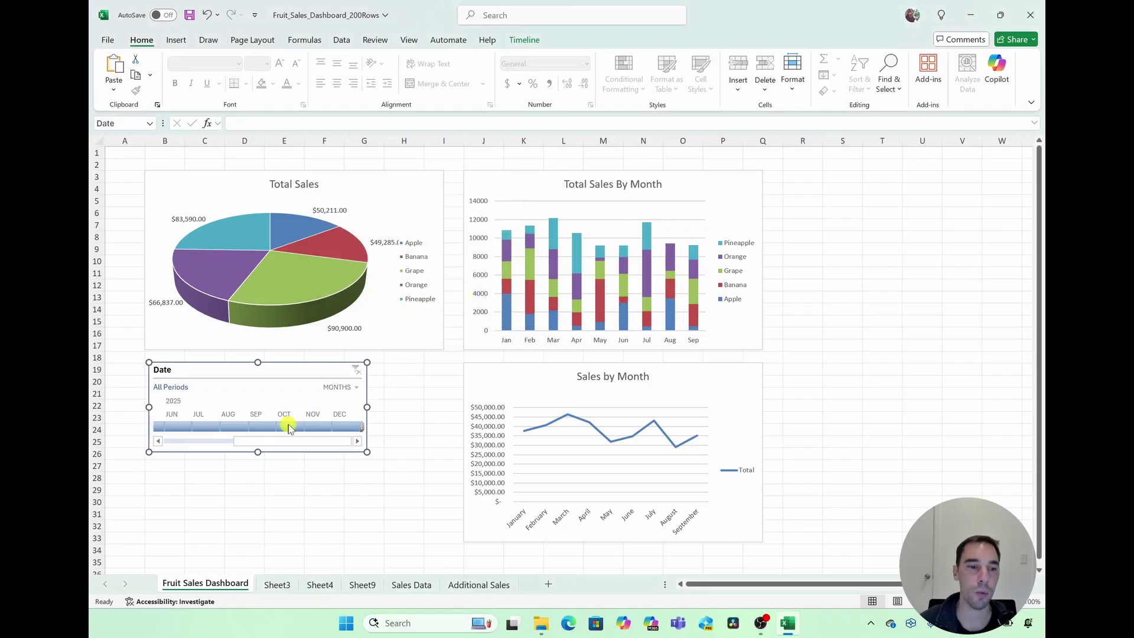
drag(321, 427, 191, 426)
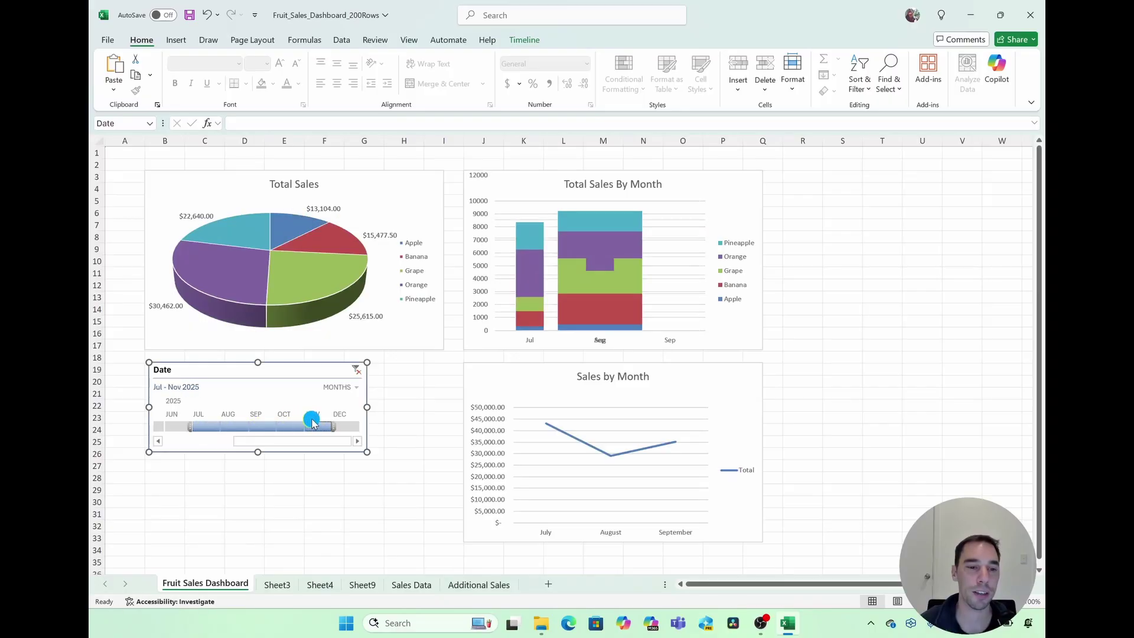
drag(352, 429, 362, 427)
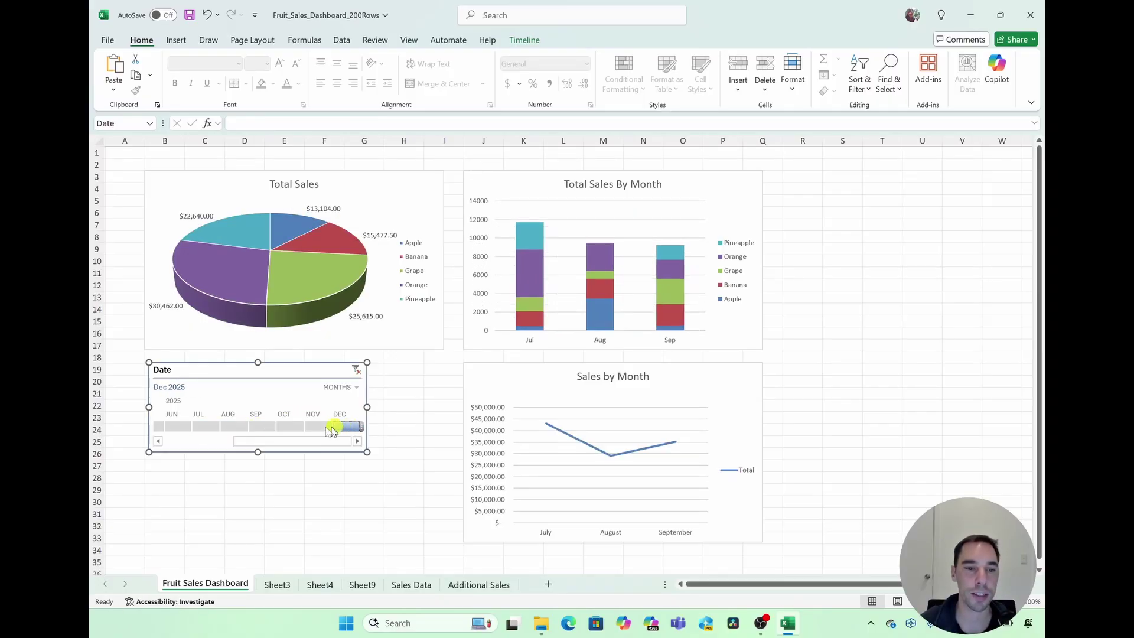
drag(190, 427, 236, 425)
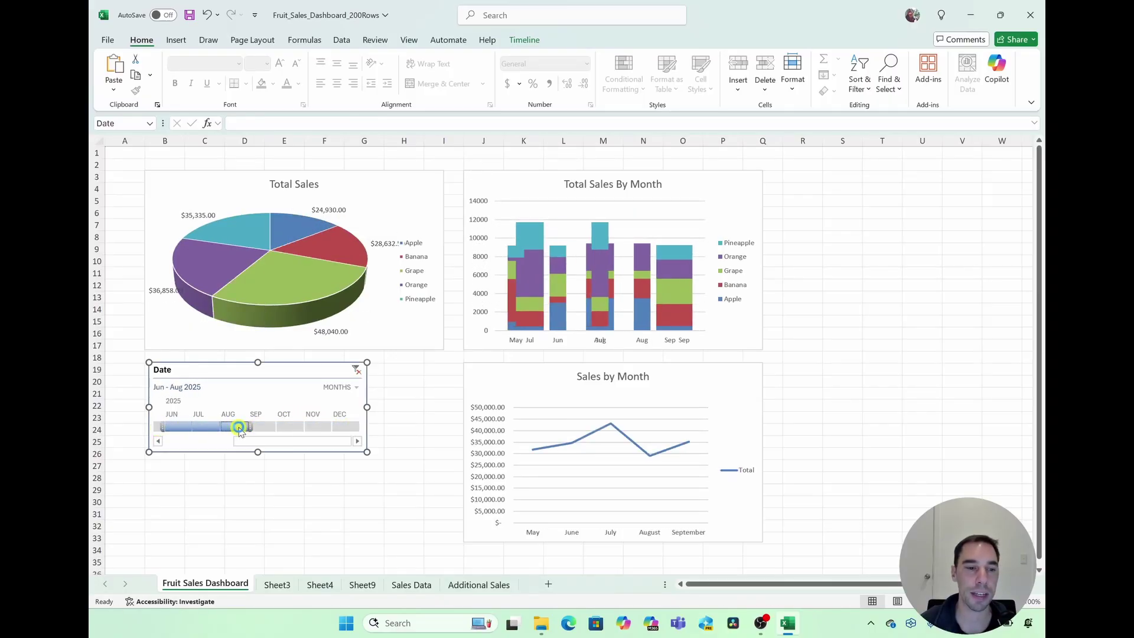
key(alt+c)
click(842, 248)
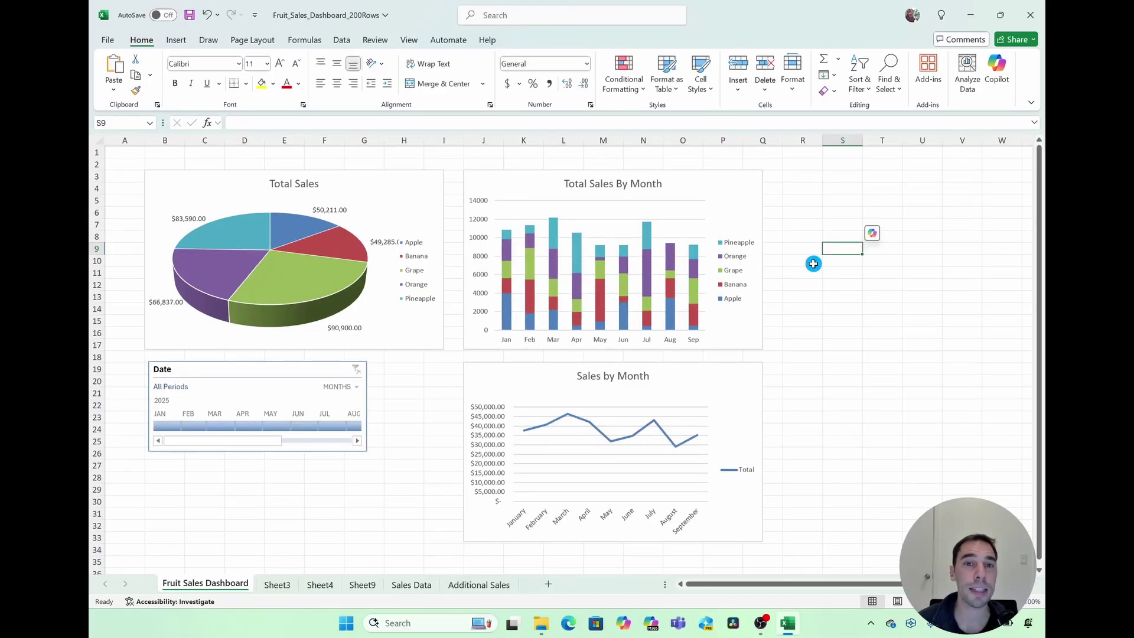
Step: Insert State and Fruit slicers for the Total Sales By Month chart
click(684, 183)
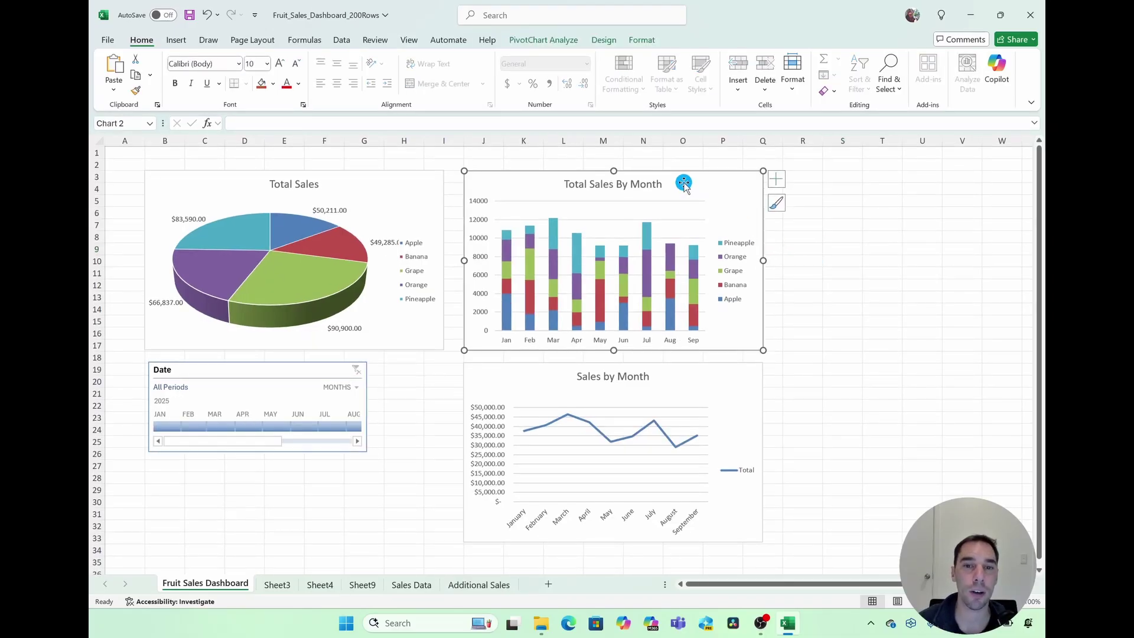
click(570, 40)
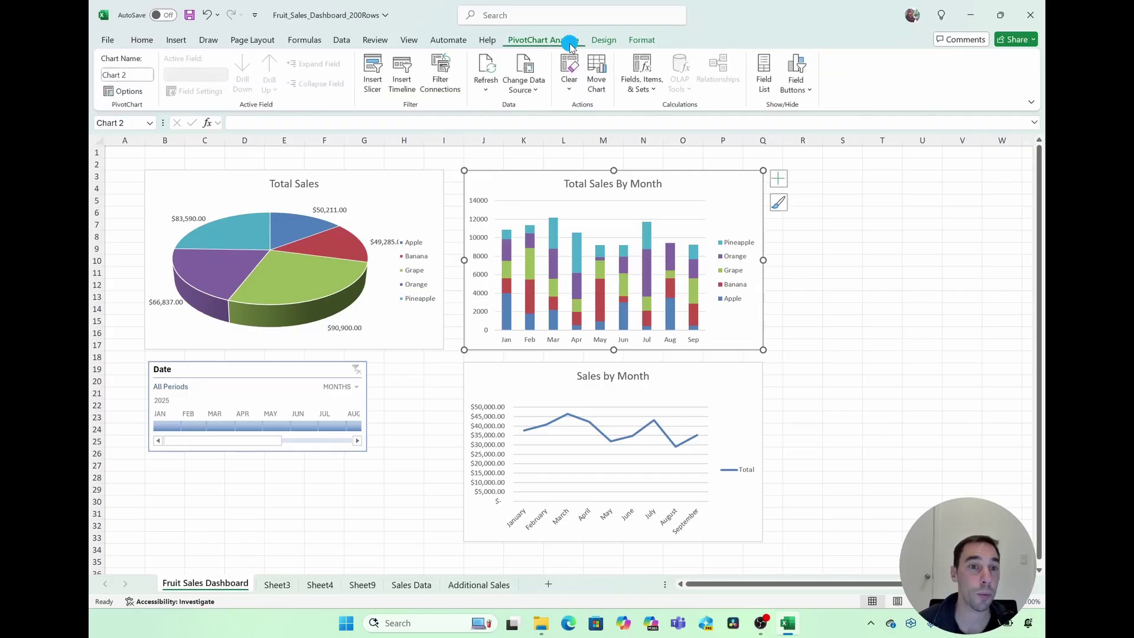
click(376, 87)
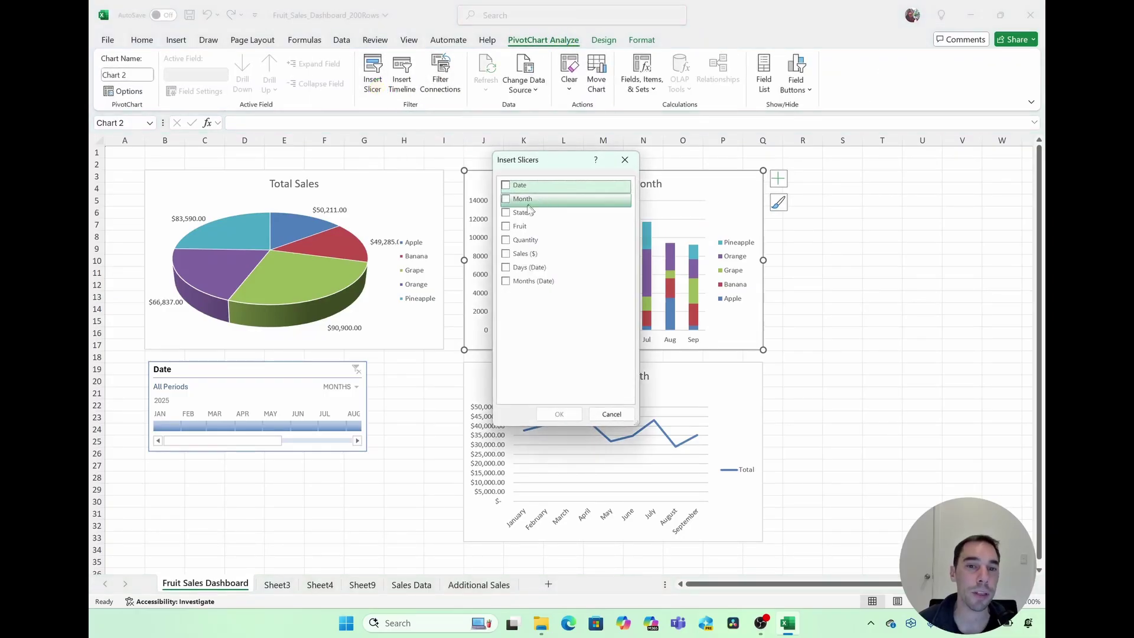
click(506, 214)
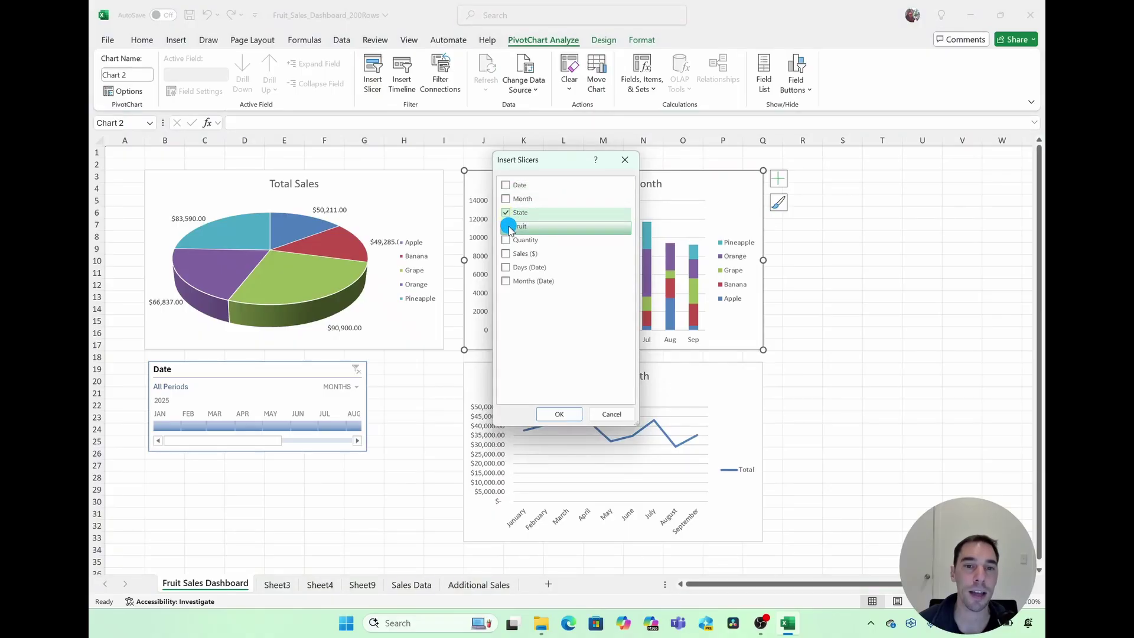
click(510, 228)
click(564, 412)
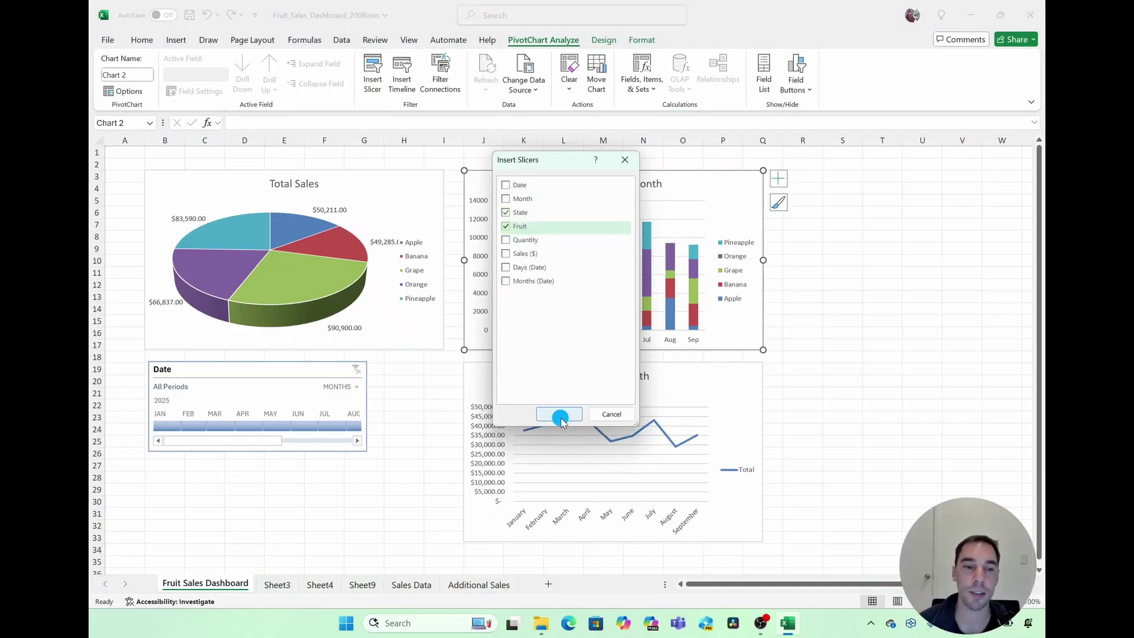
Step: Place the Fruit and State slicers side by side under the pie chart, moving the timeline lower
drag(572, 410, 184, 472)
drag(248, 370, 204, 492)
drag(182, 367, 188, 367)
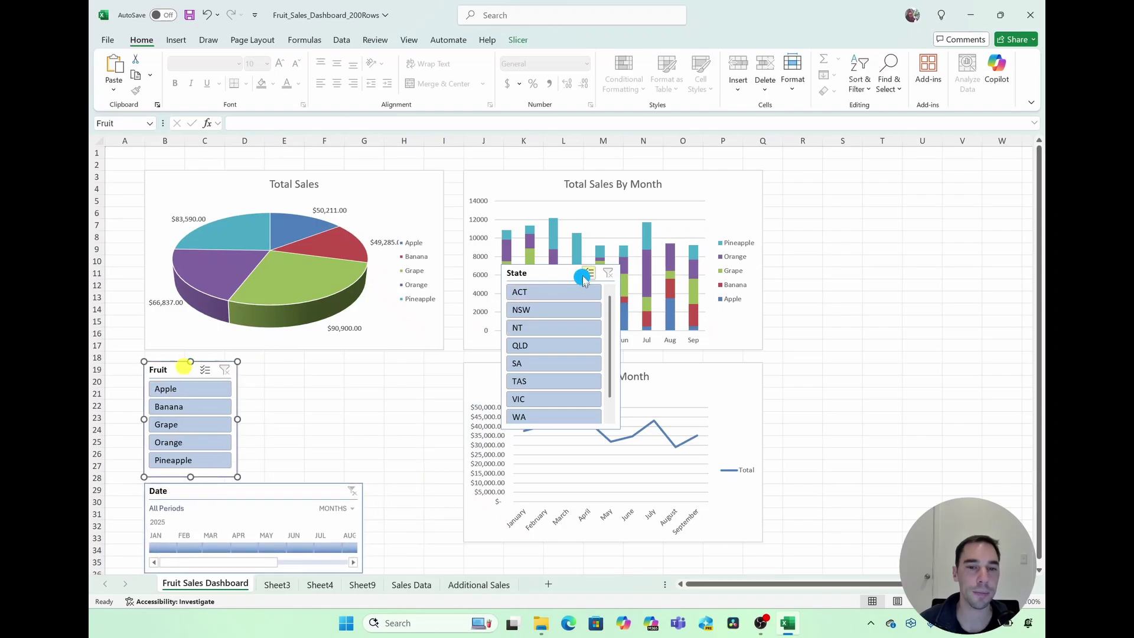
drag(561, 274, 393, 376)
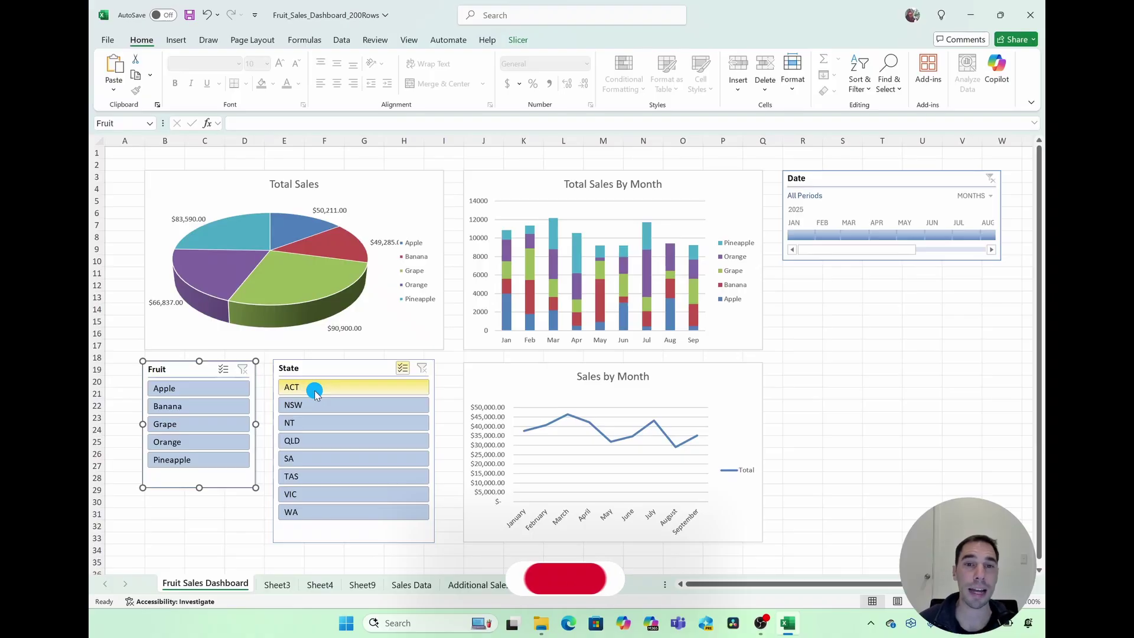
Step: Test toggling ACT, NSW and NT in the State slicer, then link it to PivotTable2 and PivotTable10
click(314, 391)
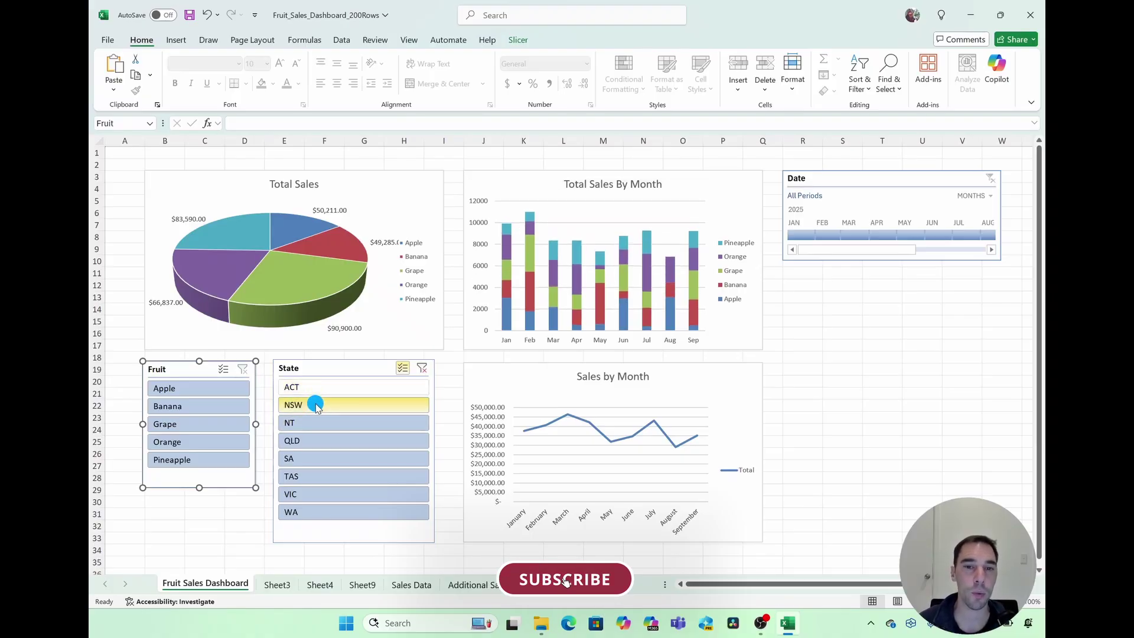
click(316, 405)
click(316, 423)
click(327, 391)
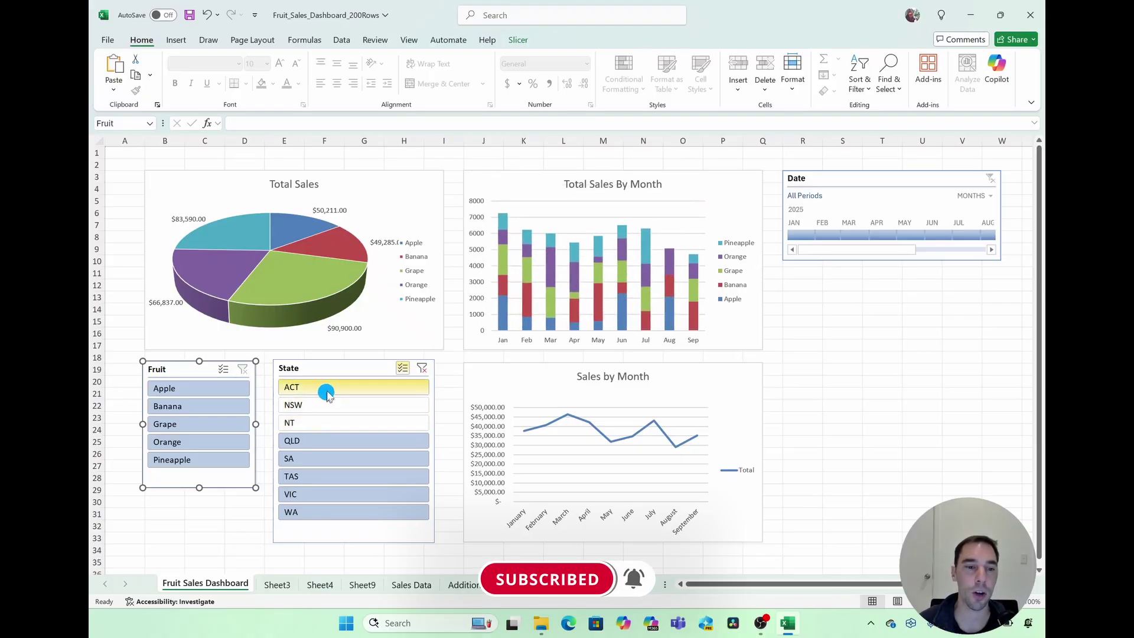
click(324, 404)
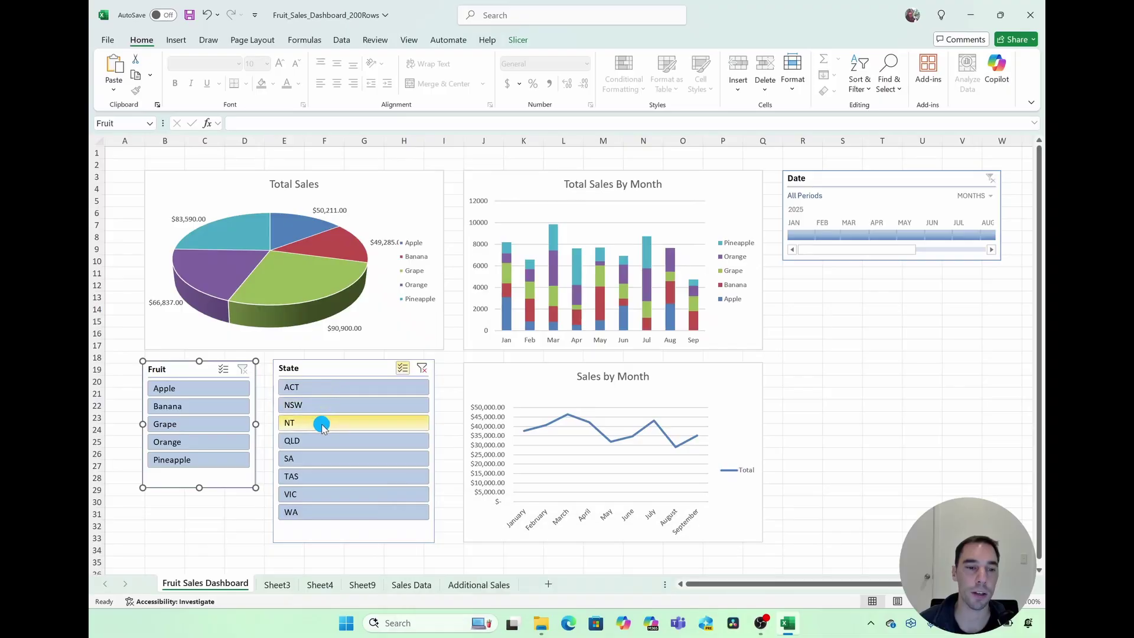
click(325, 423)
right_click(343, 374)
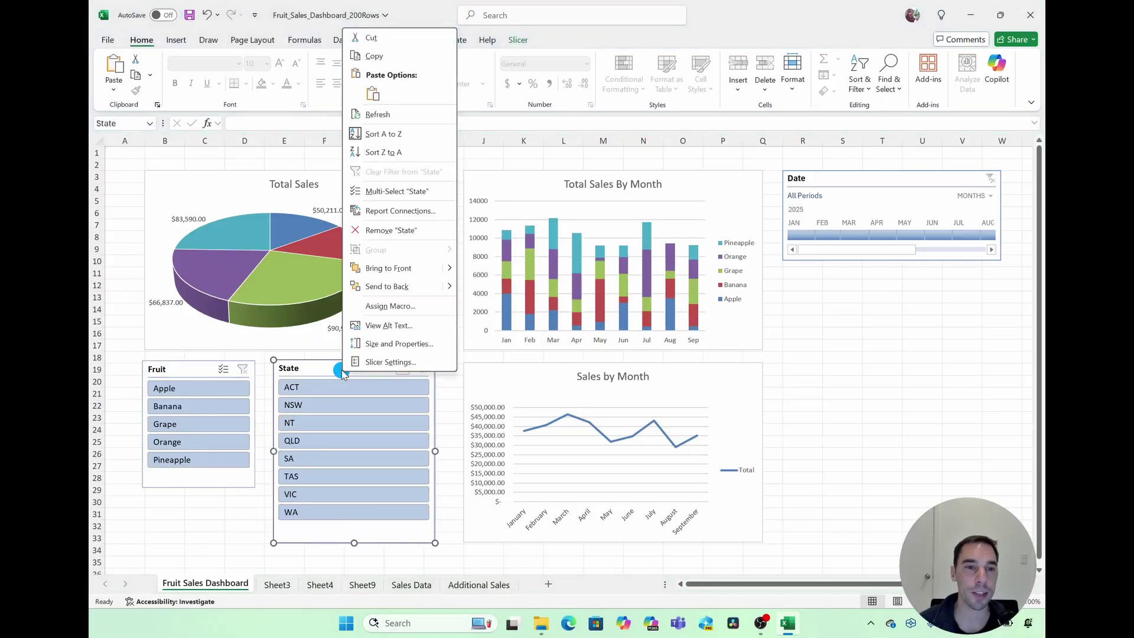
click(407, 211)
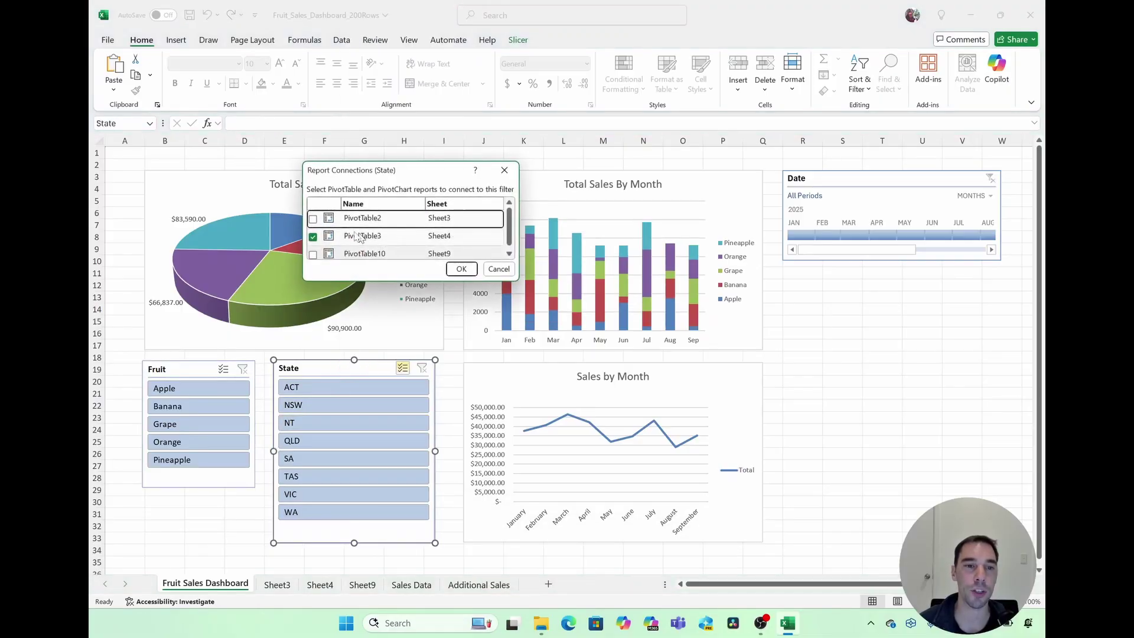
click(316, 218)
click(314, 254)
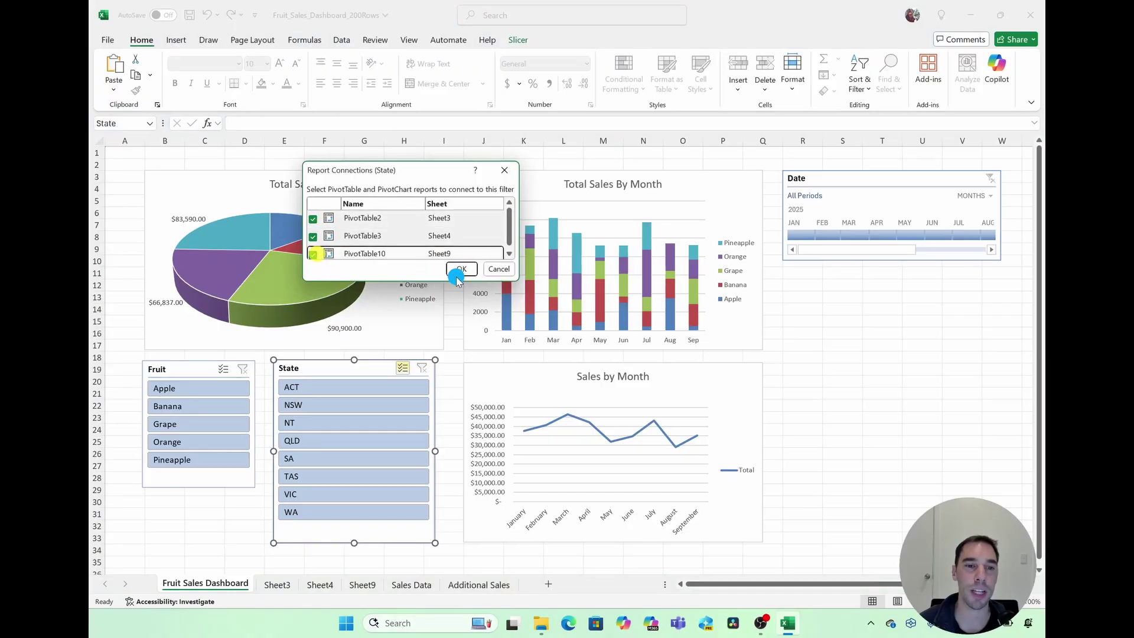
click(461, 269)
Step: Link the Fruit slicer to PivotTable2 and PivotTable10 through Report Connections
click(210, 365)
right_click(211, 365)
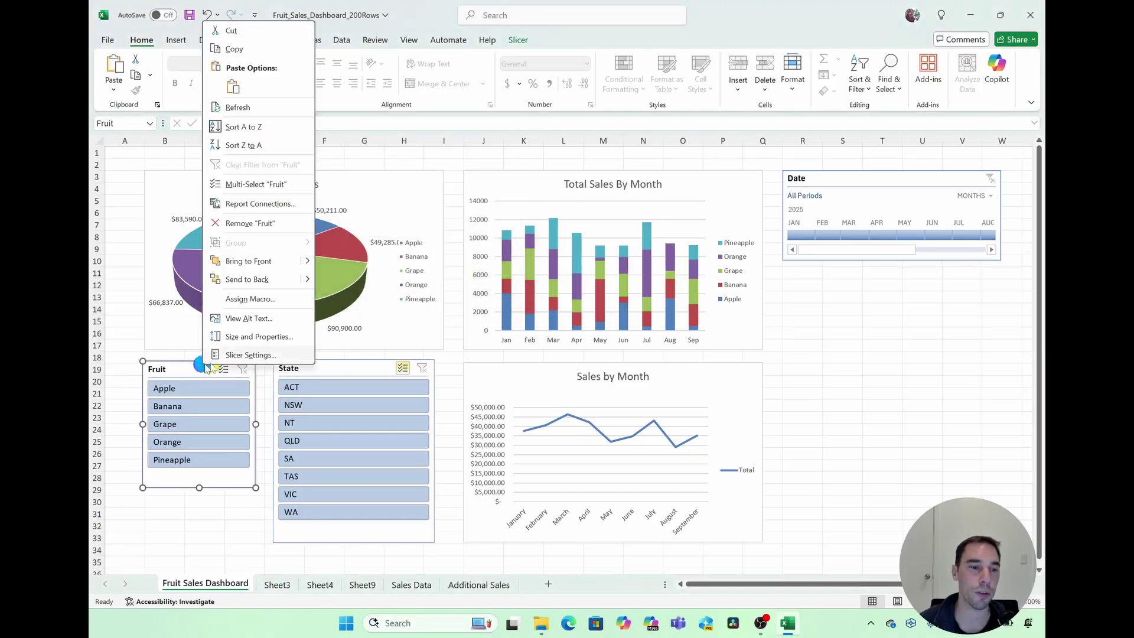
click(251, 201)
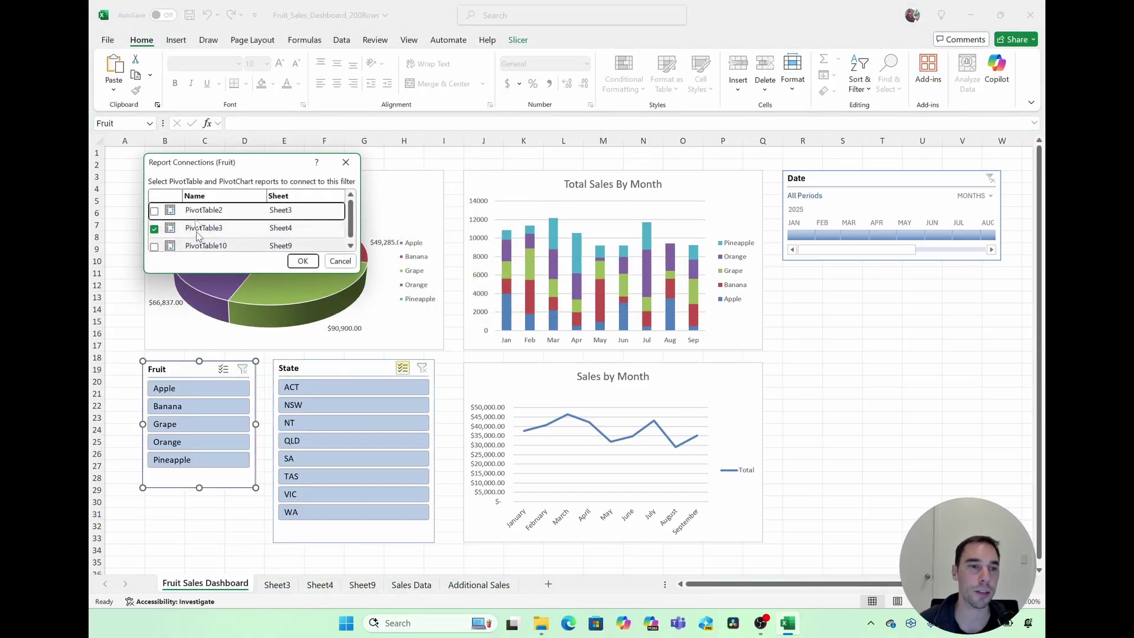
click(155, 211)
click(195, 245)
click(155, 247)
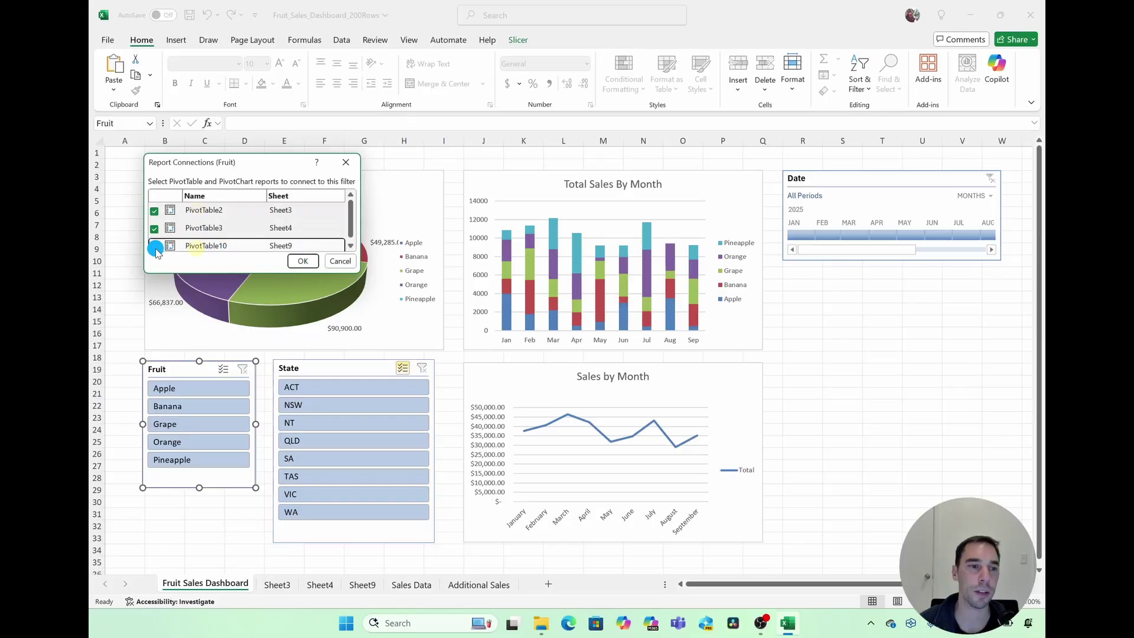
click(301, 260)
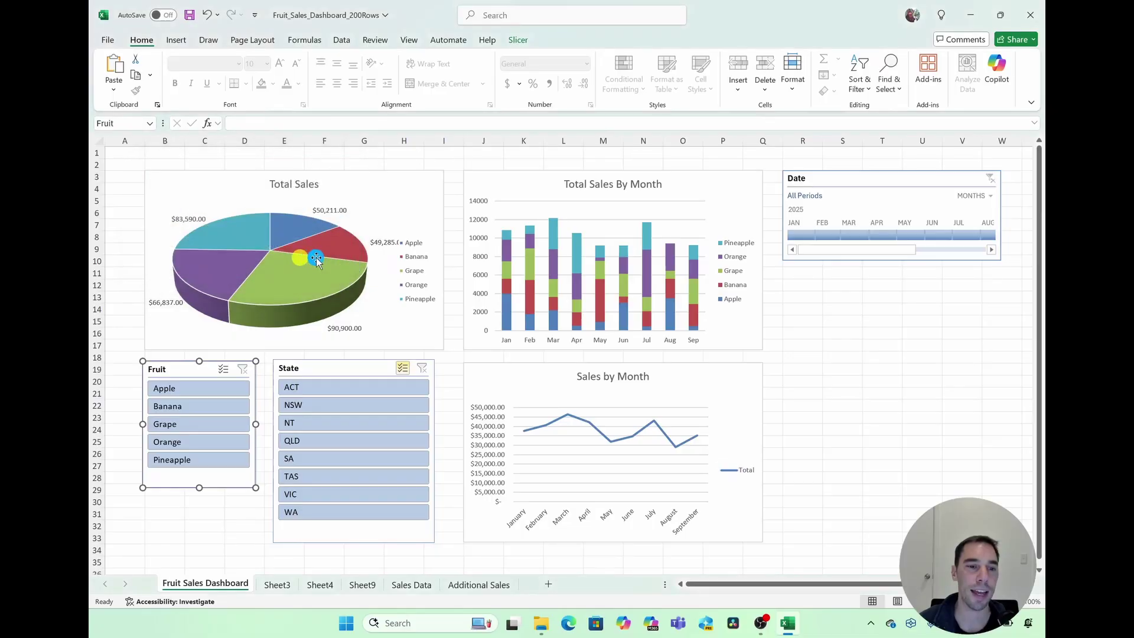
Step: Test filters (drop ACT and NSW, pick Banana and Apple, narrow to early 2025), then clear all filters
click(331, 388)
click(329, 405)
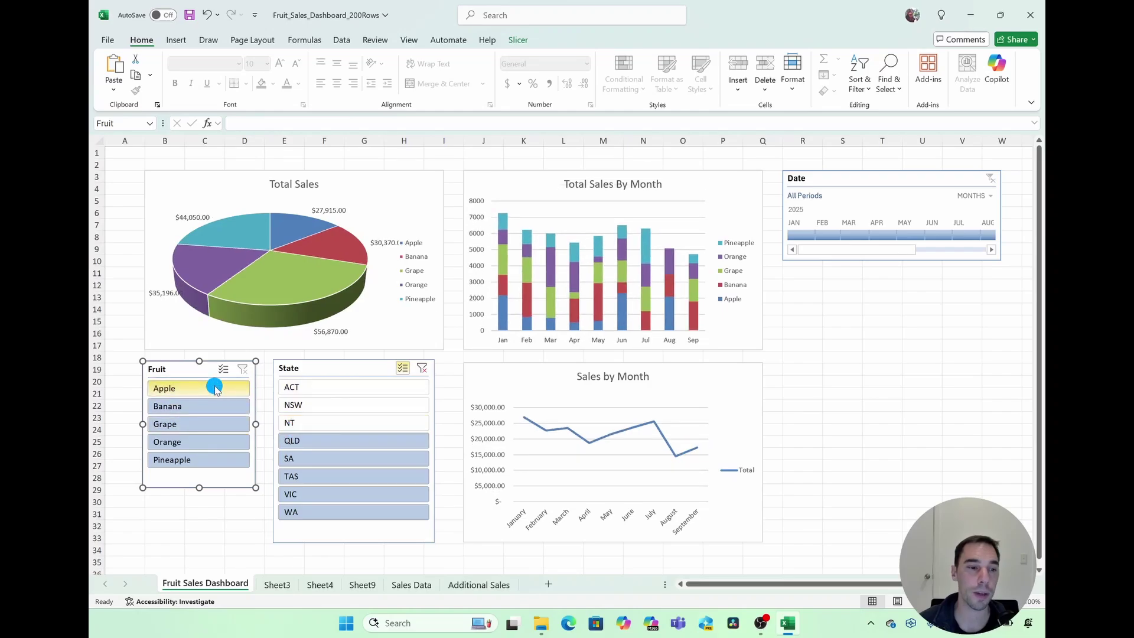
click(212, 408)
ctrl+click(219, 388)
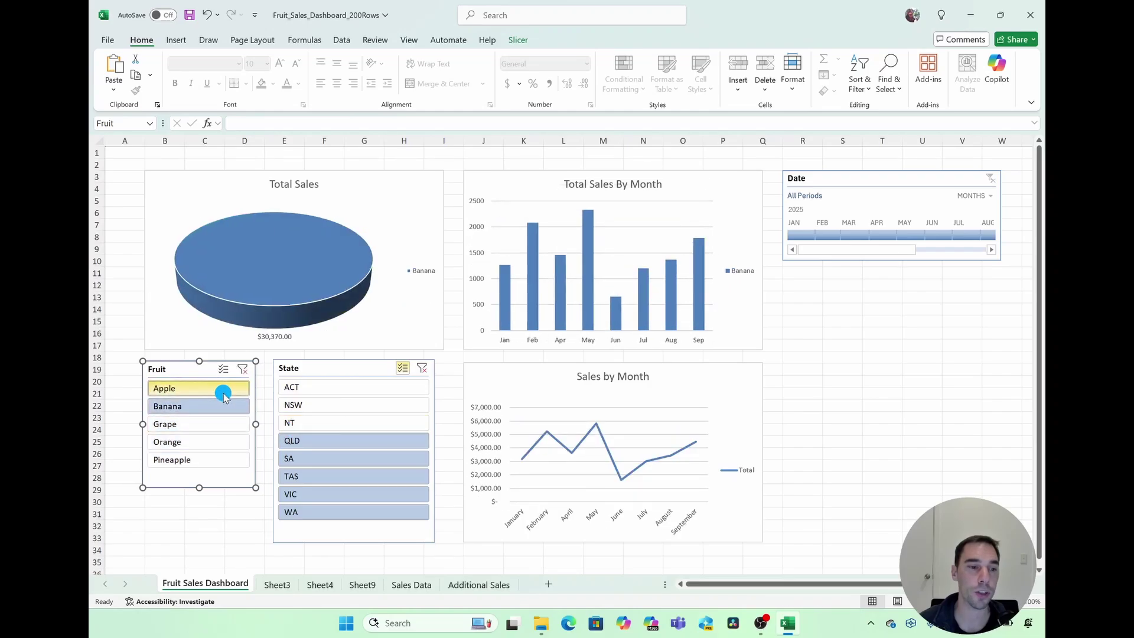
click(341, 439)
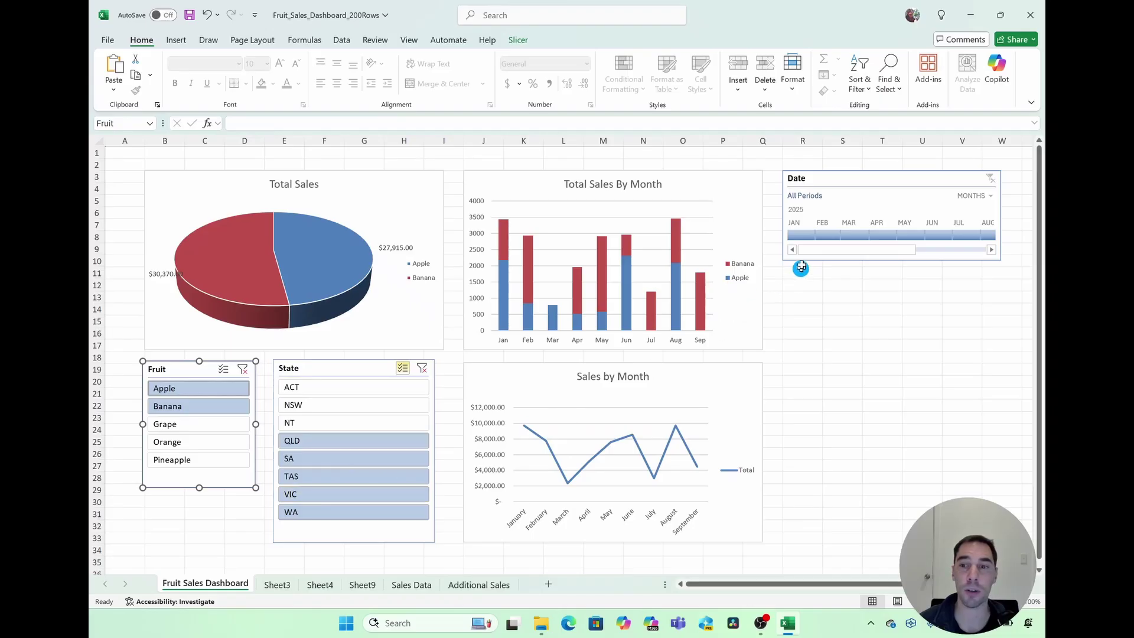
drag(808, 236, 890, 235)
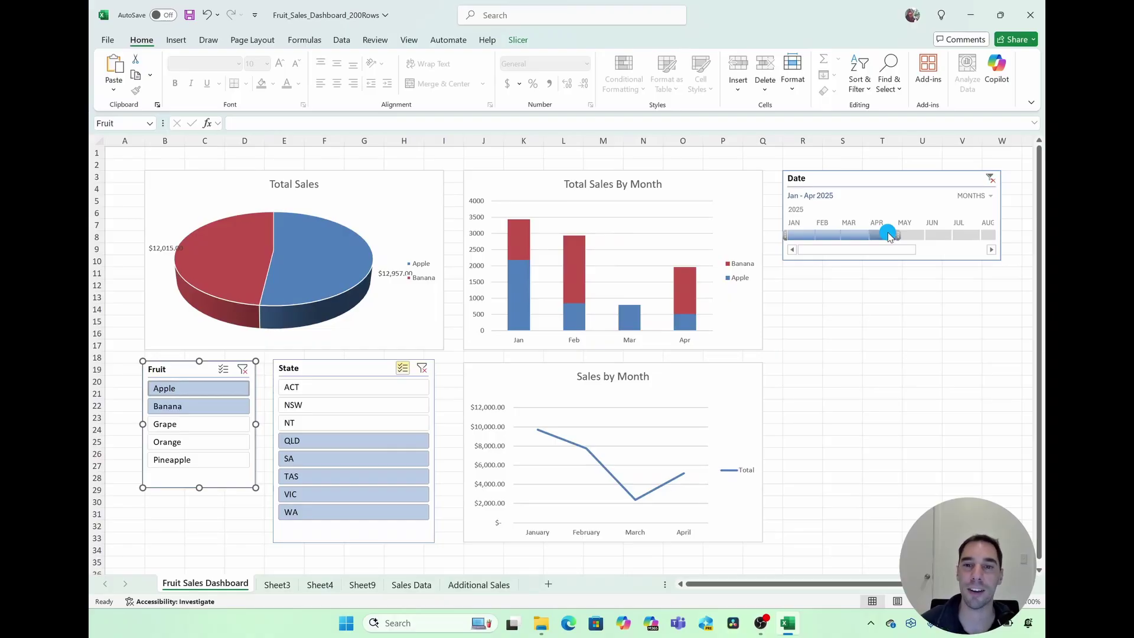
click(988, 179)
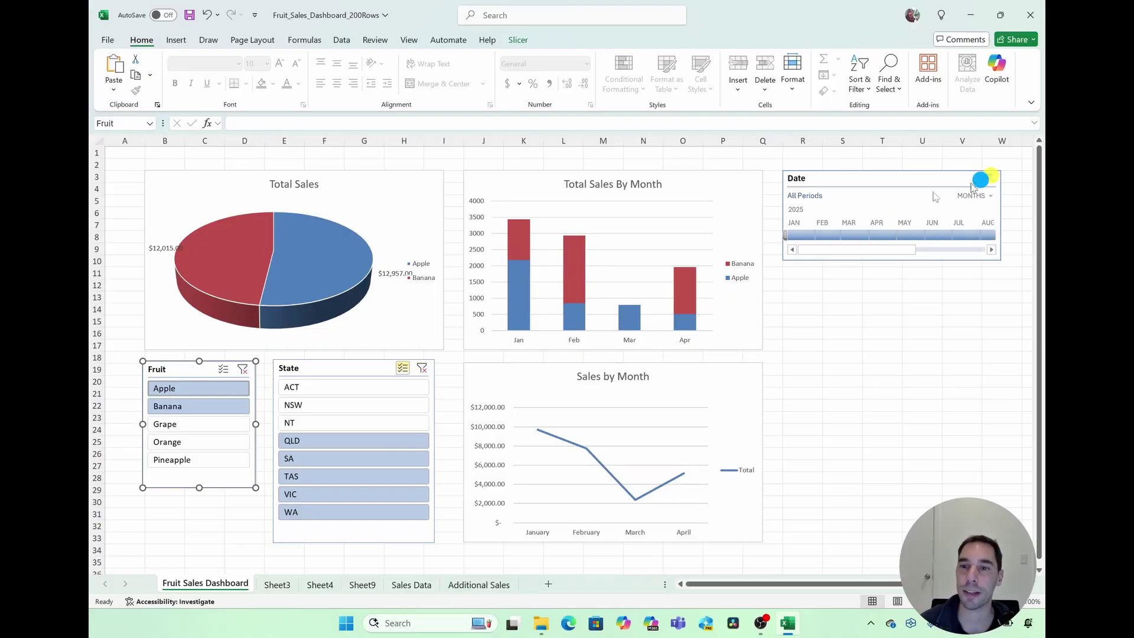
click(421, 367)
click(248, 371)
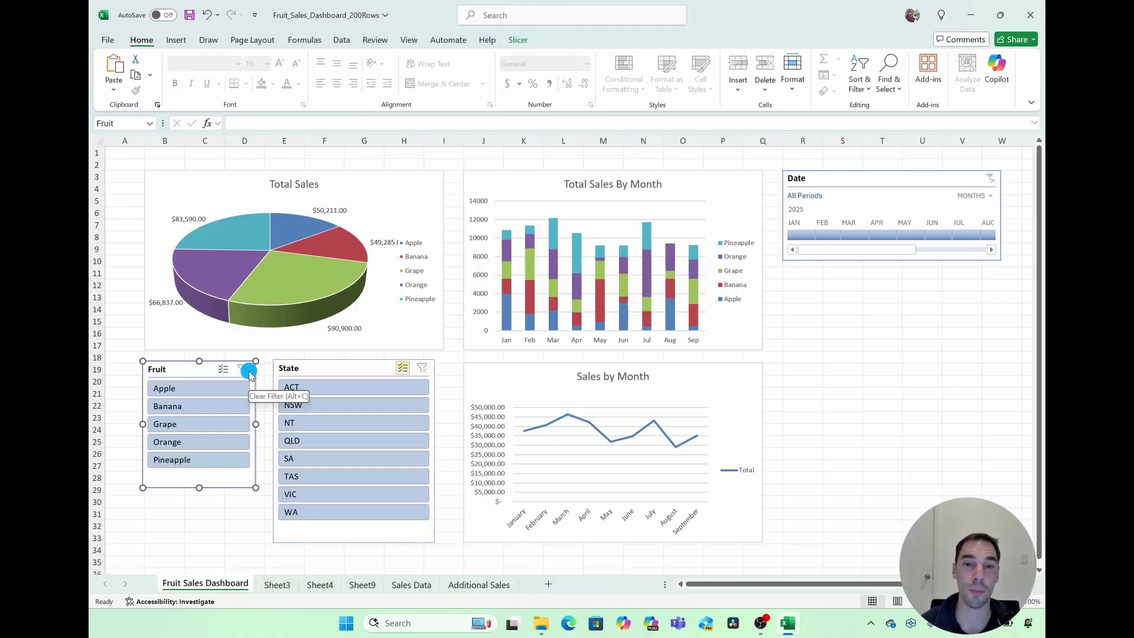
key(Escape)
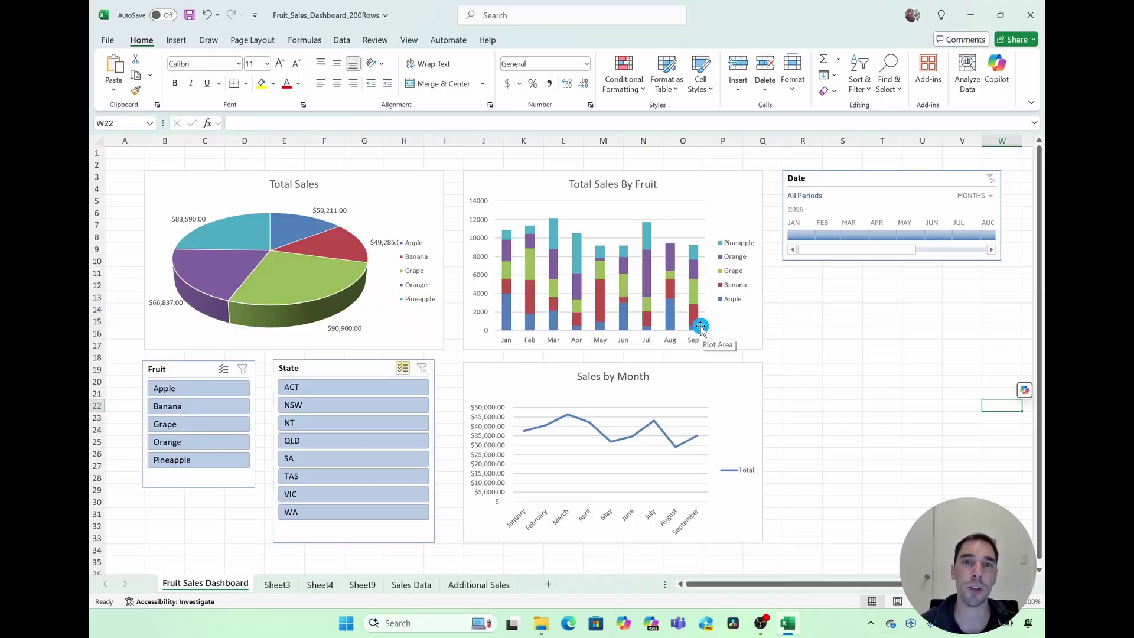
Step: Copy the October to December sales rows from the Additional Sales sheet
click(490, 587)
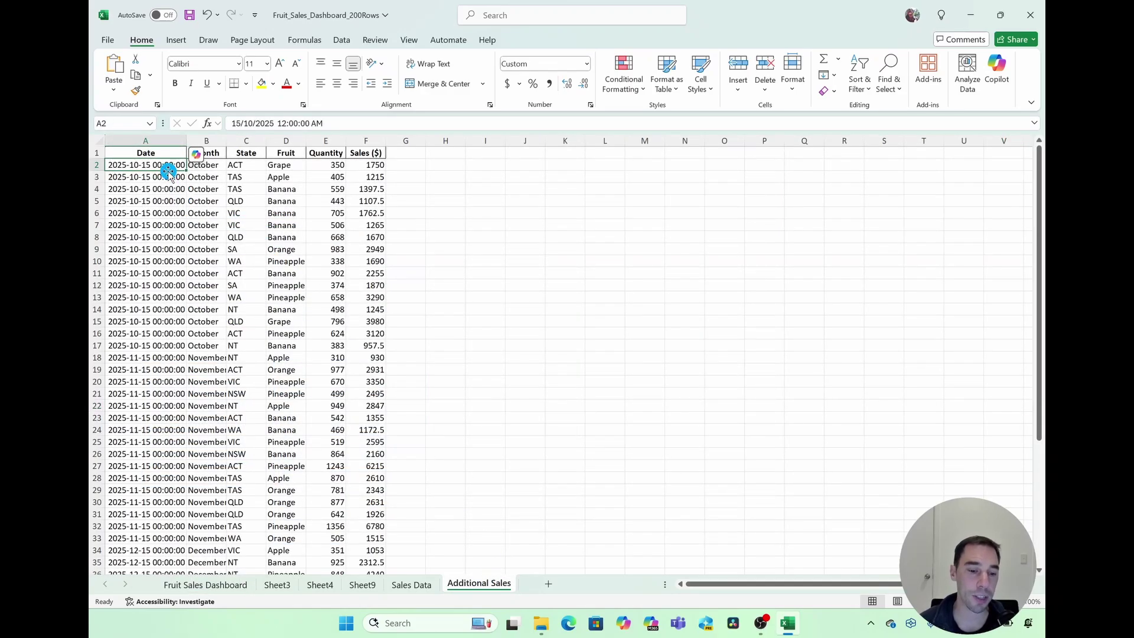
scroll(195, 319, down, 7)
scroll(194, 342, up, 7)
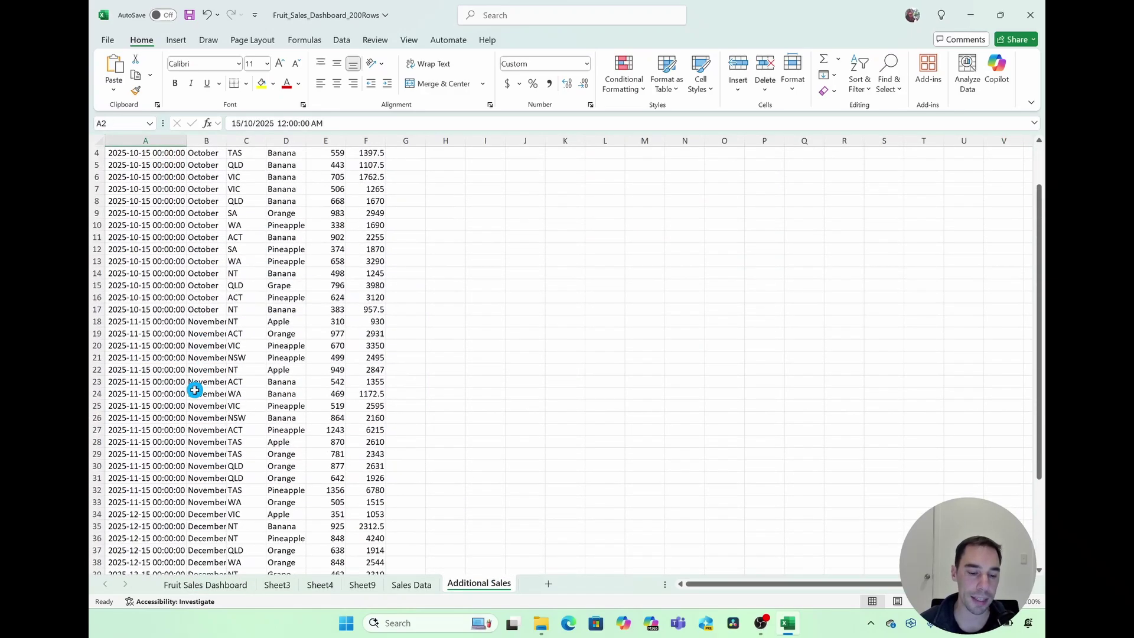
drag(177, 165, 372, 562)
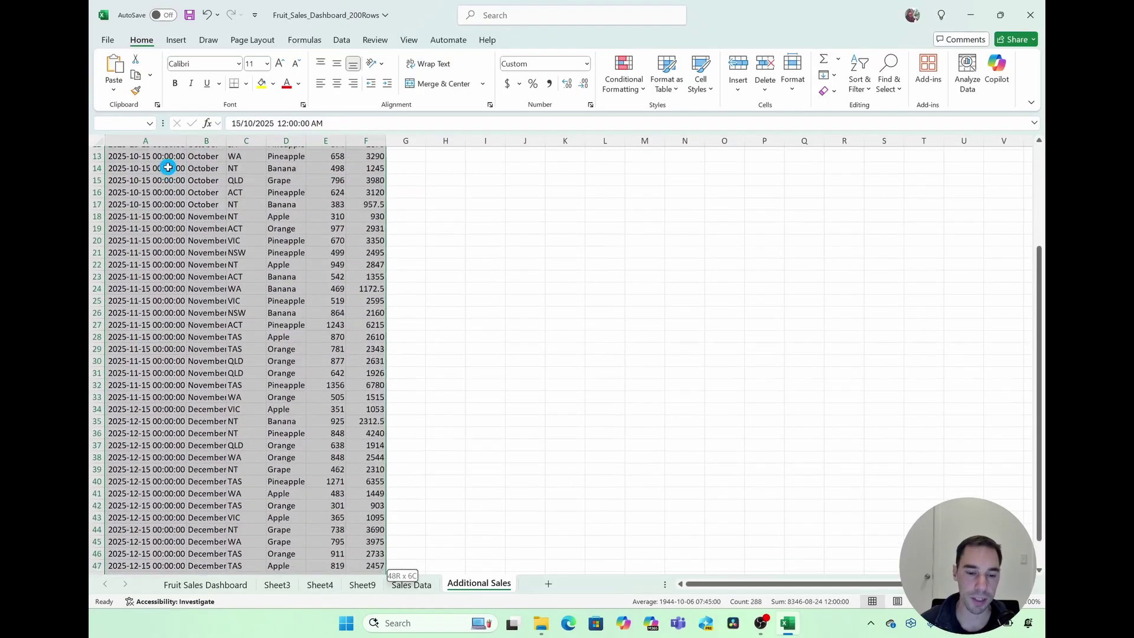
key(ctrl+c)
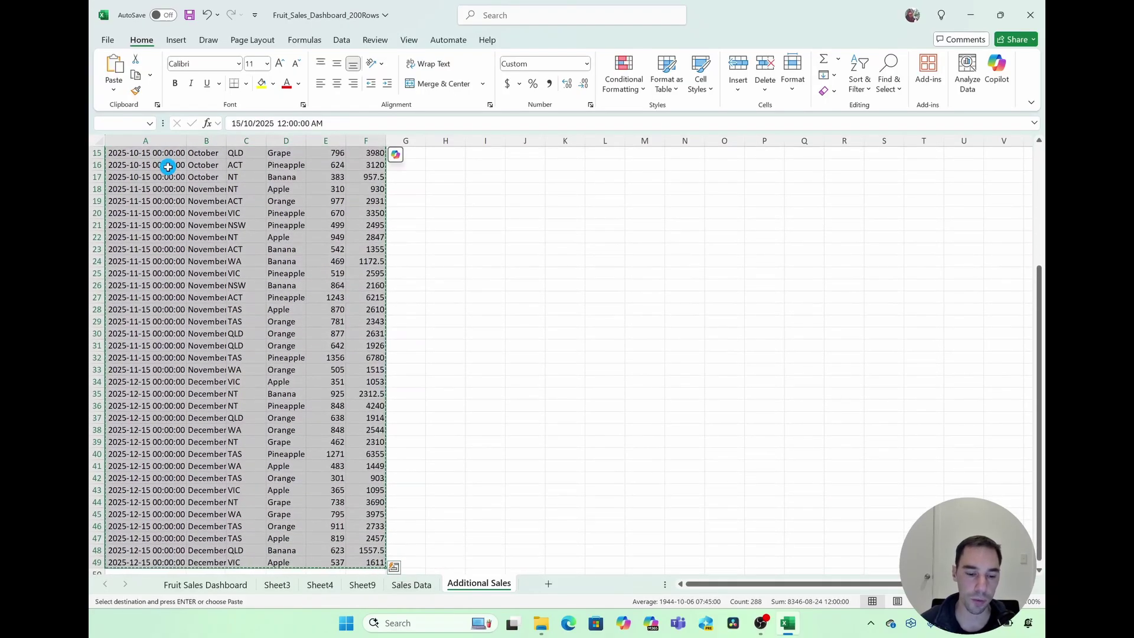
Step: Paste those rows into the first empty row below the Sales Data table
click(412, 582)
scroll(239, 541, down, 20)
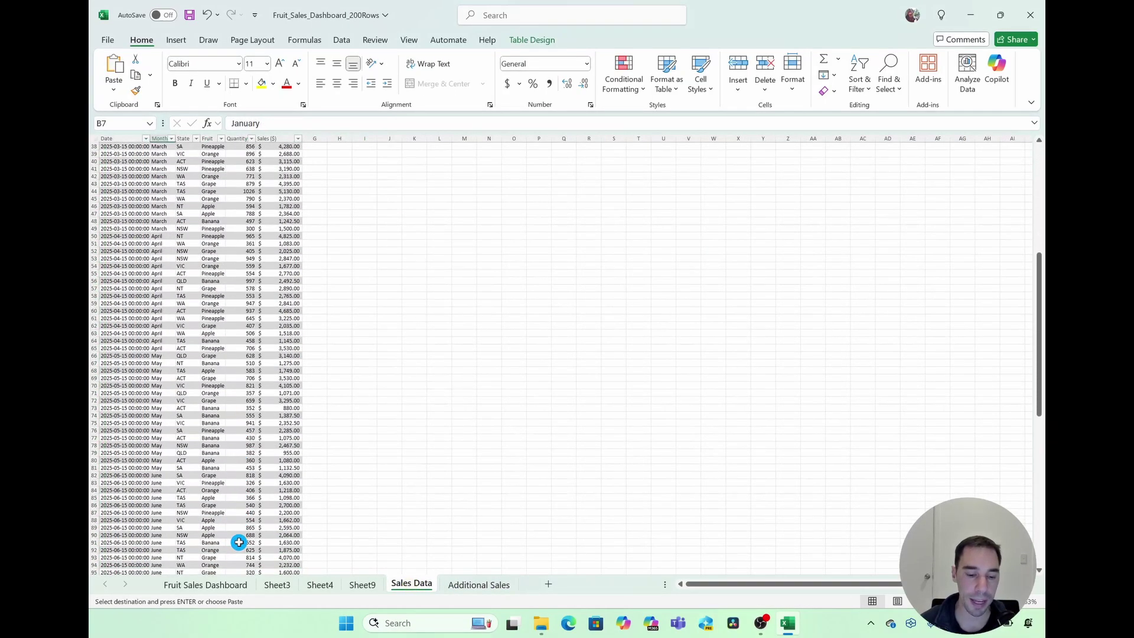
scroll(239, 541, down, 9)
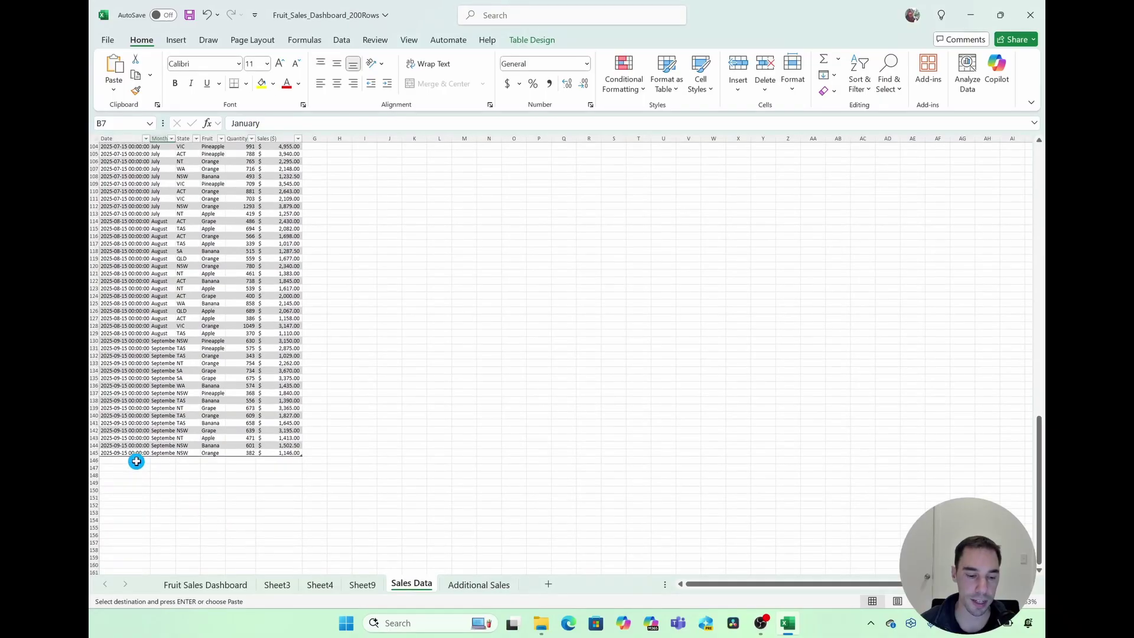
click(136, 461)
key(ctrl+v)
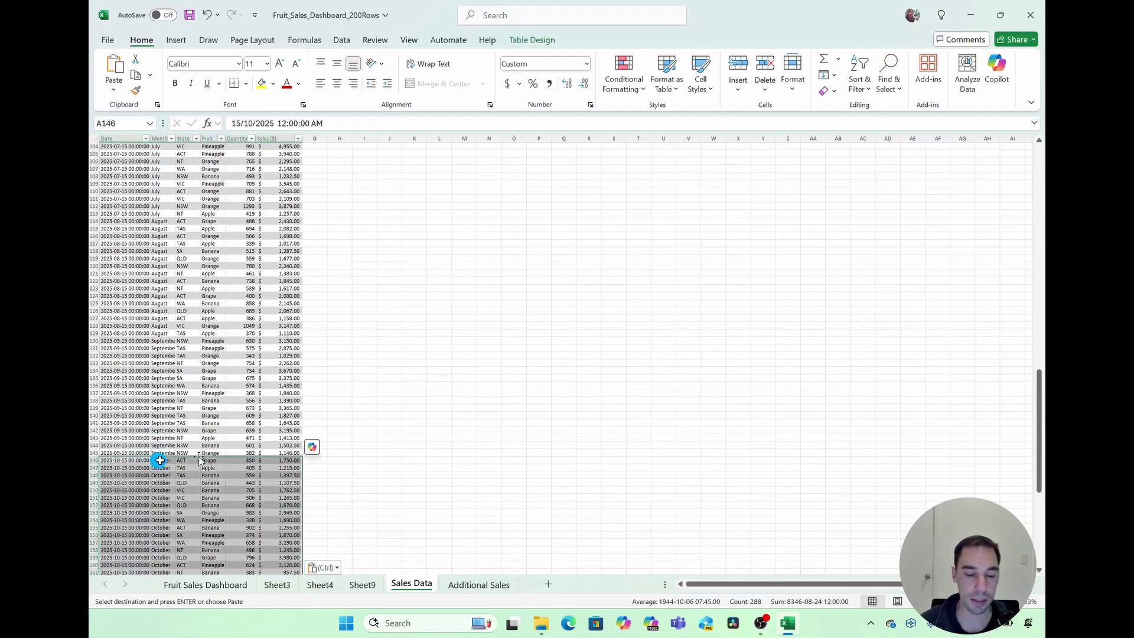
Step: Refresh the pivot data from the dashboard's Total Sales By Fruit chart, then move to Sheet3
click(212, 583)
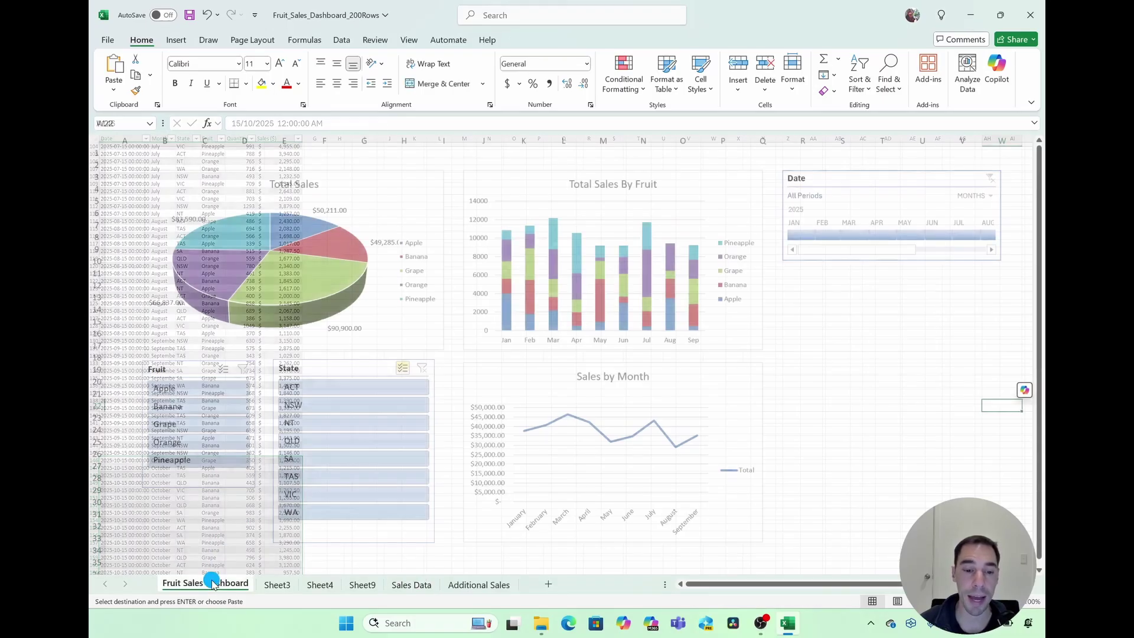
click(503, 200)
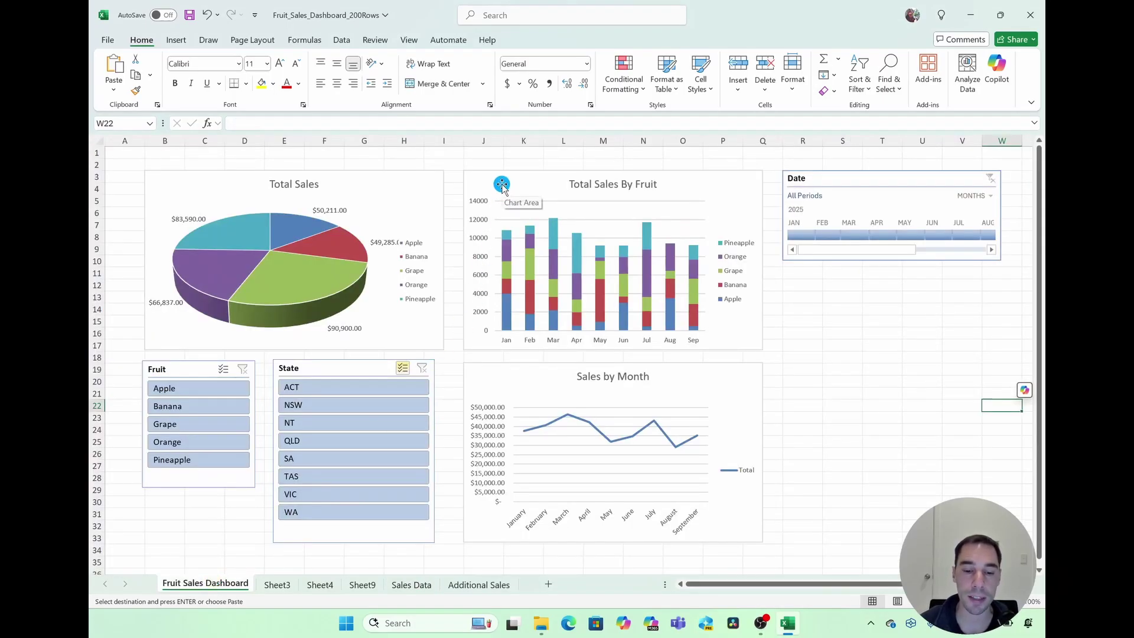
click(502, 185)
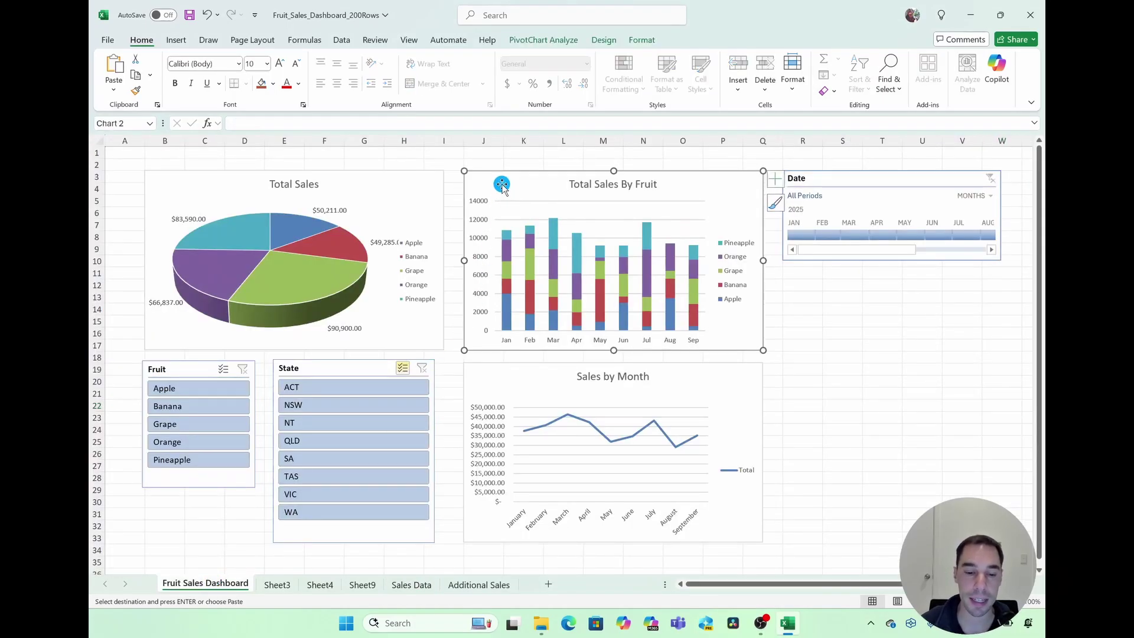
click(543, 40)
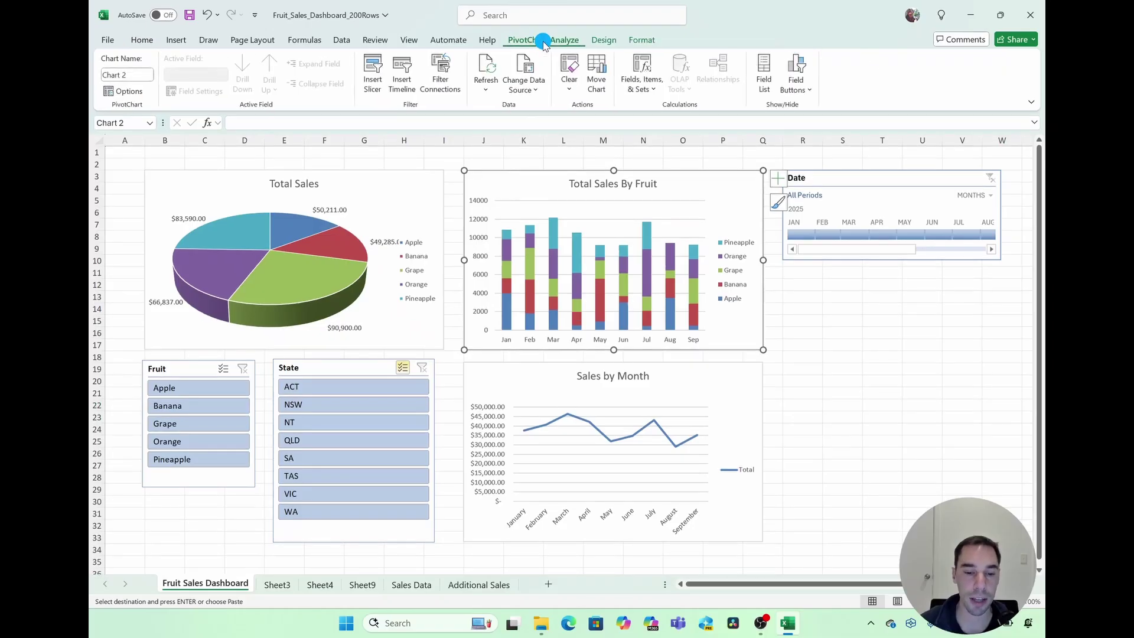
click(485, 87)
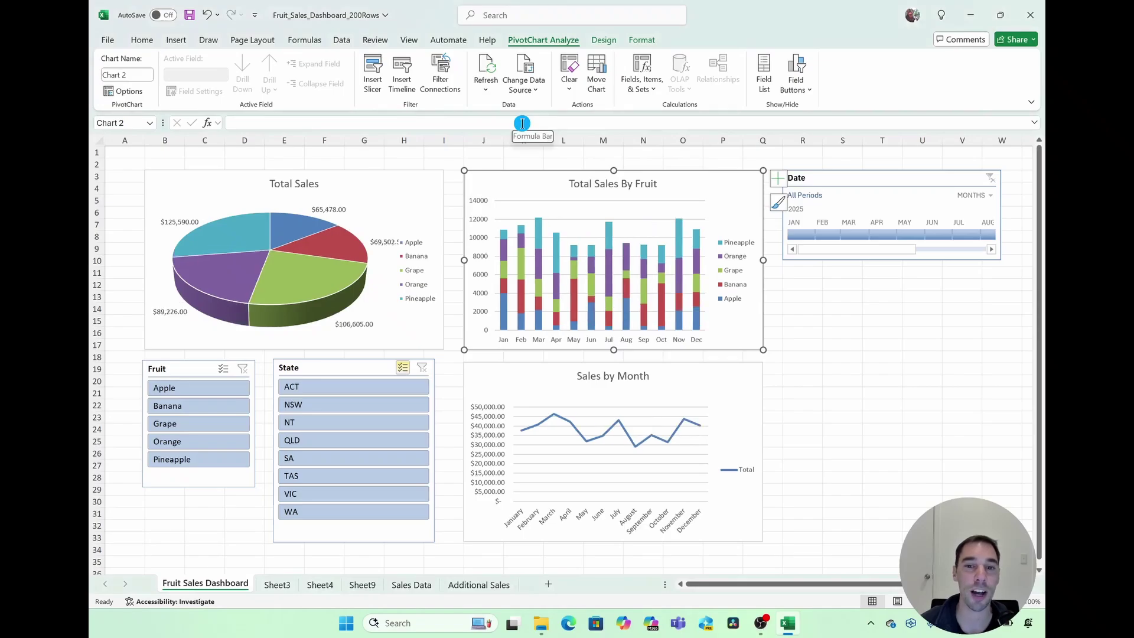
mouse_move(576, 317)
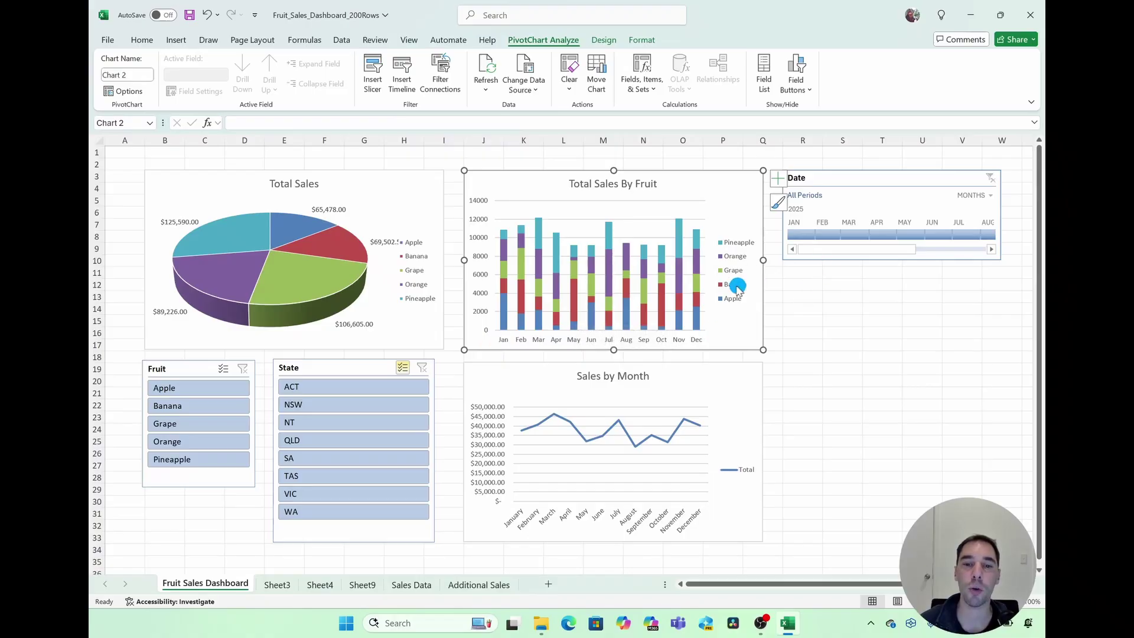
mouse_move(852, 250)
mouse_down()
mouse_move(931, 251)
mouse_move(835, 254)
mouse_up()
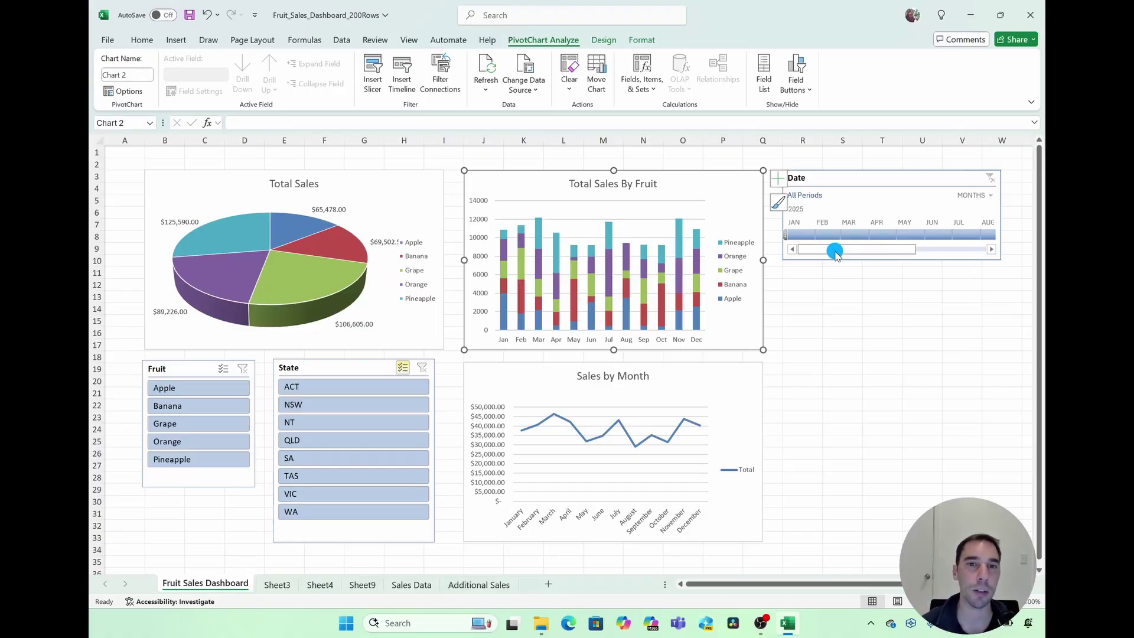
drag(835, 254, 789, 291)
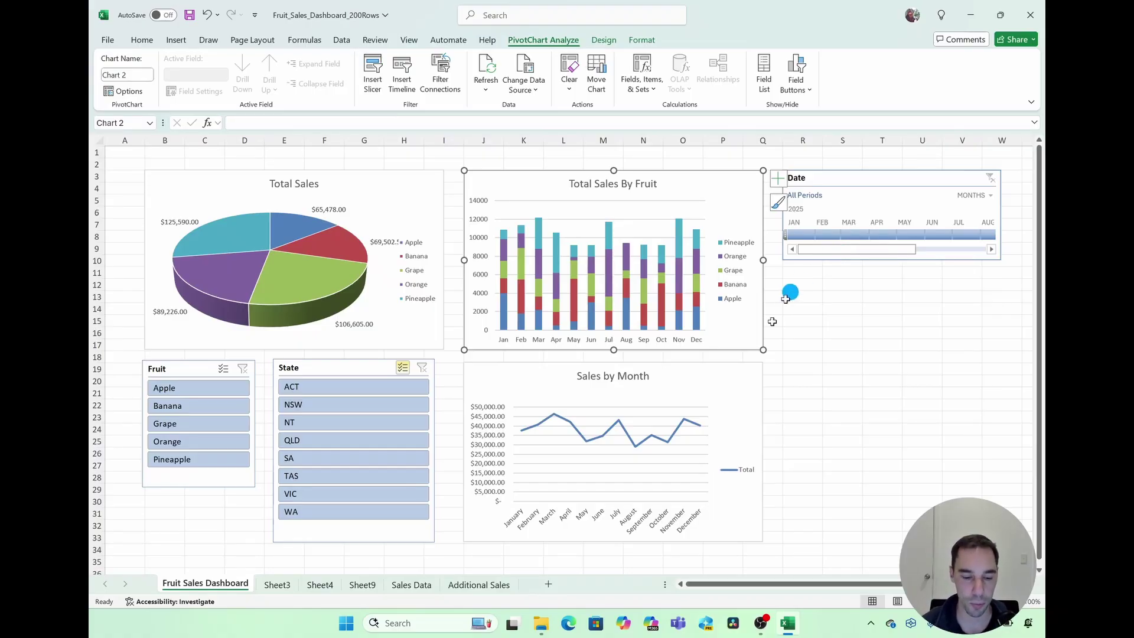
drag(275, 583, 482, 588)
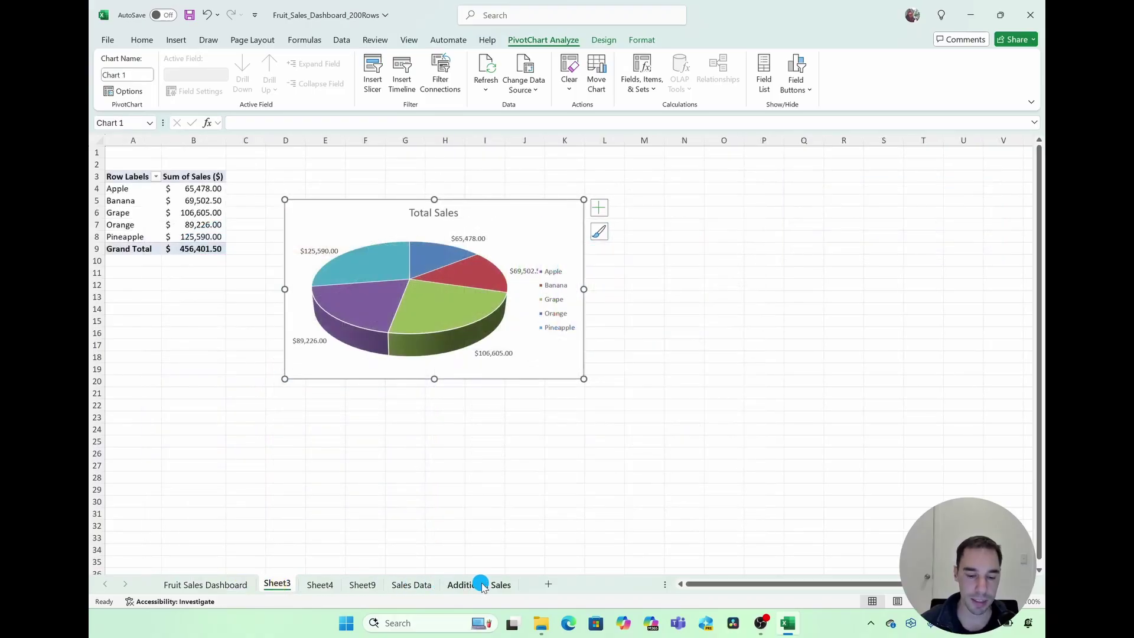
Step: Group the tabs from Sheet3 to Additional Sales and hide them all
shift+click(482, 585)
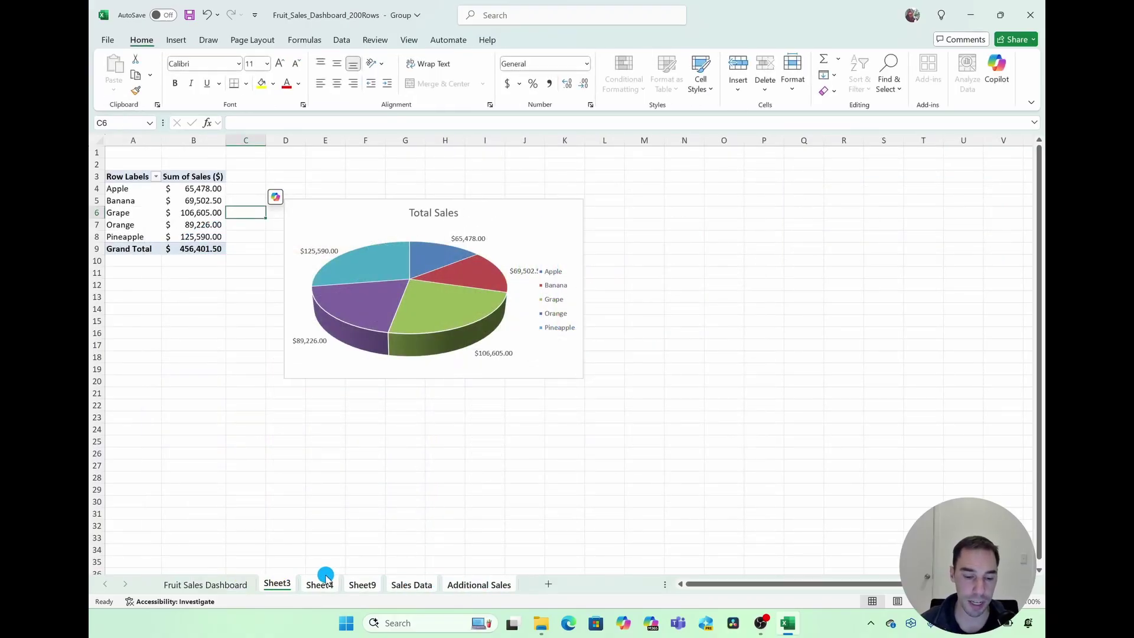
click(274, 585)
click(263, 584)
click(225, 585)
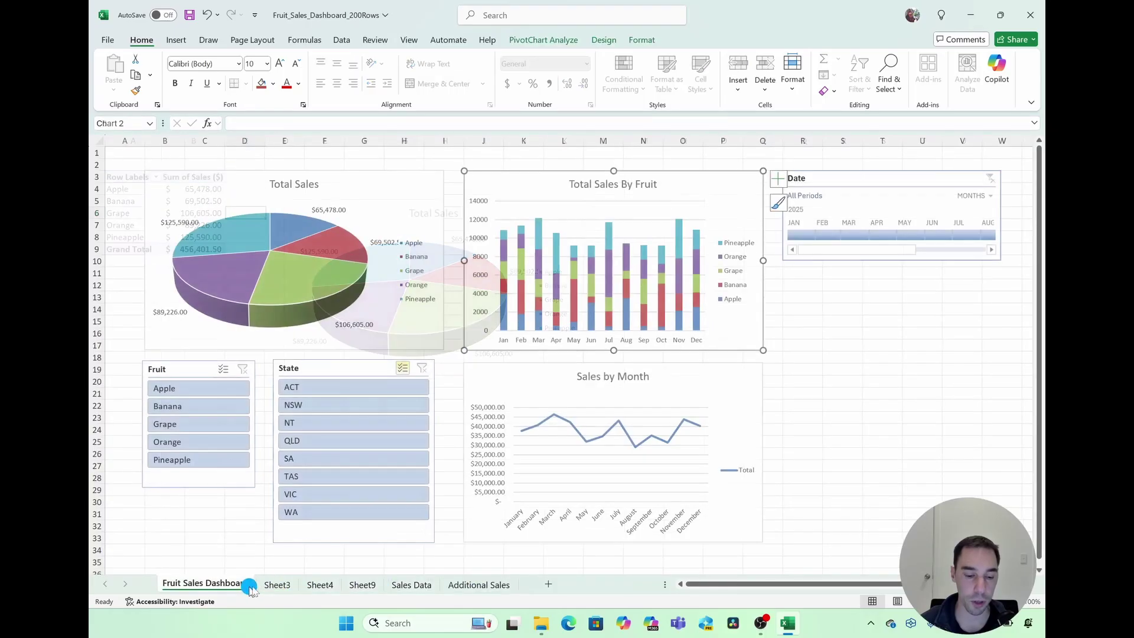
click(271, 585)
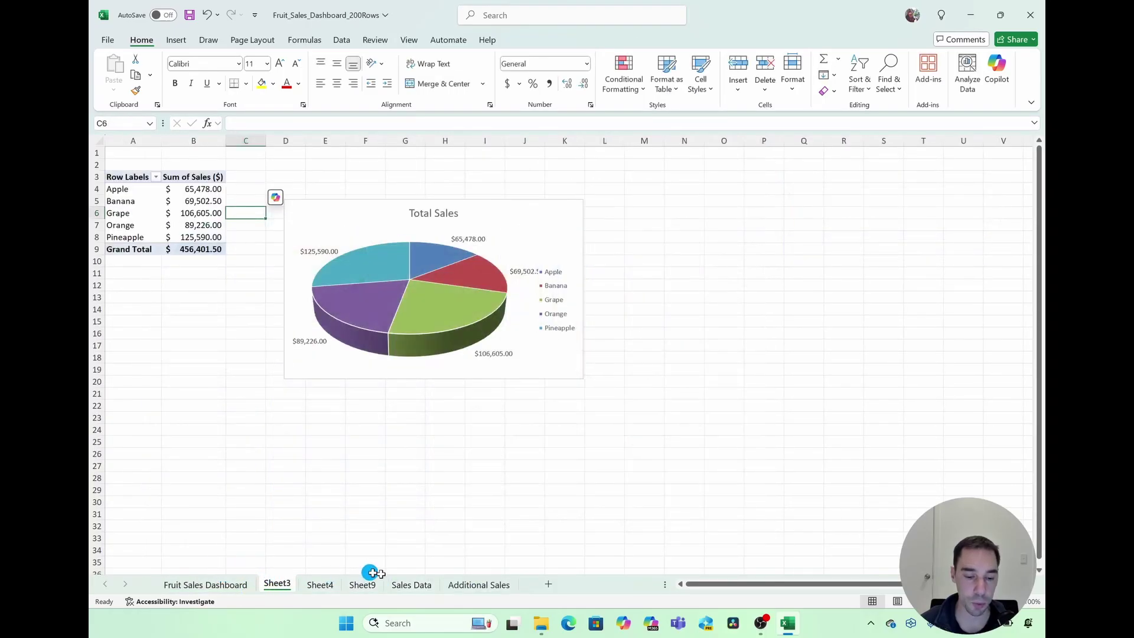
shift+click(502, 586)
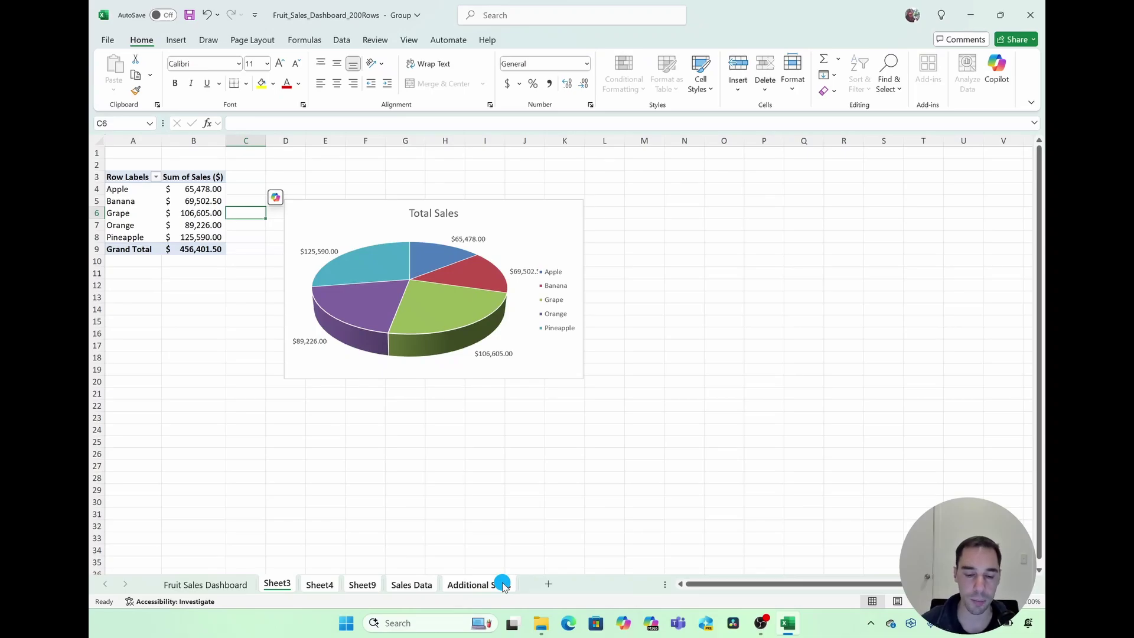
right_click(502, 585)
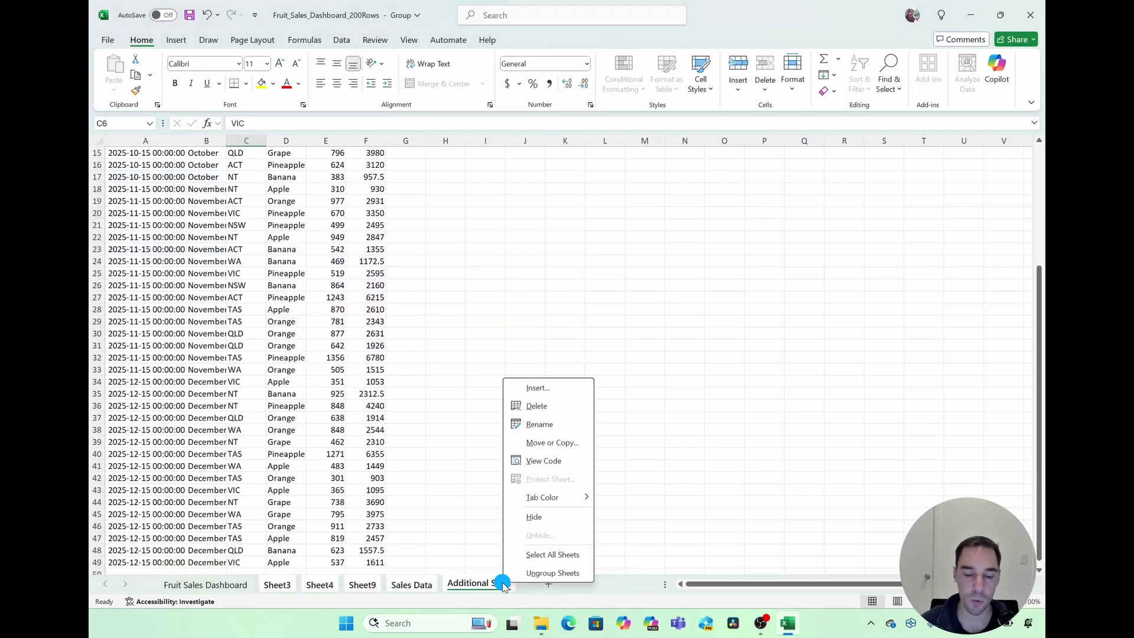
click(533, 517)
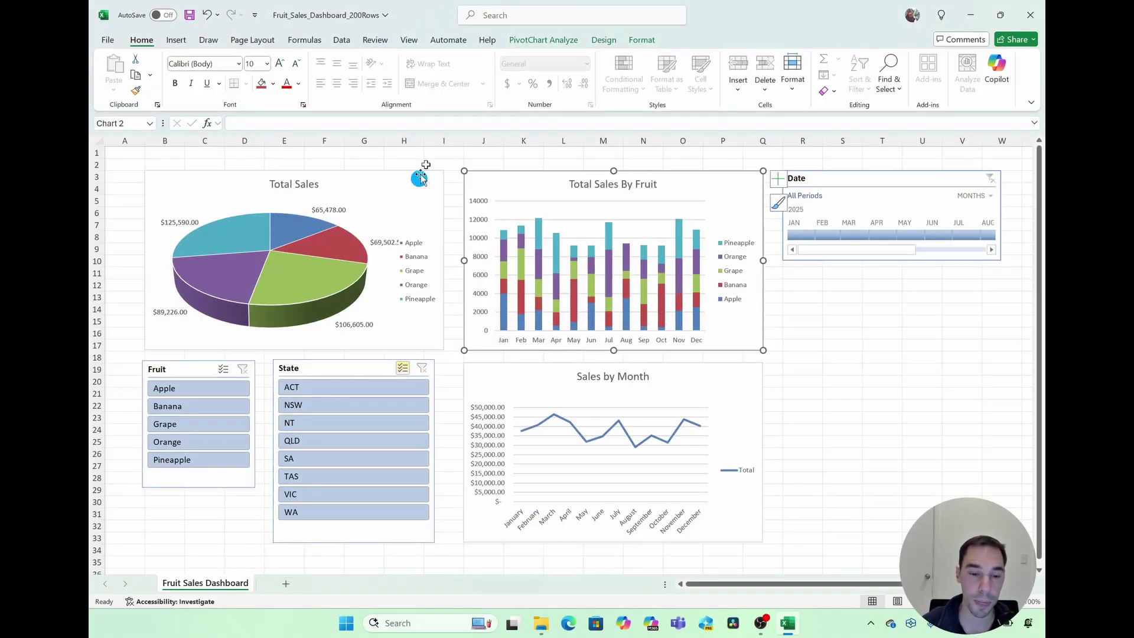
Step: Turn off Gridlines, Formula Bar, Data Type Icons and Headings for the dashboard sheet
click(407, 41)
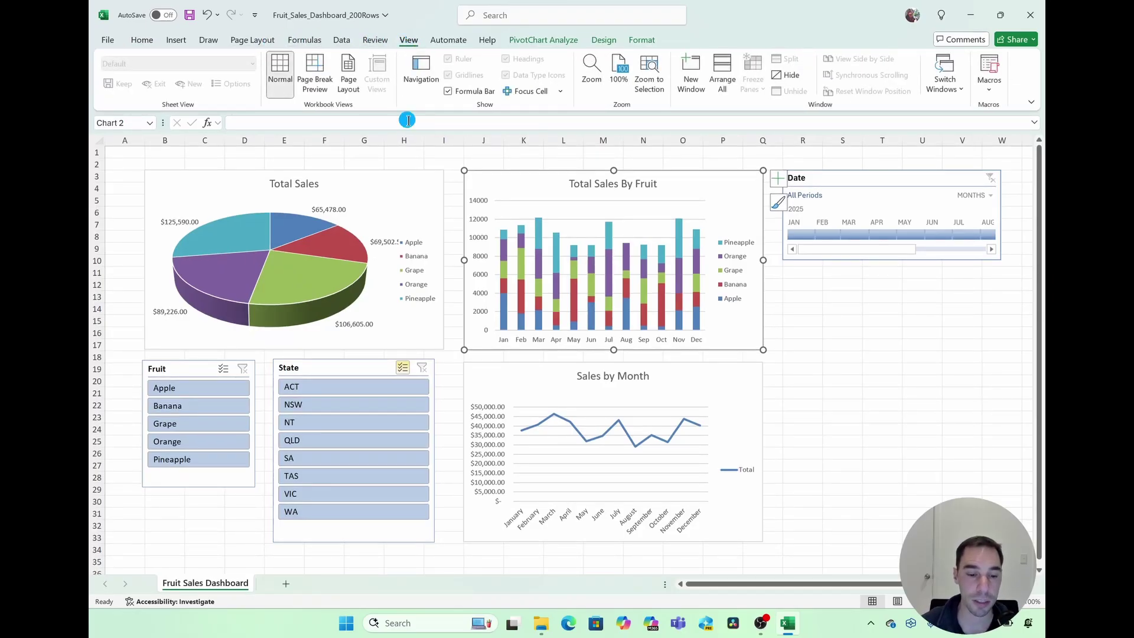
click(415, 152)
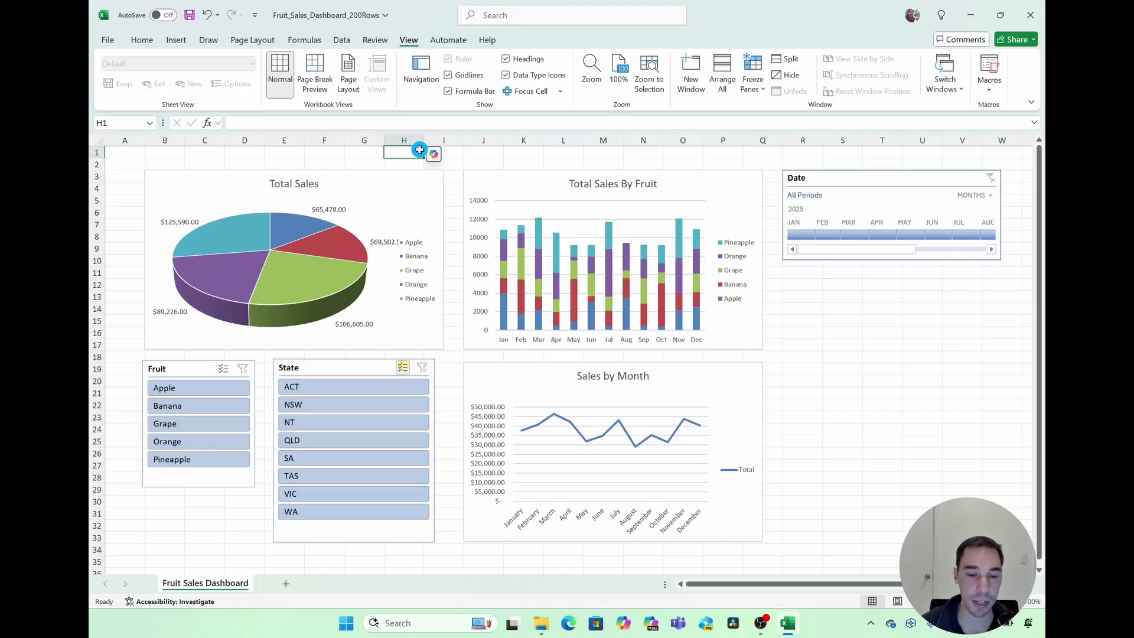
click(448, 75)
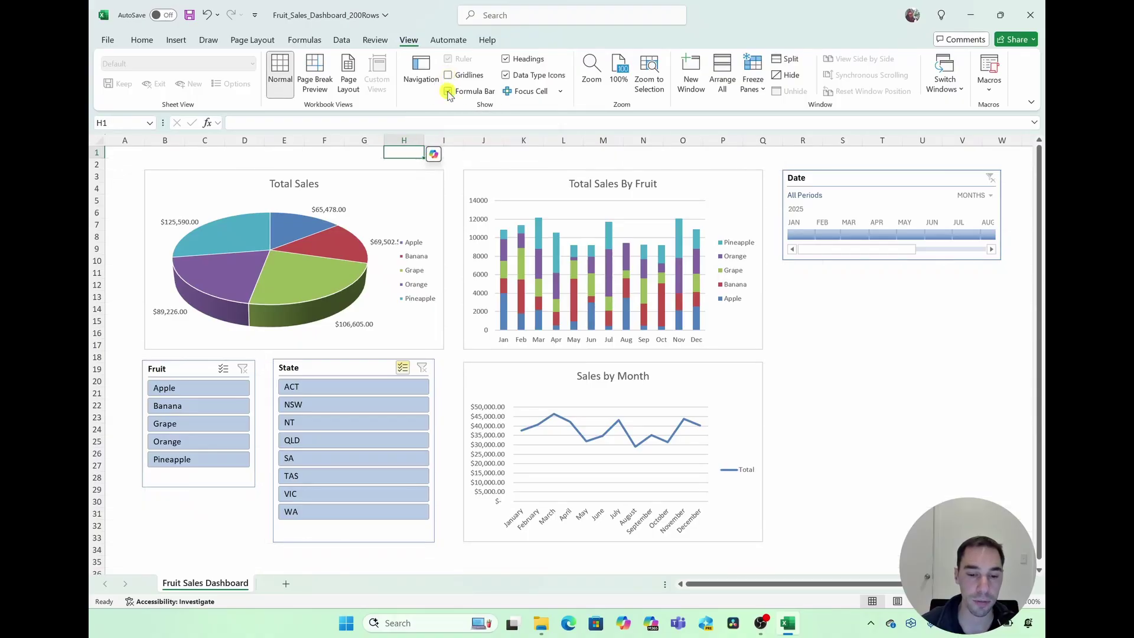
click(448, 91)
click(500, 76)
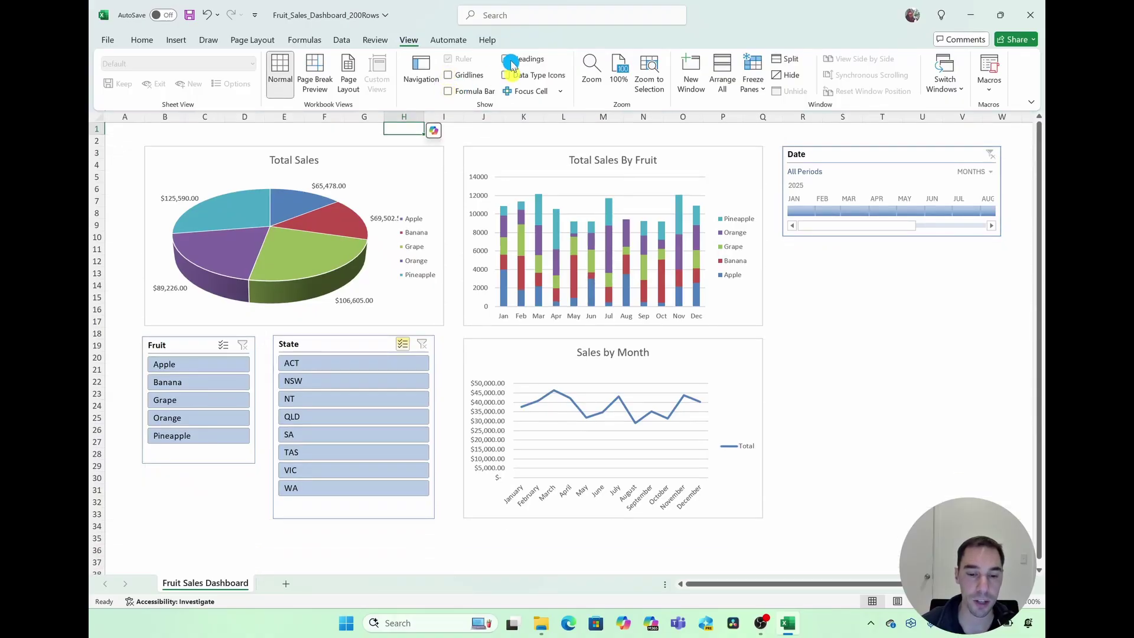
click(507, 59)
click(506, 59)
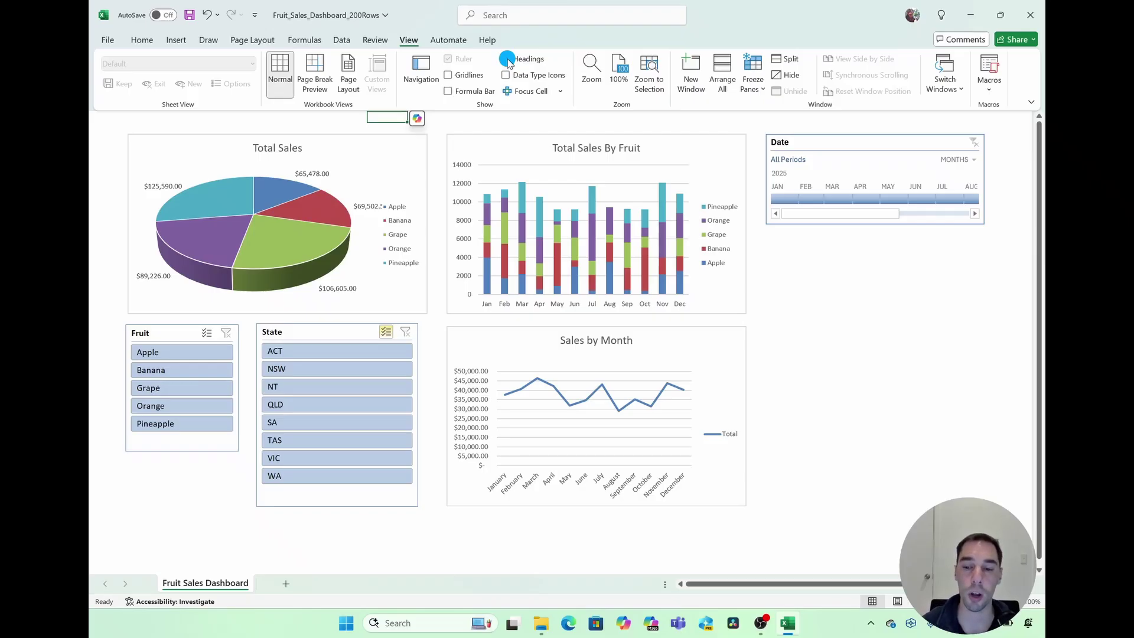
click(507, 60)
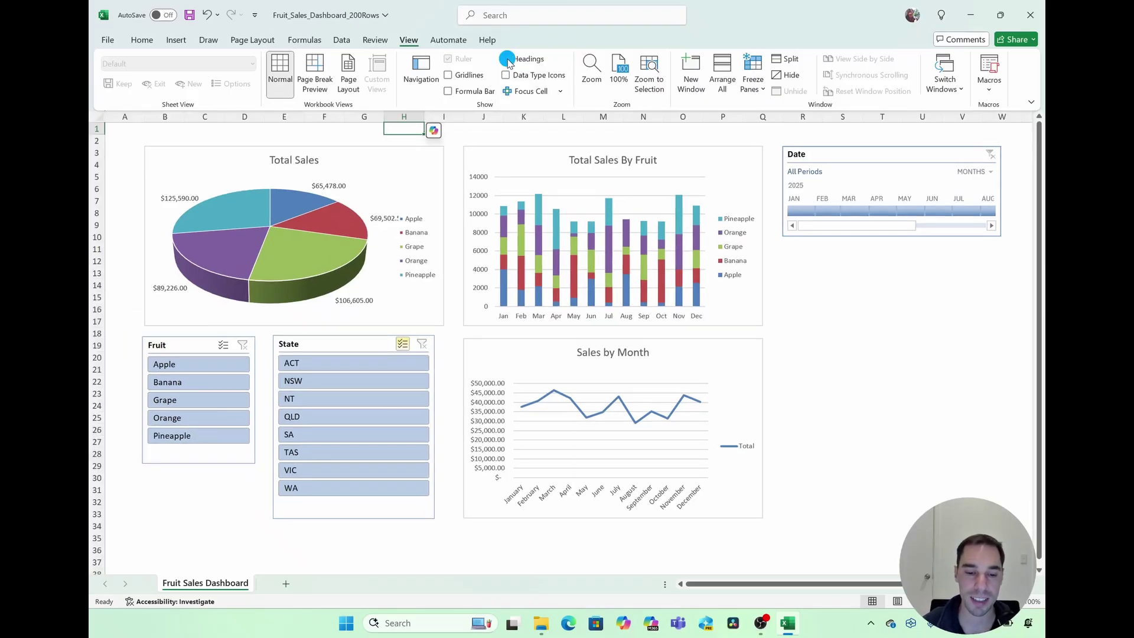
click(507, 60)
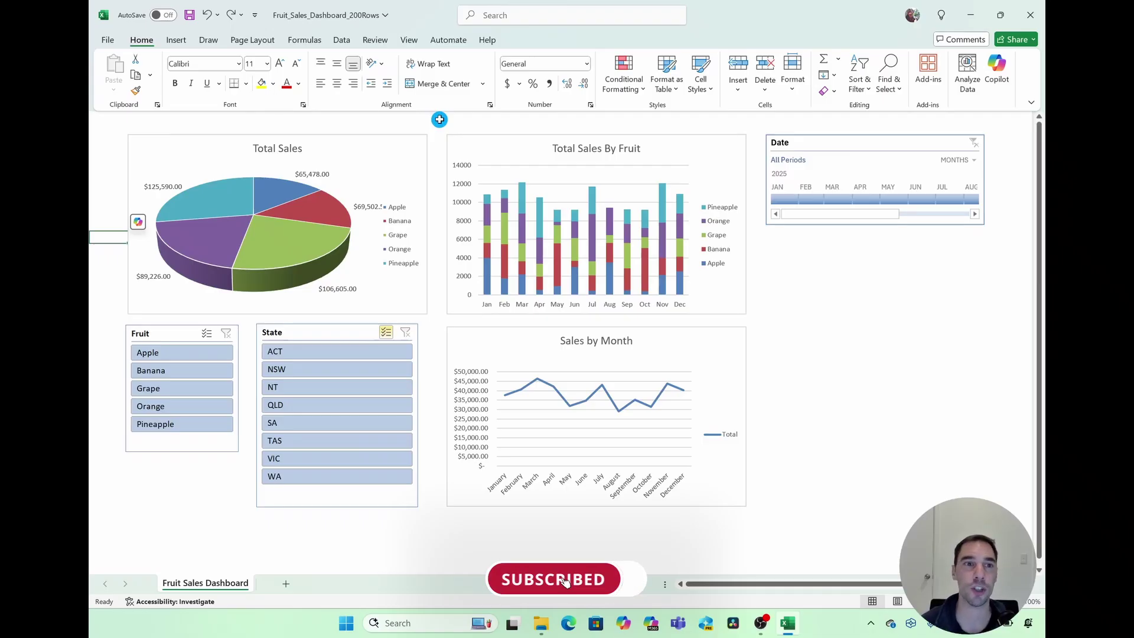
Step: Try the Slice theme and Grayscale colour palette, then undo the Grayscale change
click(251, 41)
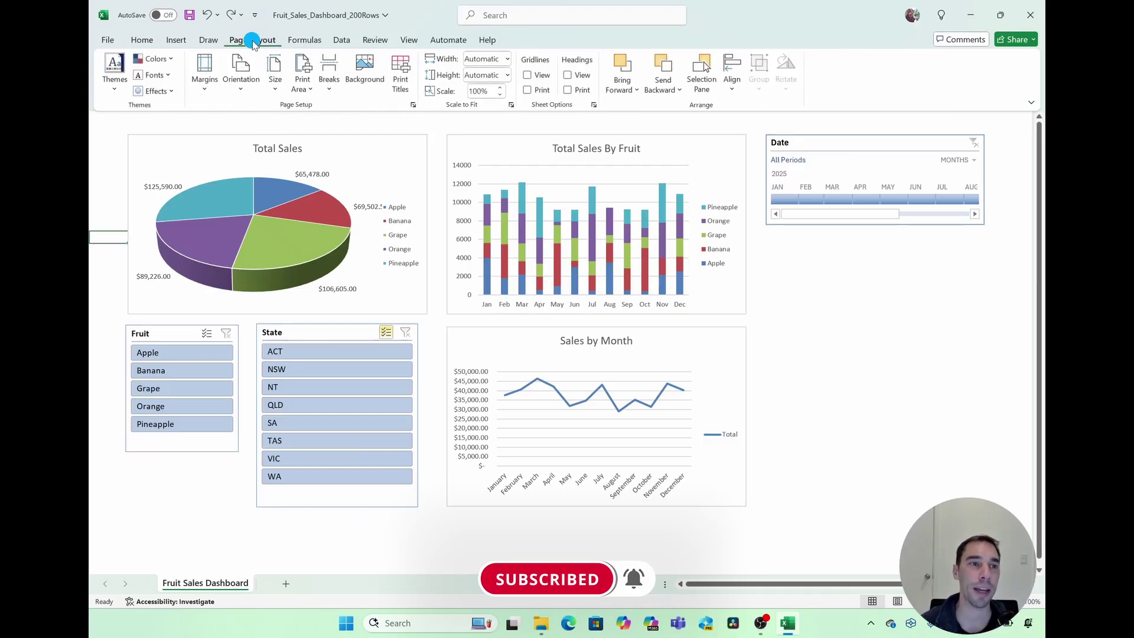
click(116, 80)
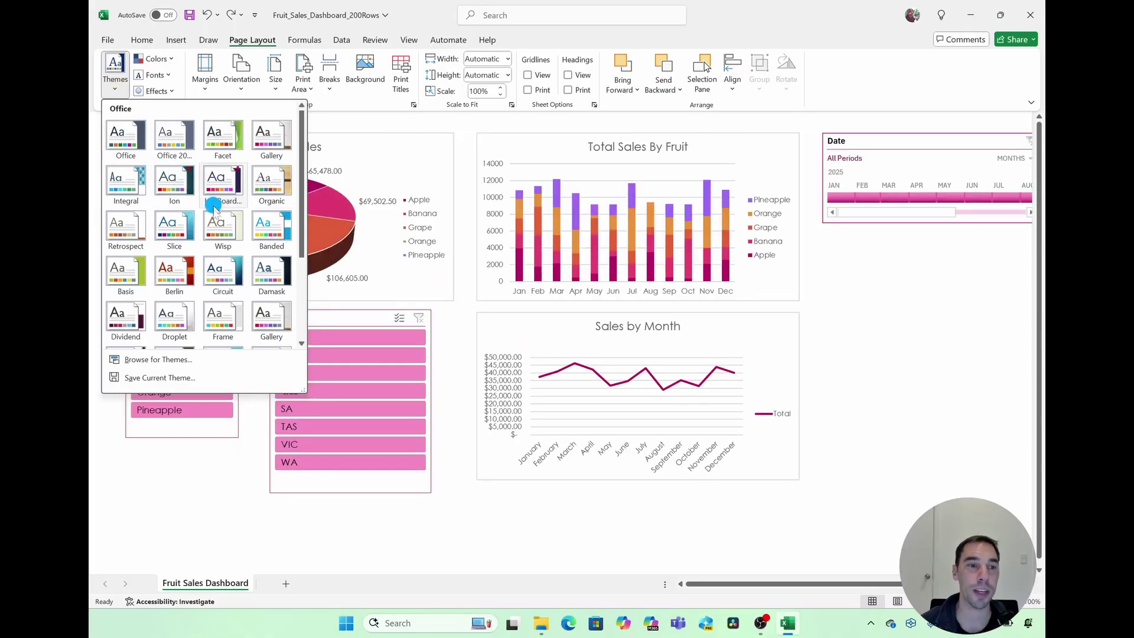
click(186, 221)
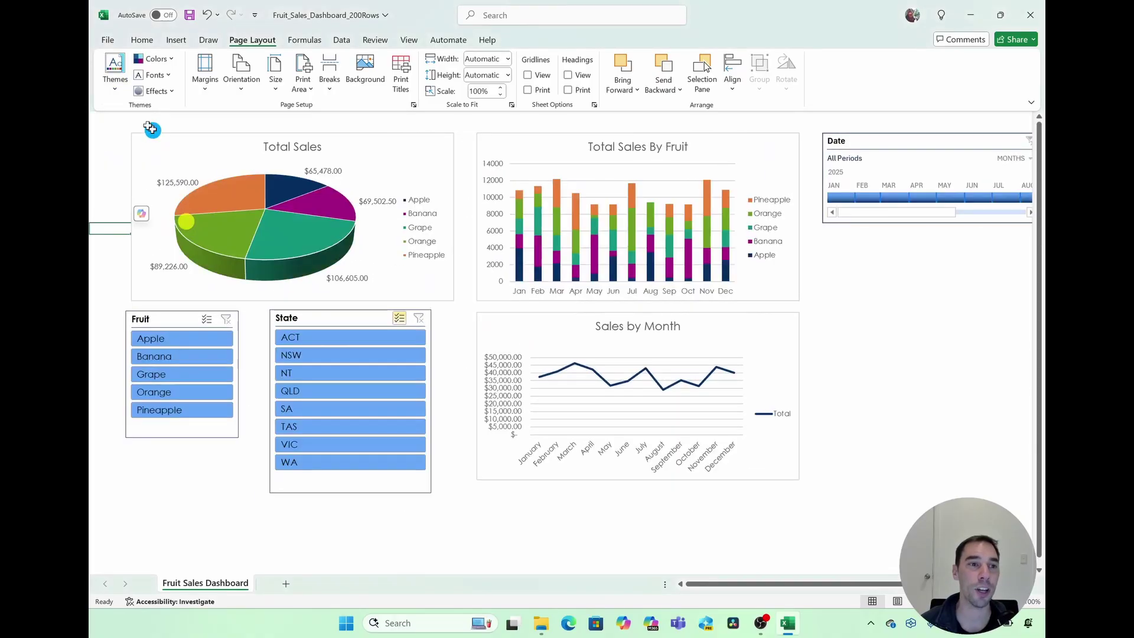
click(154, 59)
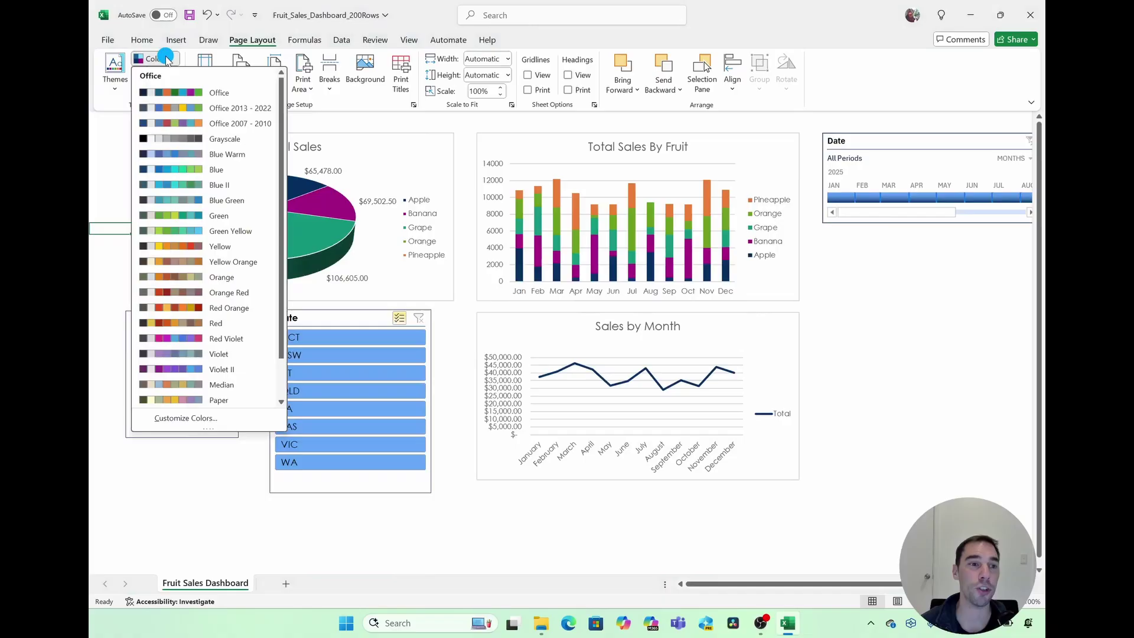
click(188, 139)
key(ctrl+z)
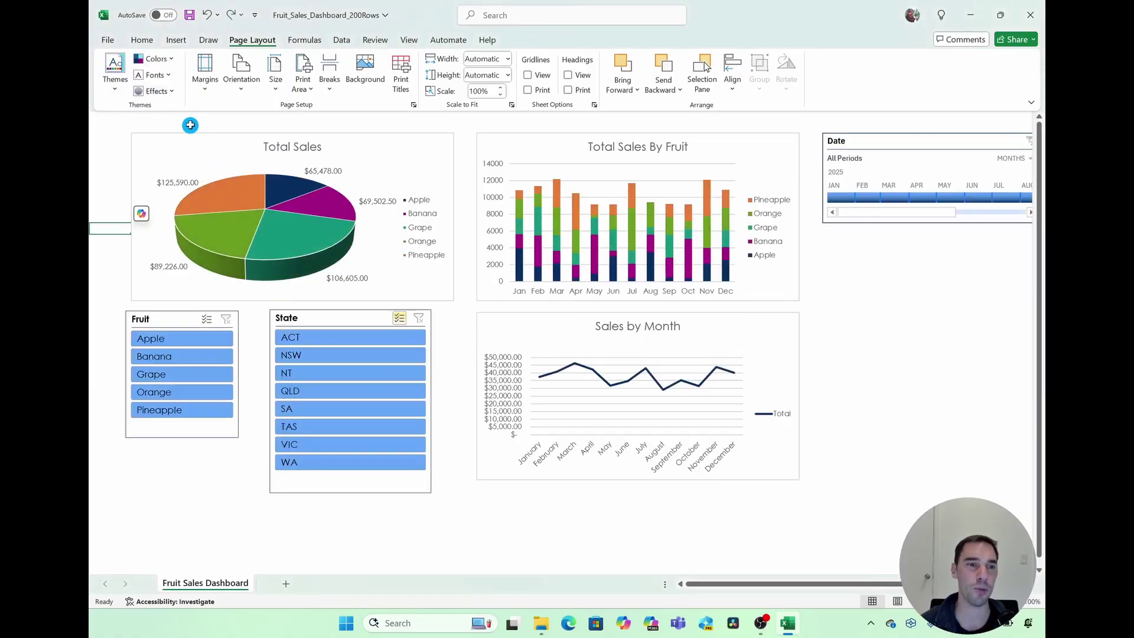
Step: Check the Total Sales pie's fill colours, then apply the Circuit theme
click(241, 180)
right_click(241, 181)
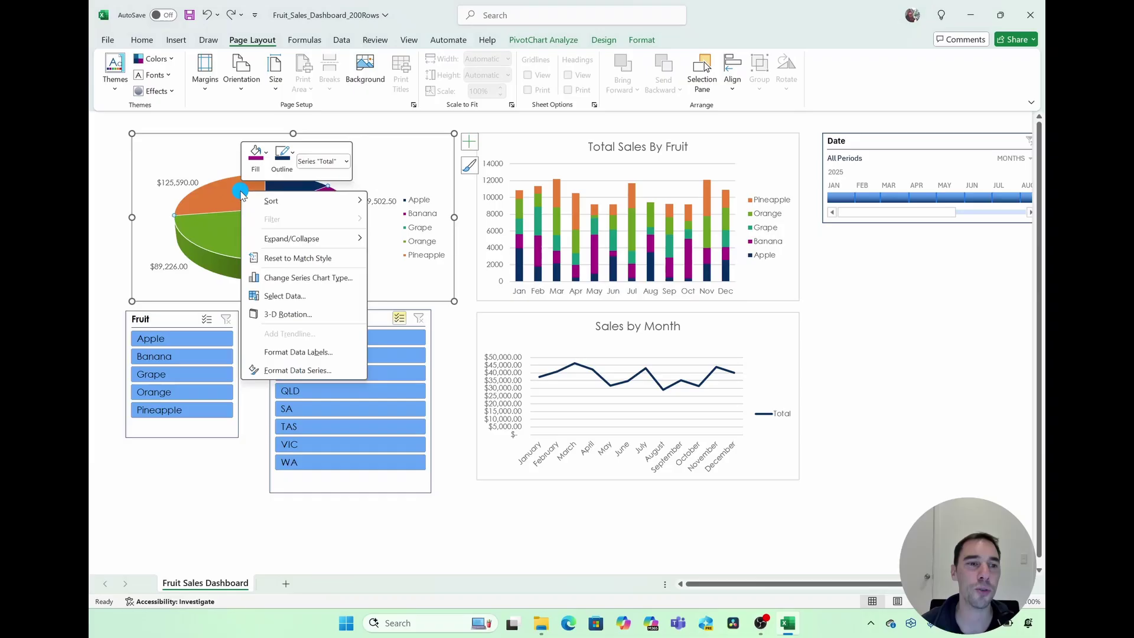
click(255, 162)
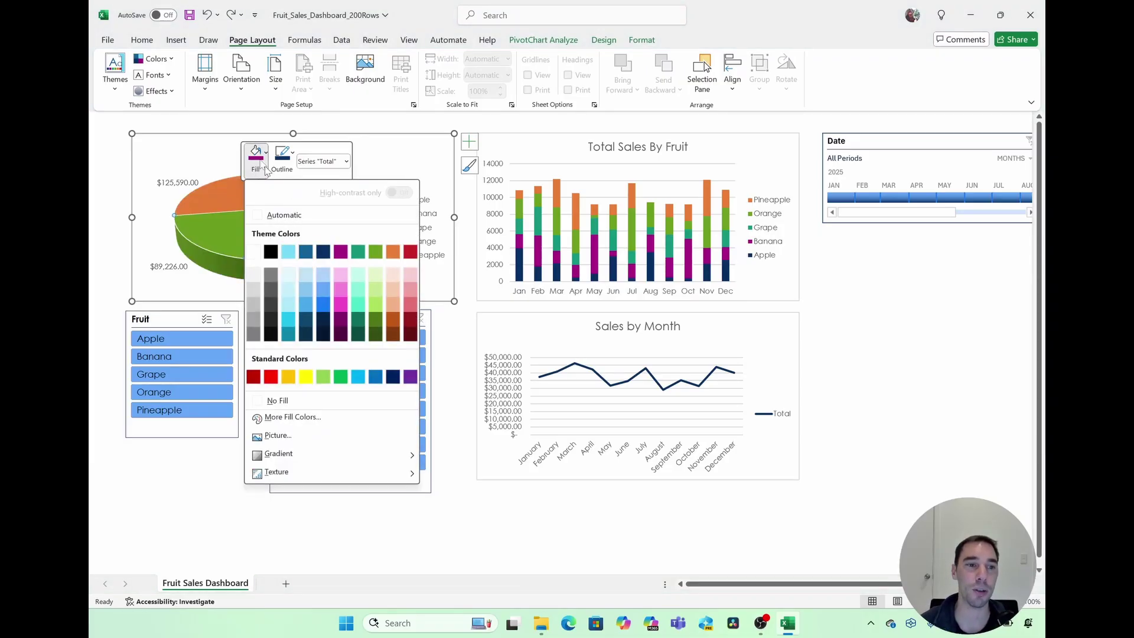
click(115, 70)
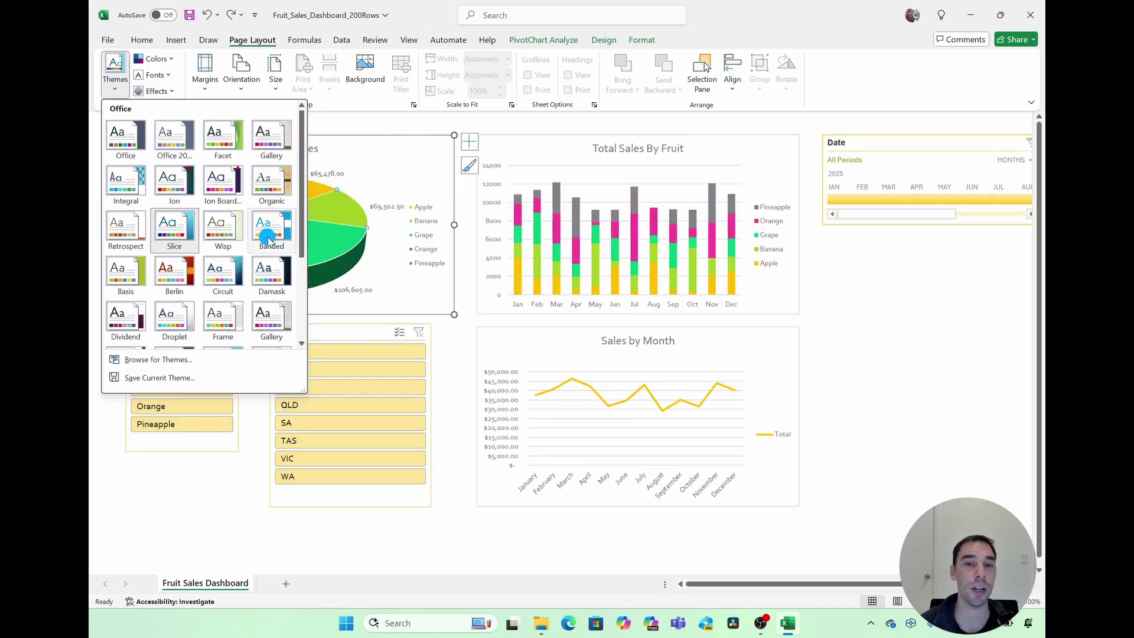
click(222, 270)
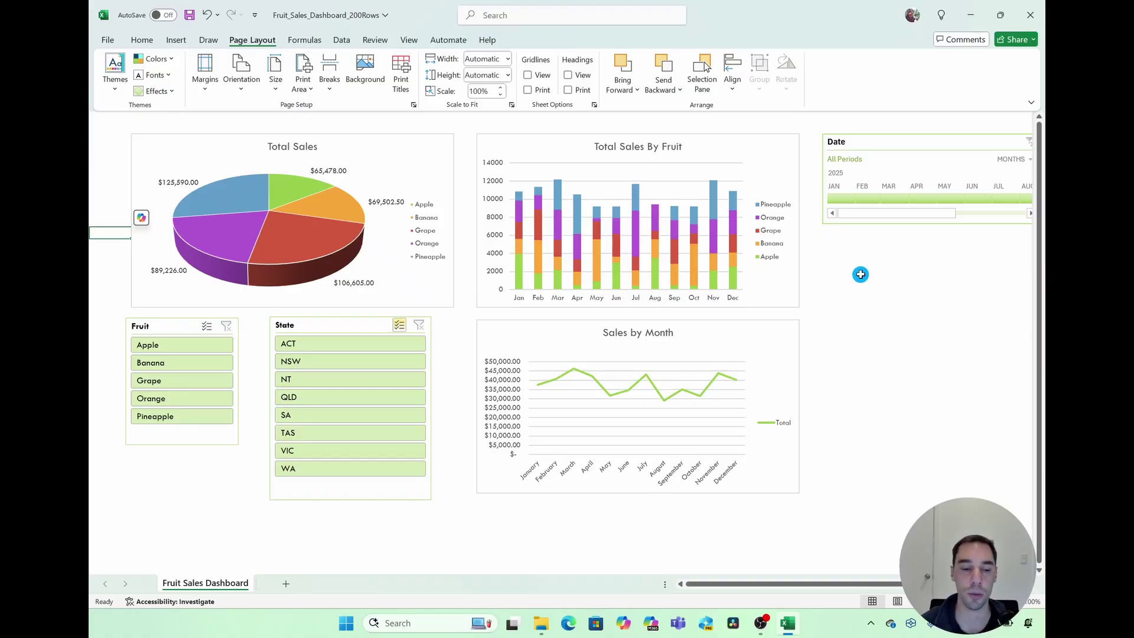
Step: Bring up the workbook's Share dialog, then close it without sharing
click(843, 278)
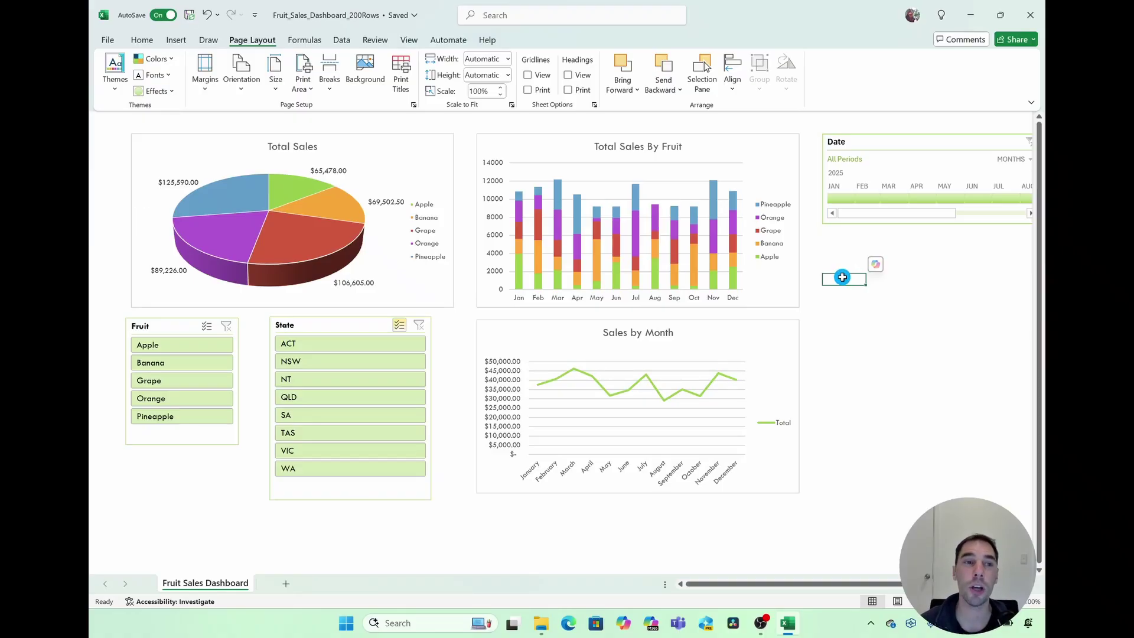
click(1014, 40)
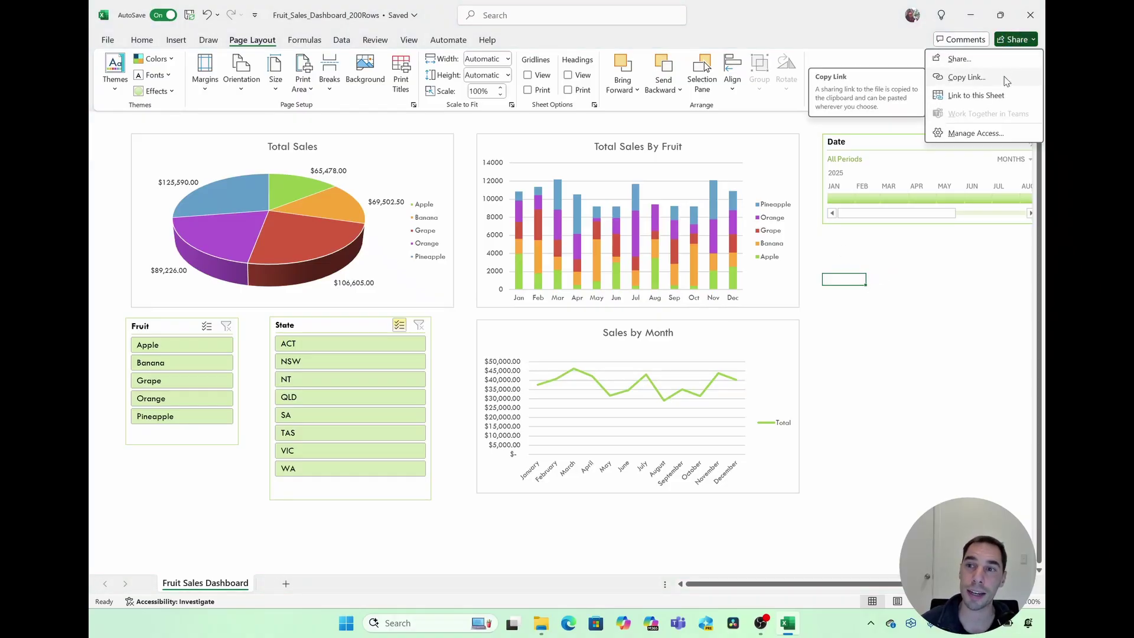
click(995, 60)
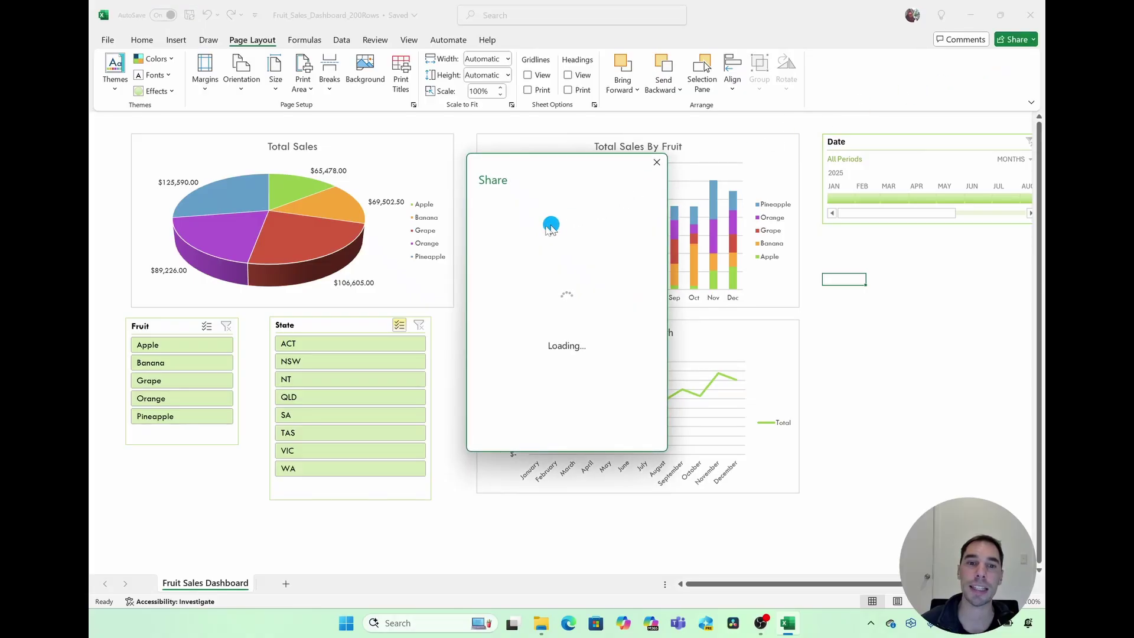
click(657, 162)
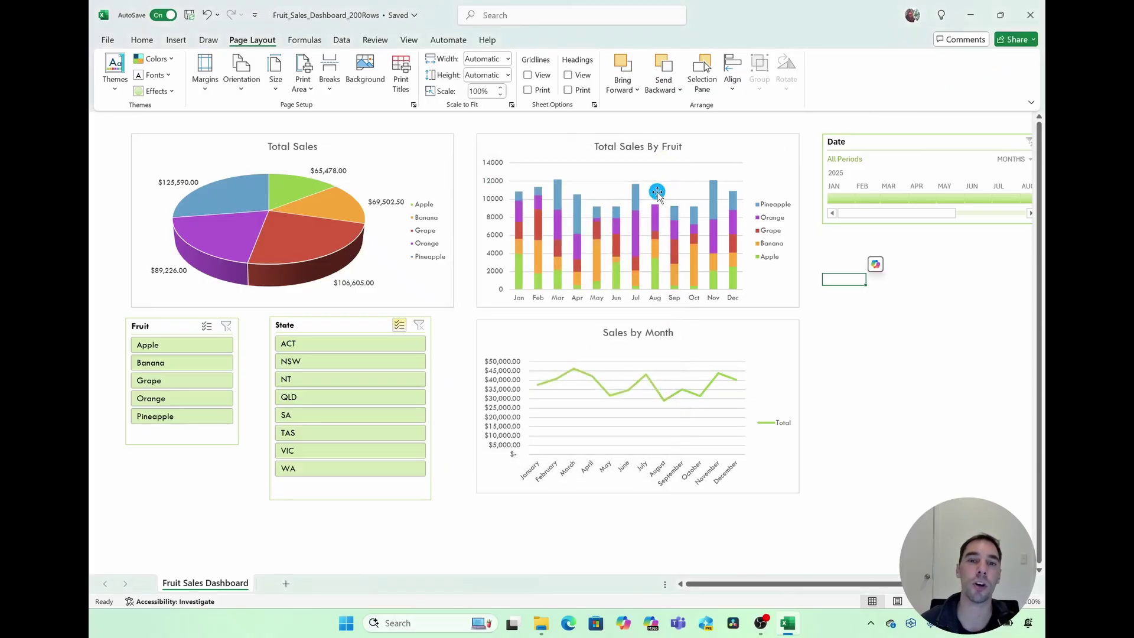